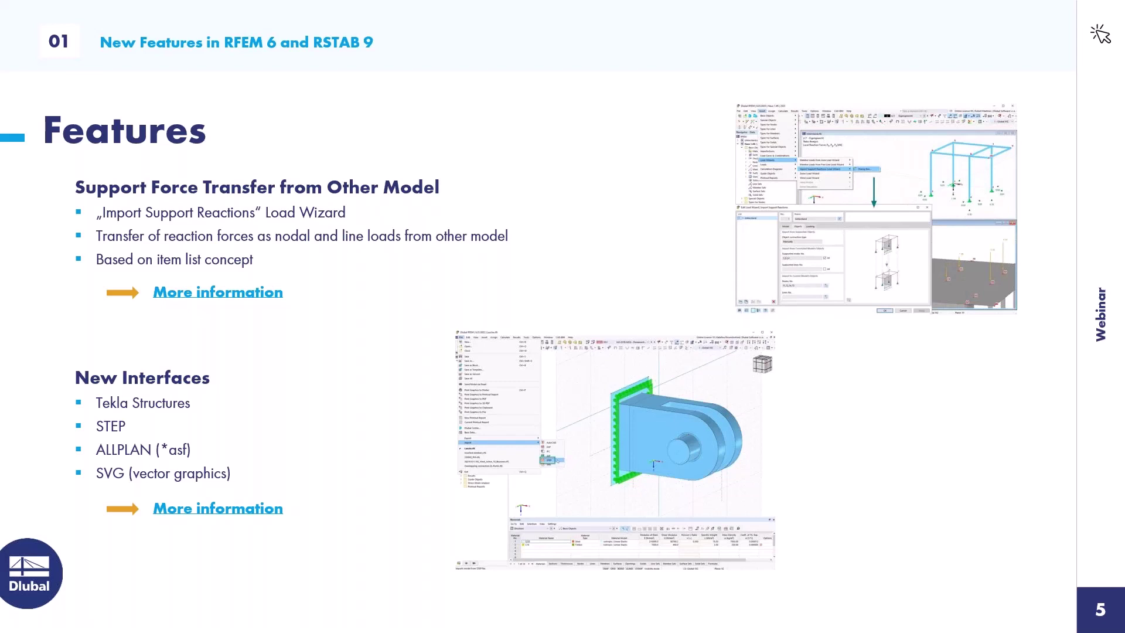
- Leave the webinar slideshow and return to the RFEM shelter and building models
key("alt+Tab")
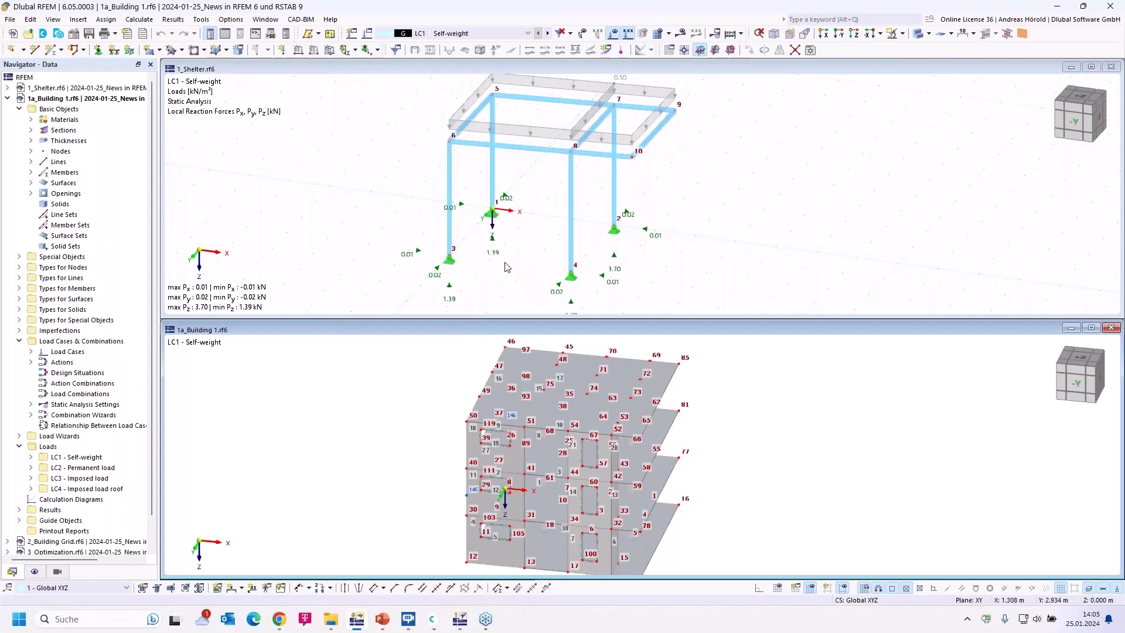
- Switch the building model to the front elevation and window-select the roof beams and nodes
scroll(599, 385, "up", 5)
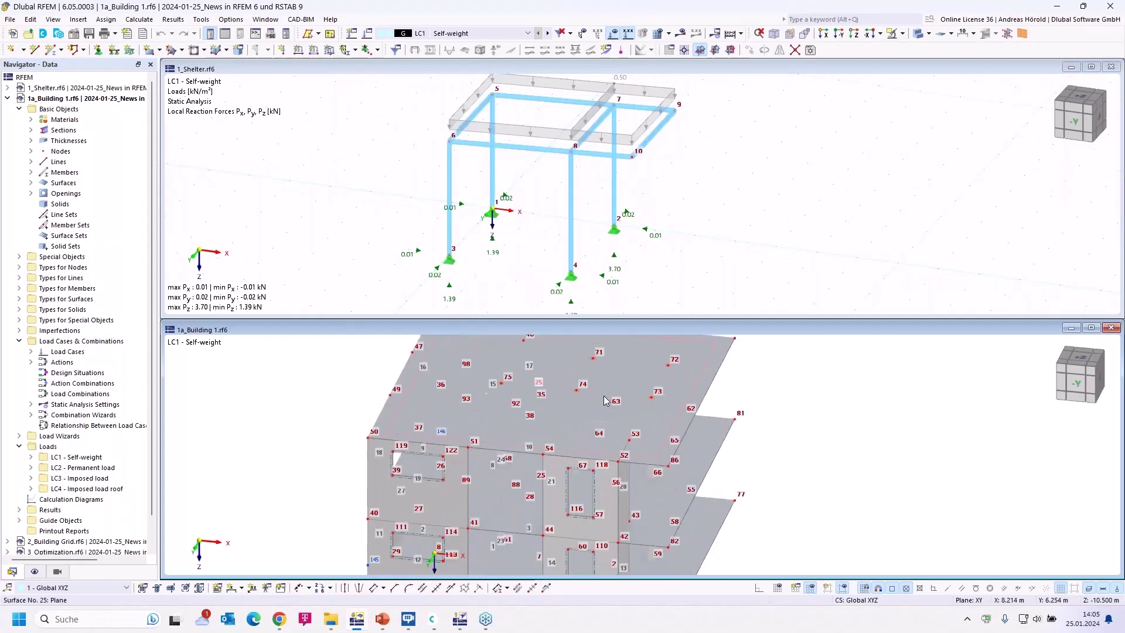
scroll(603, 395, "up", 4)
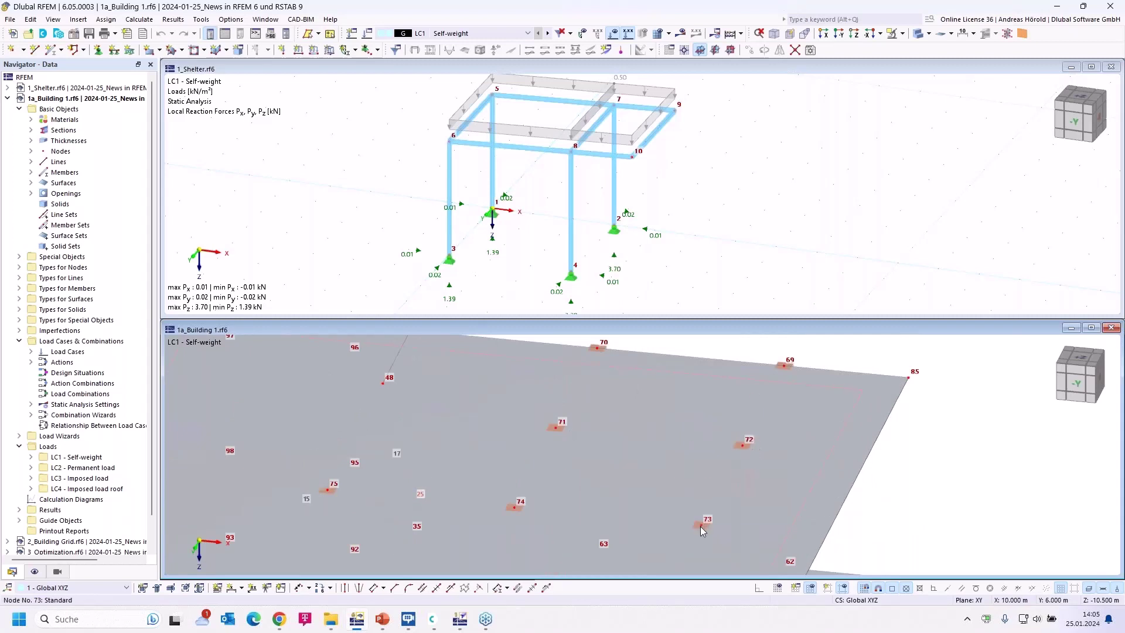
scroll(652, 432, "down", 5)
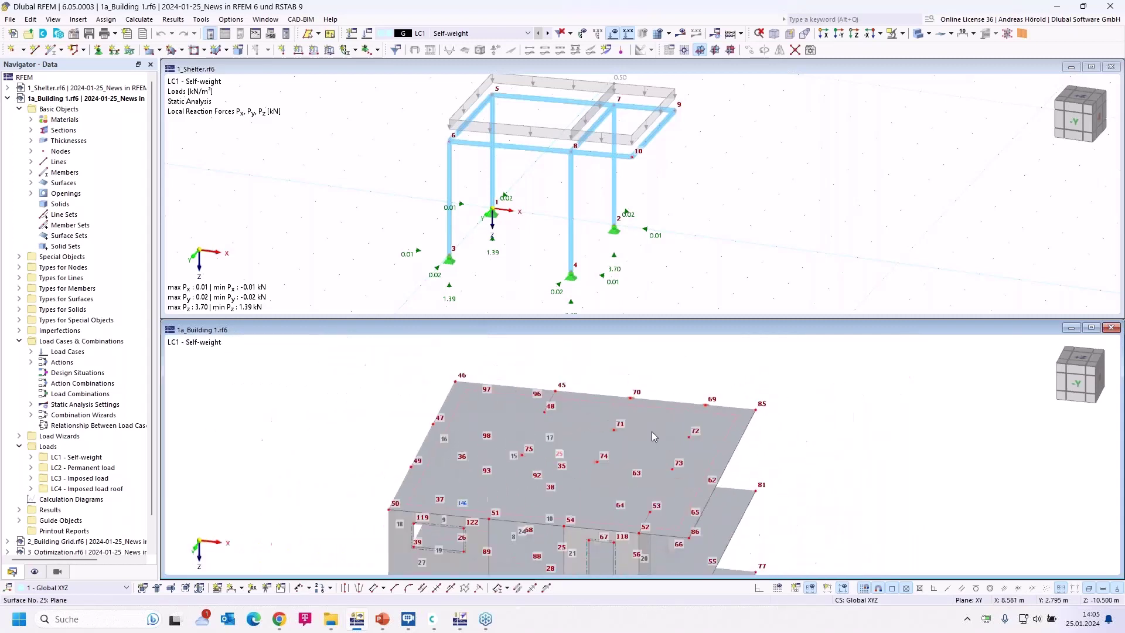
middle_click_drag(695, 502, 788, 466)
key("ctrl+2")
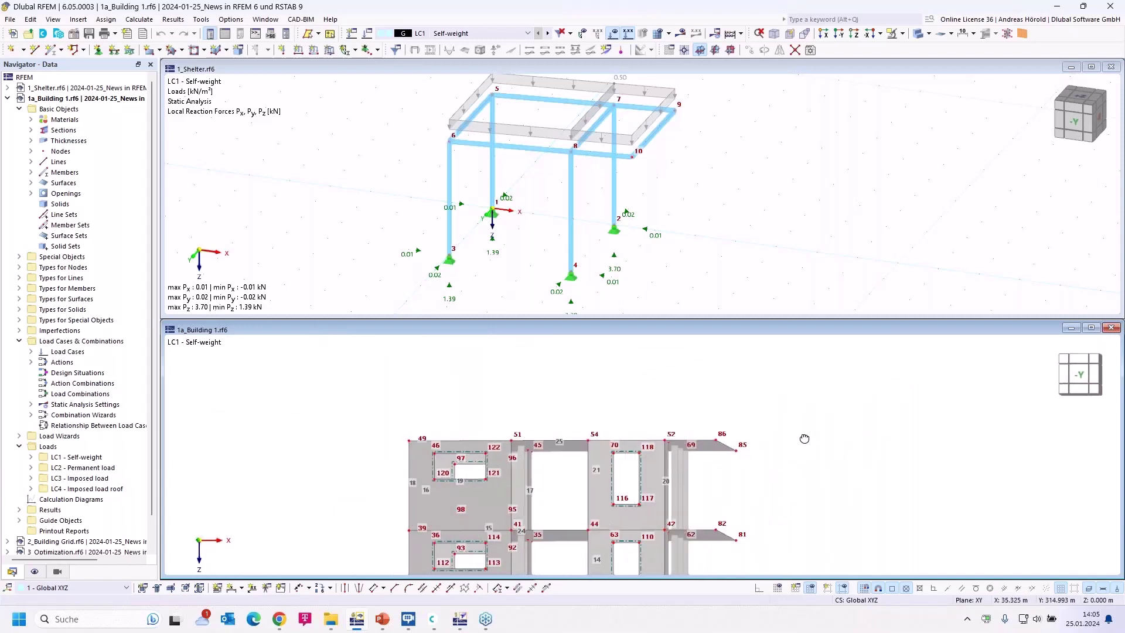
left_click_drag(389, 455, 911, 387)
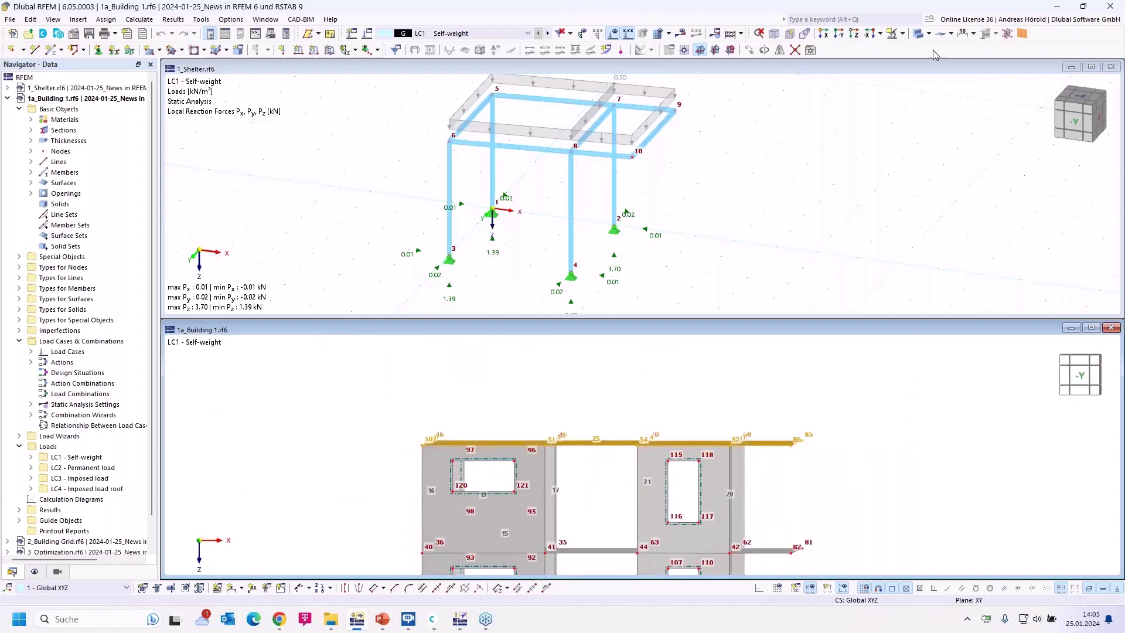
- Show only the selected roof and its related objects, centred in the view
left_click(903, 33)
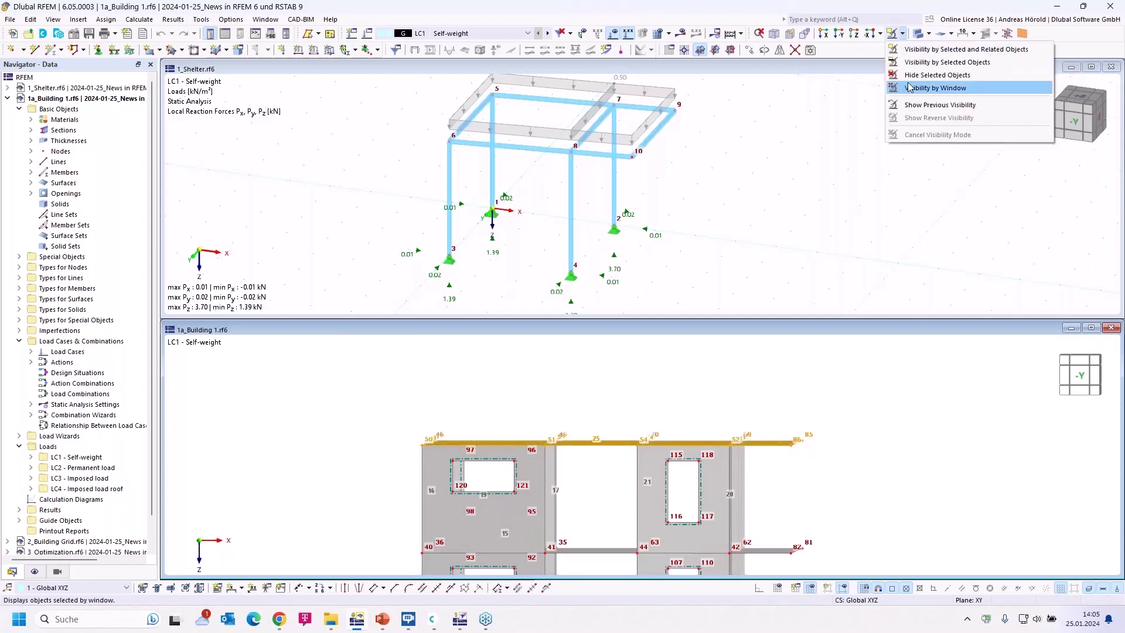
left_click(924, 50)
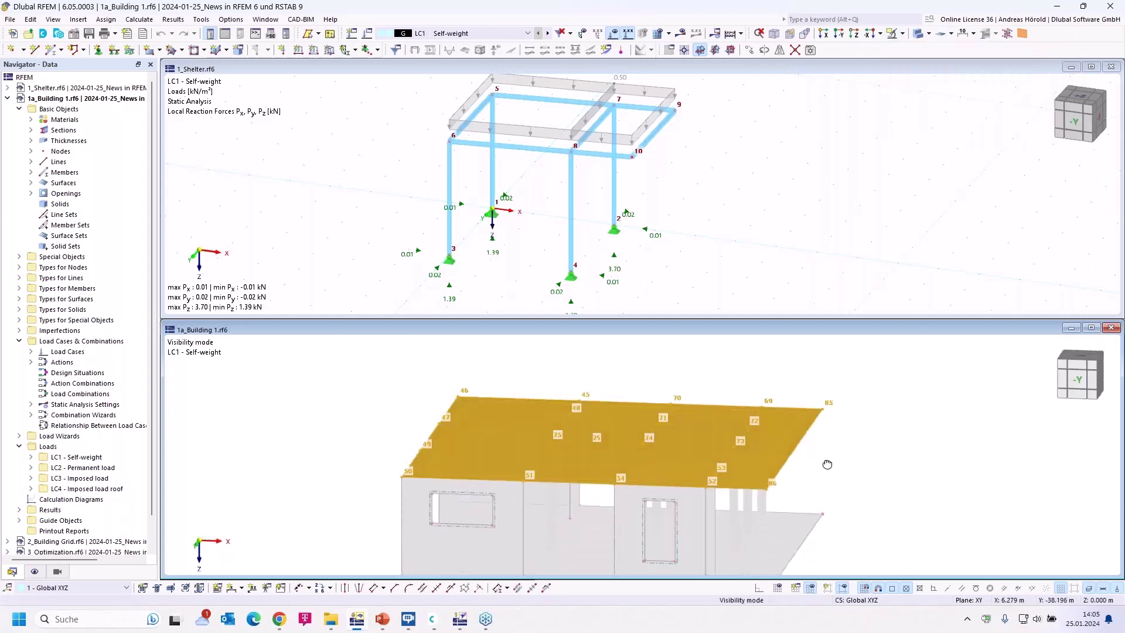
scroll(848, 454, "up", 3)
middle_click_drag(848, 454, 763, 482)
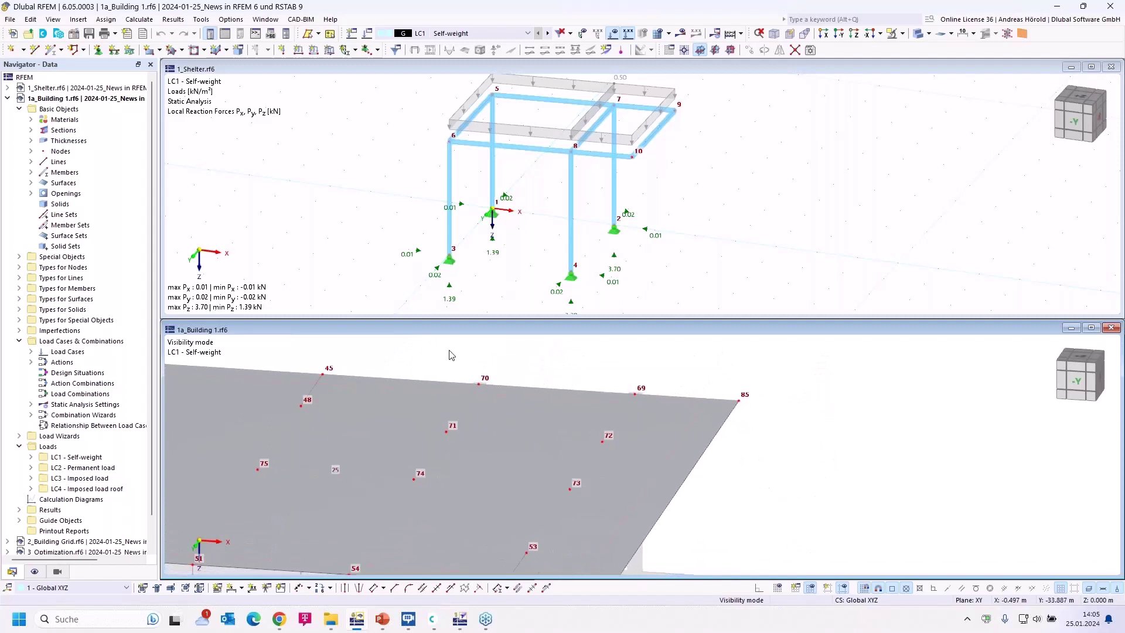
- Launch the Import Support Reactions load wizard dialog from Insert > Load Wizards
left_click(78, 20)
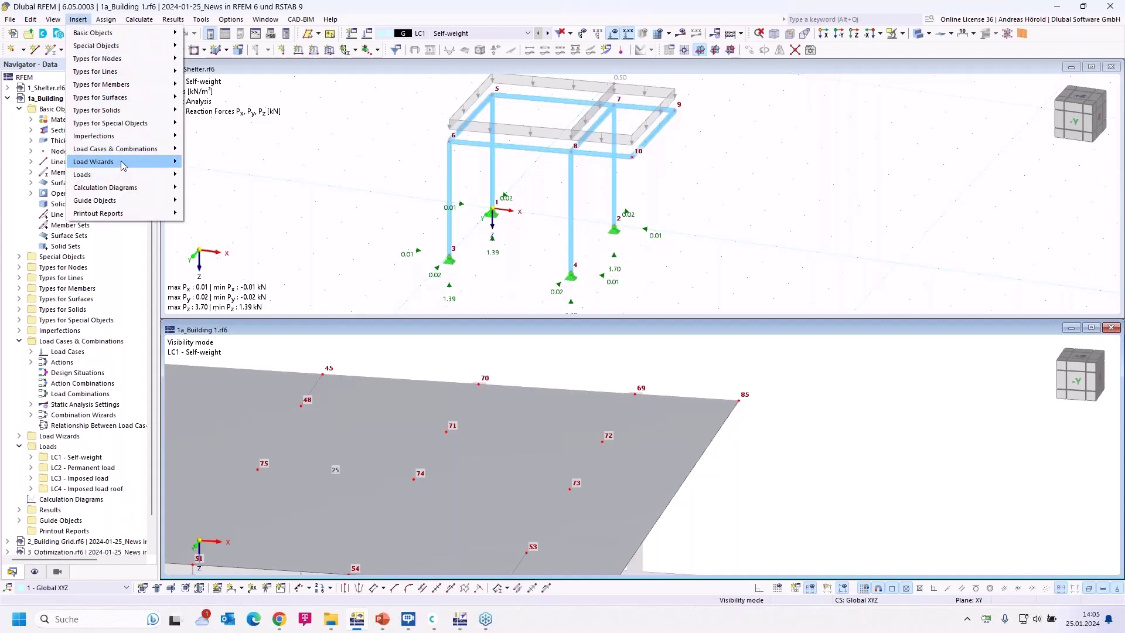
mouse_move(123, 166)
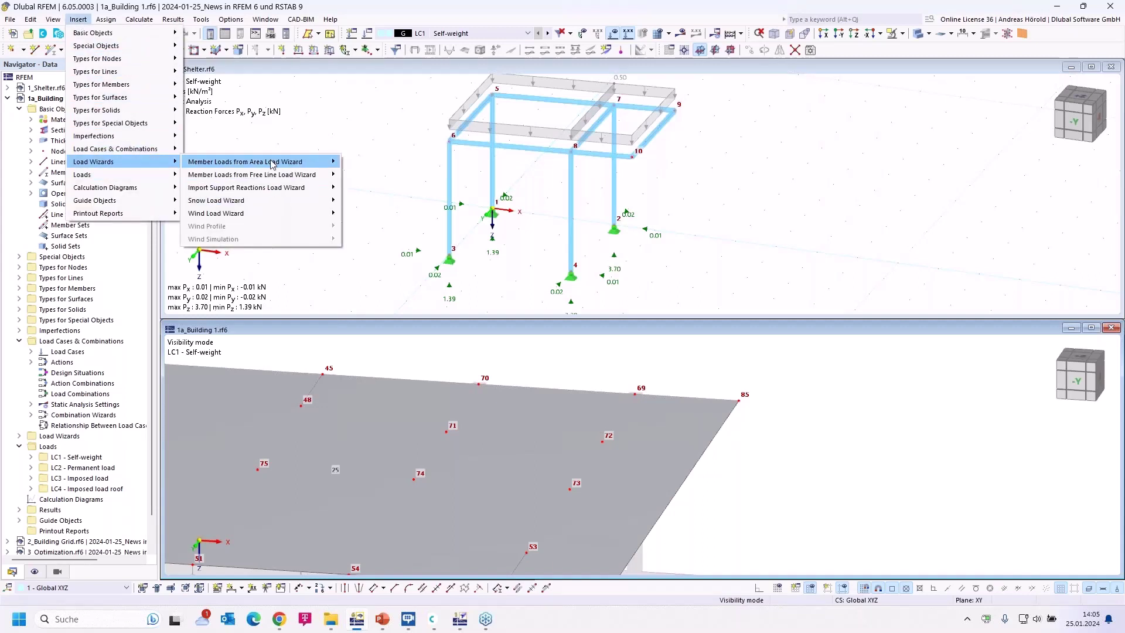
mouse_move(269, 205)
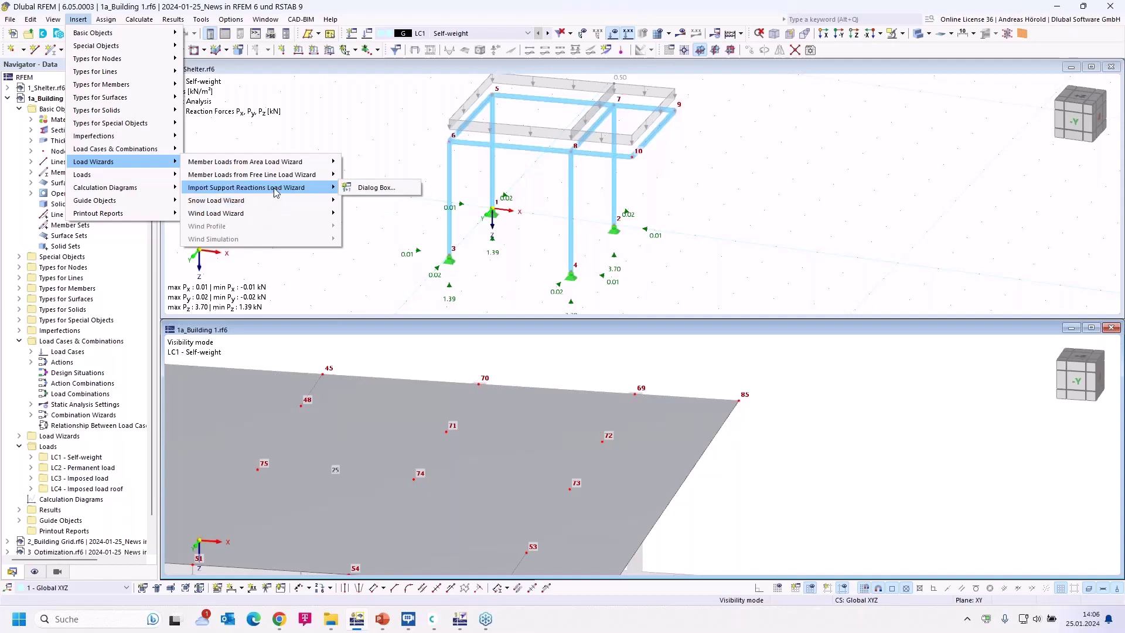
left_click(372, 188)
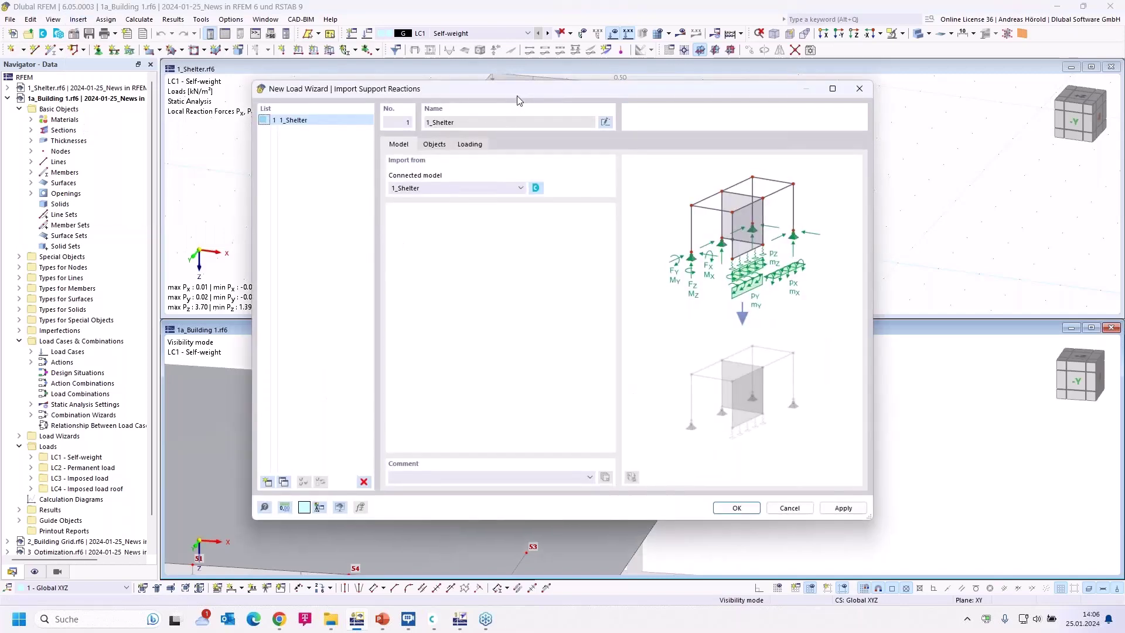
- Keep 1_Shelter as the connected model and view the object settings with supported nodes 1,2,3,4
left_click_drag(520, 90, 661, 132)
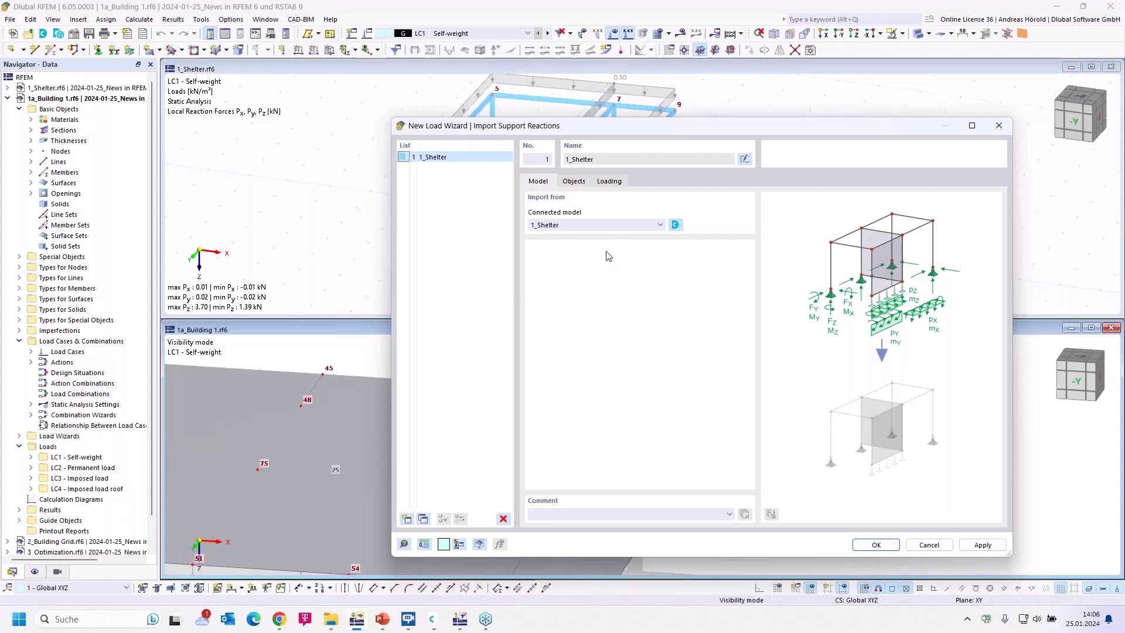
left_click(571, 226)
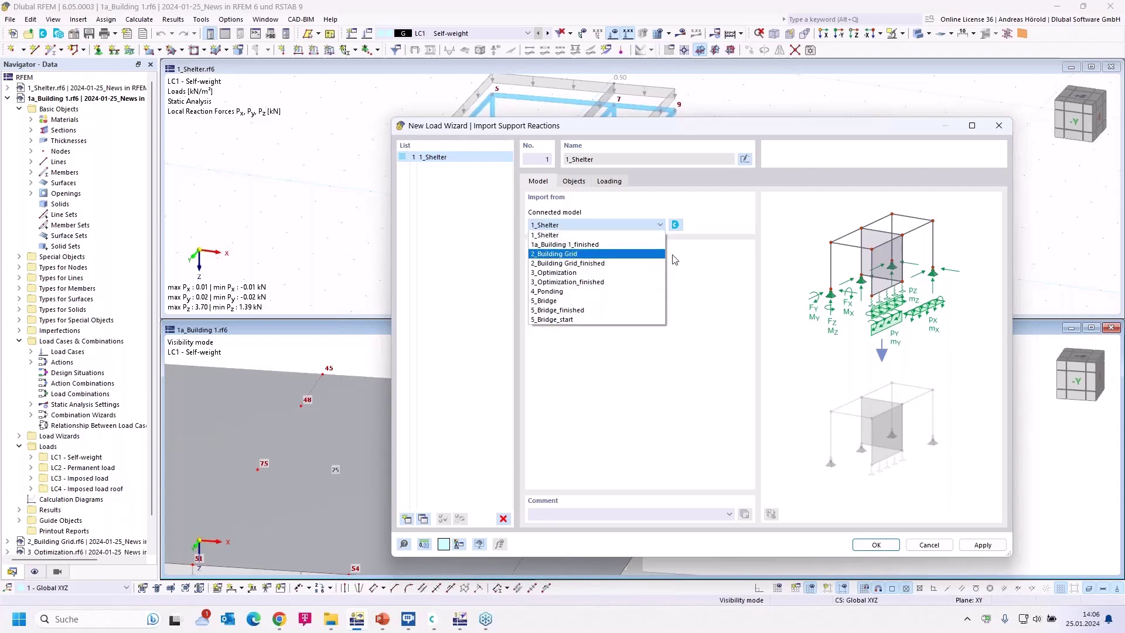
left_click(698, 264)
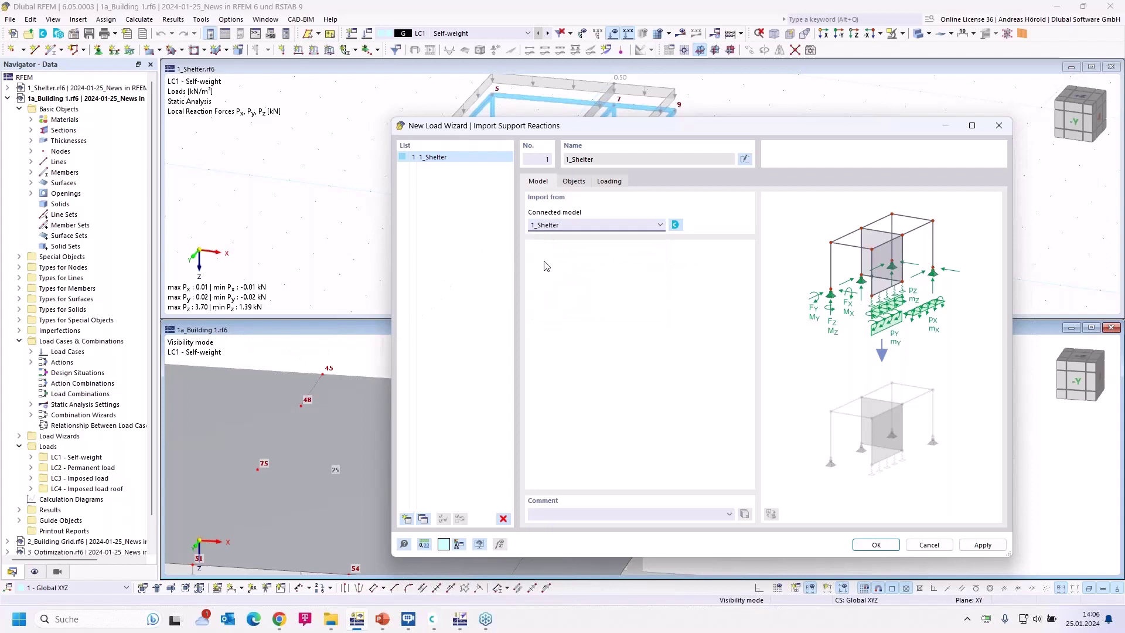
left_click(573, 183)
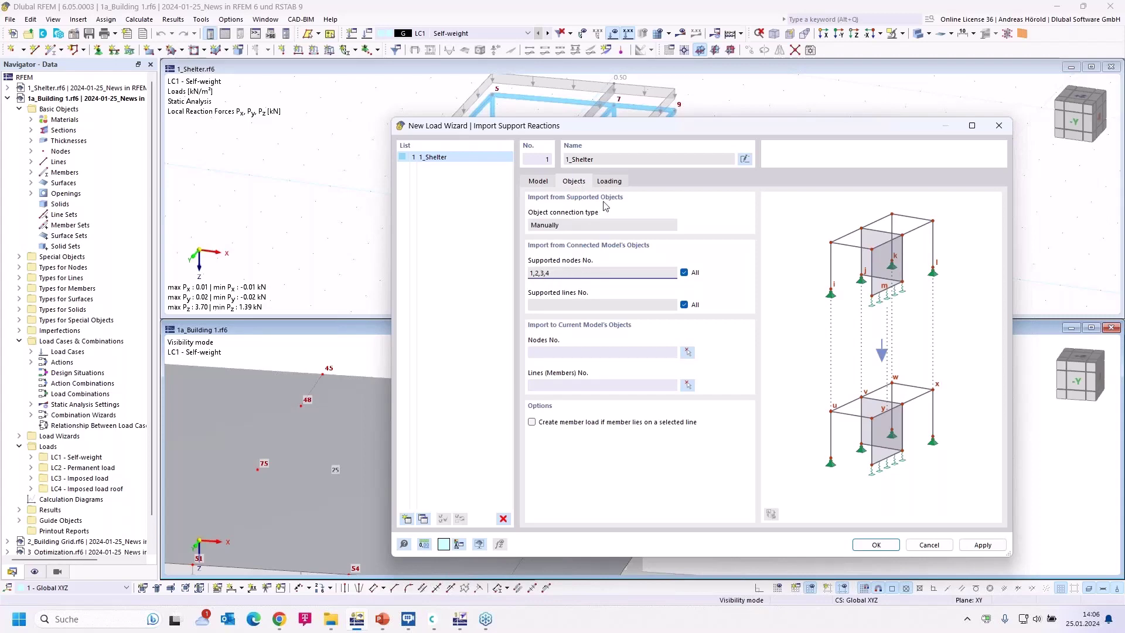
left_click_drag(638, 127, 657, 262)
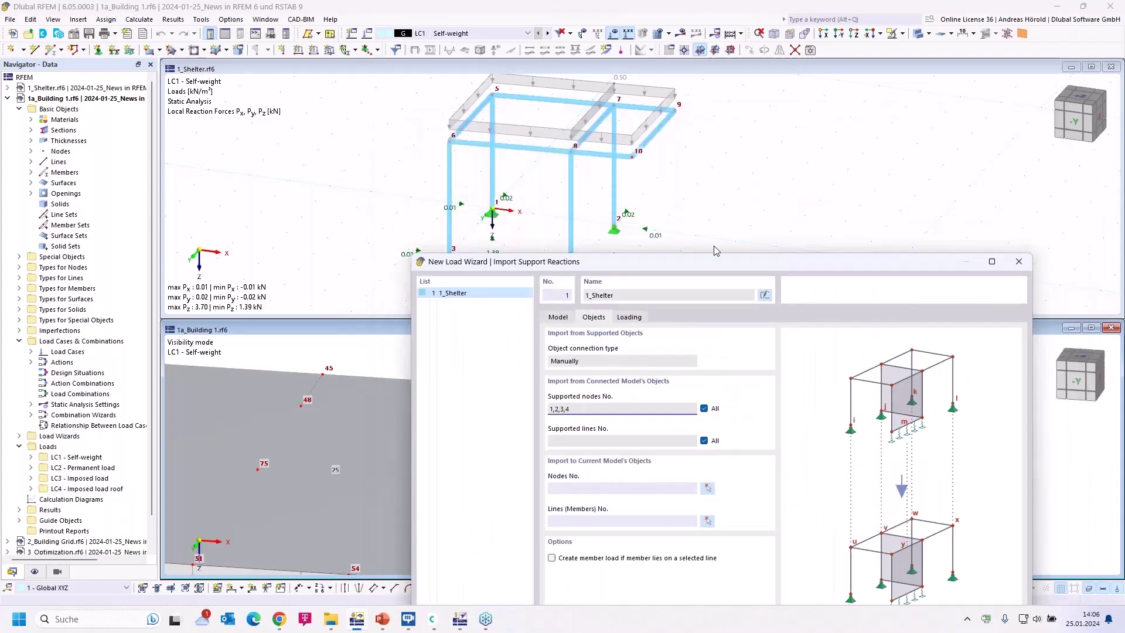
left_click_drag(732, 262, 710, 164)
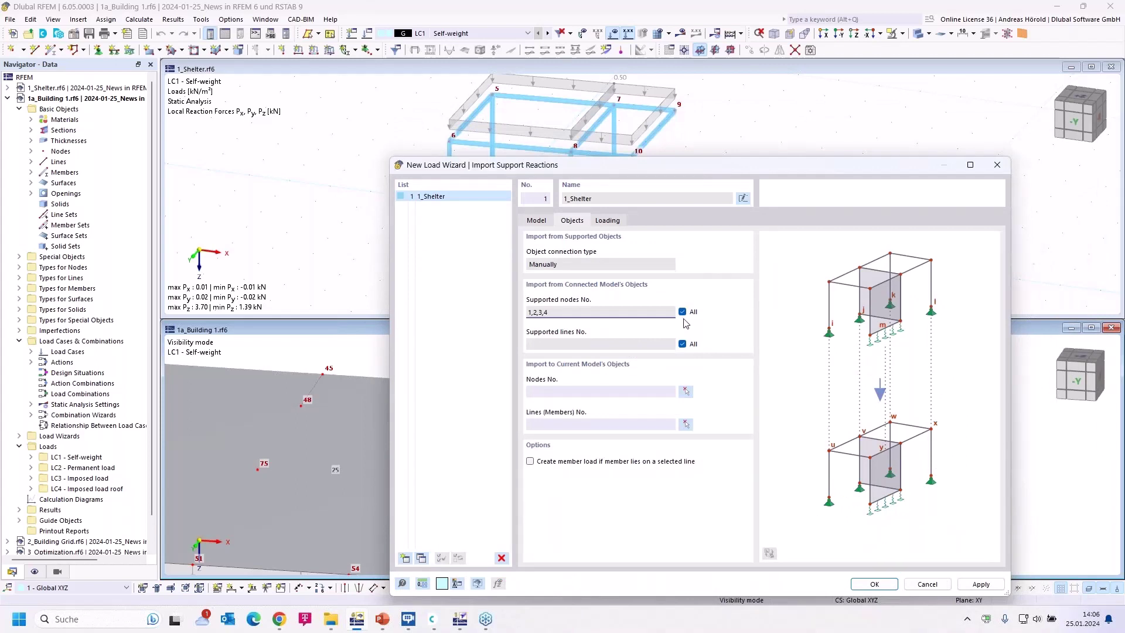
left_click(683, 312)
left_click_drag(574, 170, 861, 180)
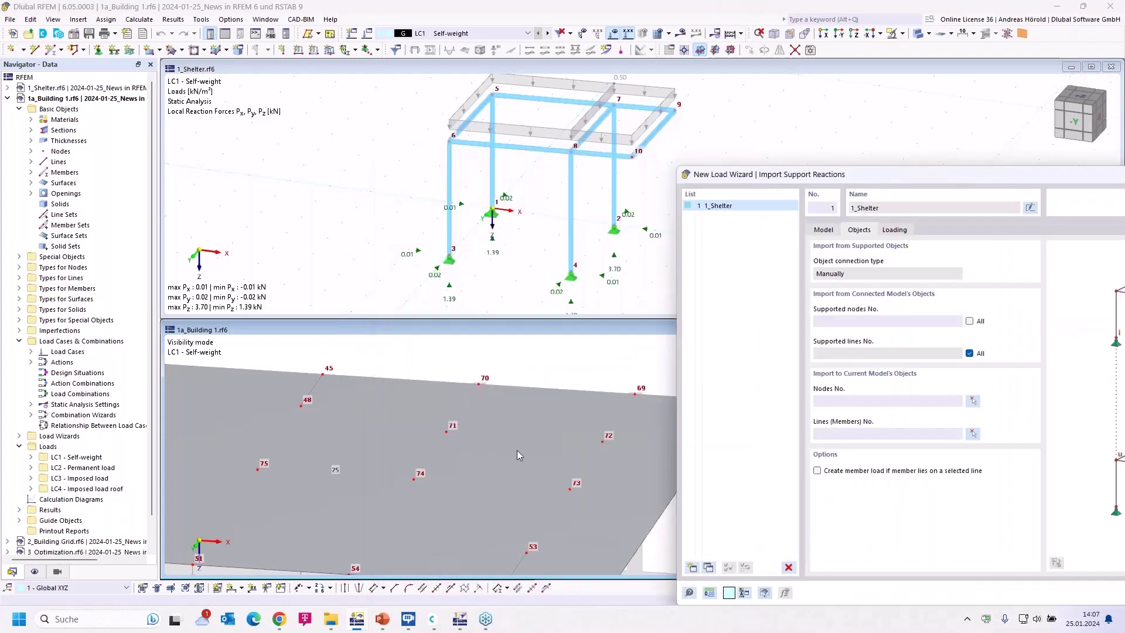
left_click_drag(983, 171, 583, 114)
left_click(564, 263)
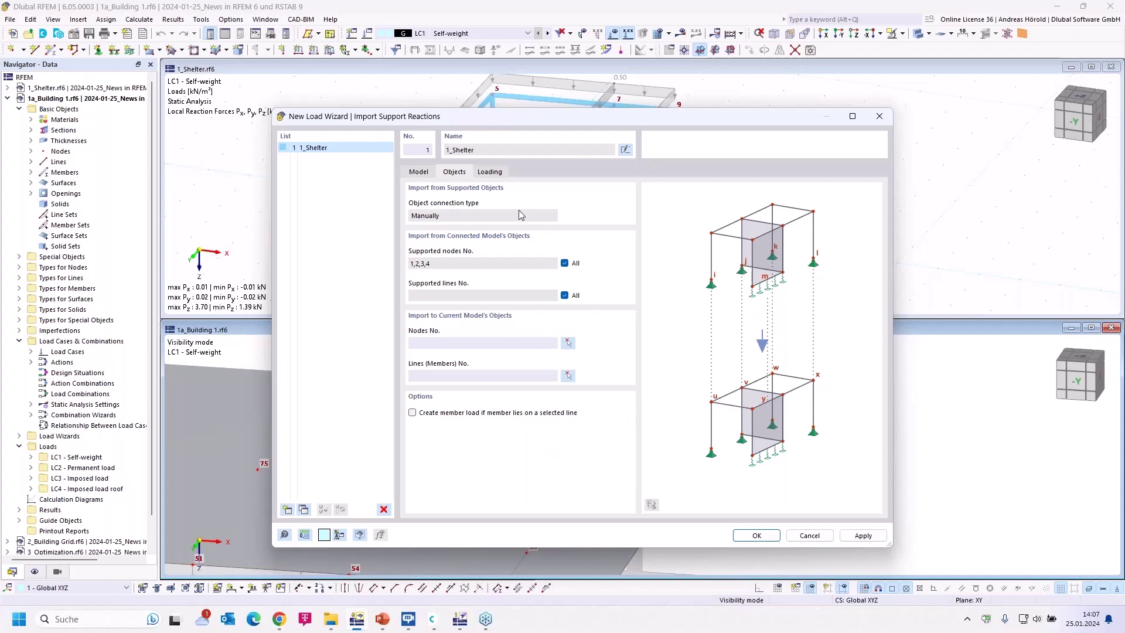
- On the Loading tab, keep Varying distribution, map LC1 to LC1, and connect load cases automatically
left_click(487, 176)
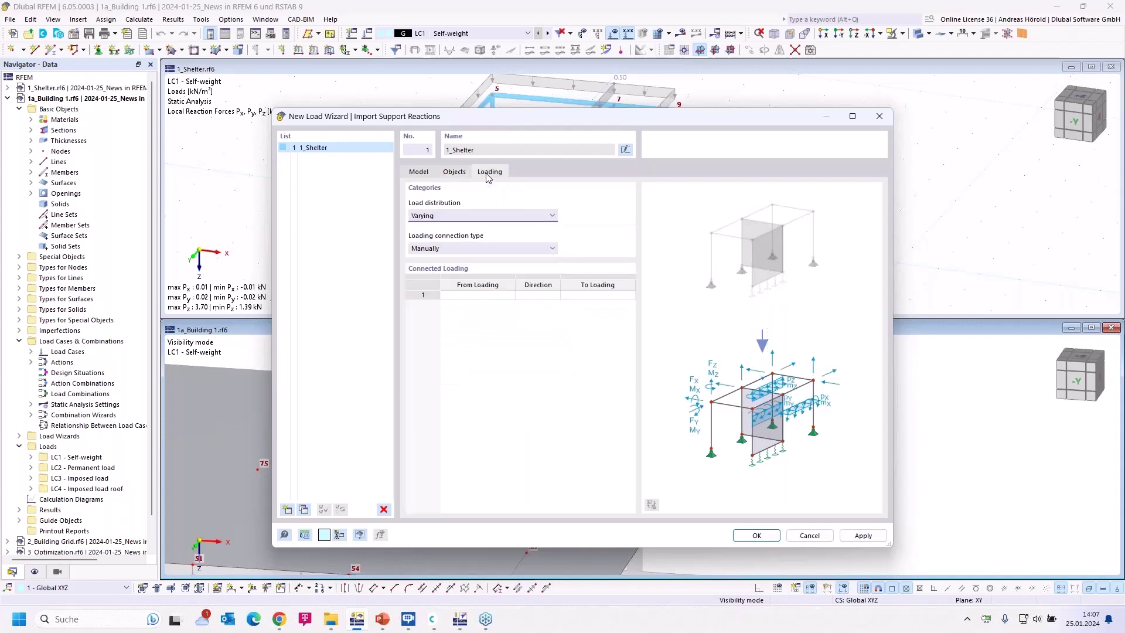
left_click(502, 221)
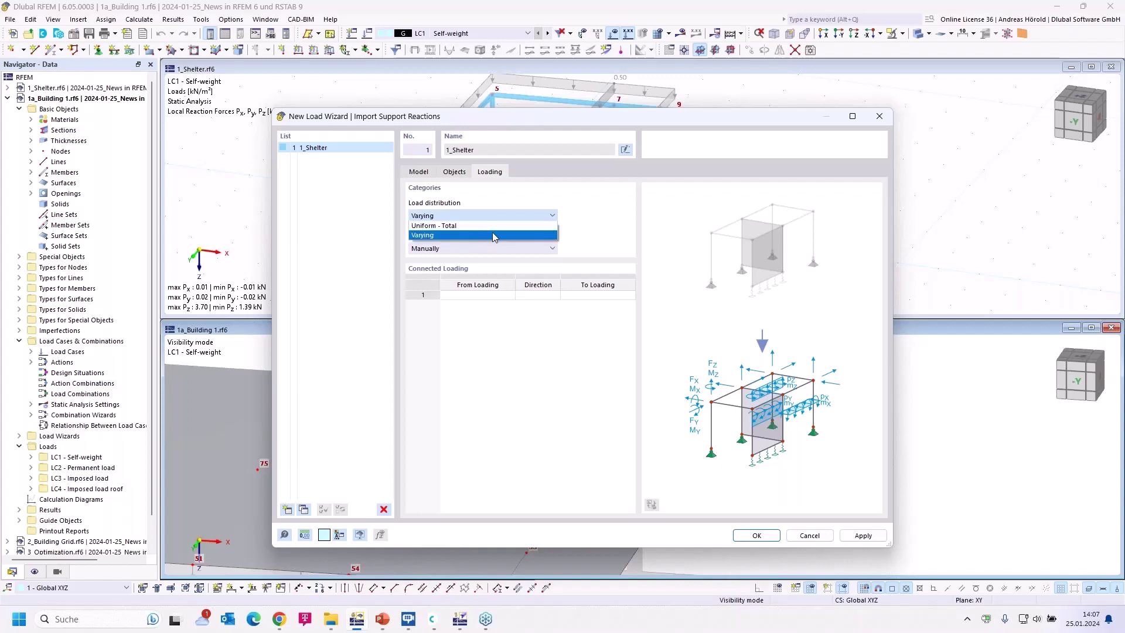
left_click(589, 227)
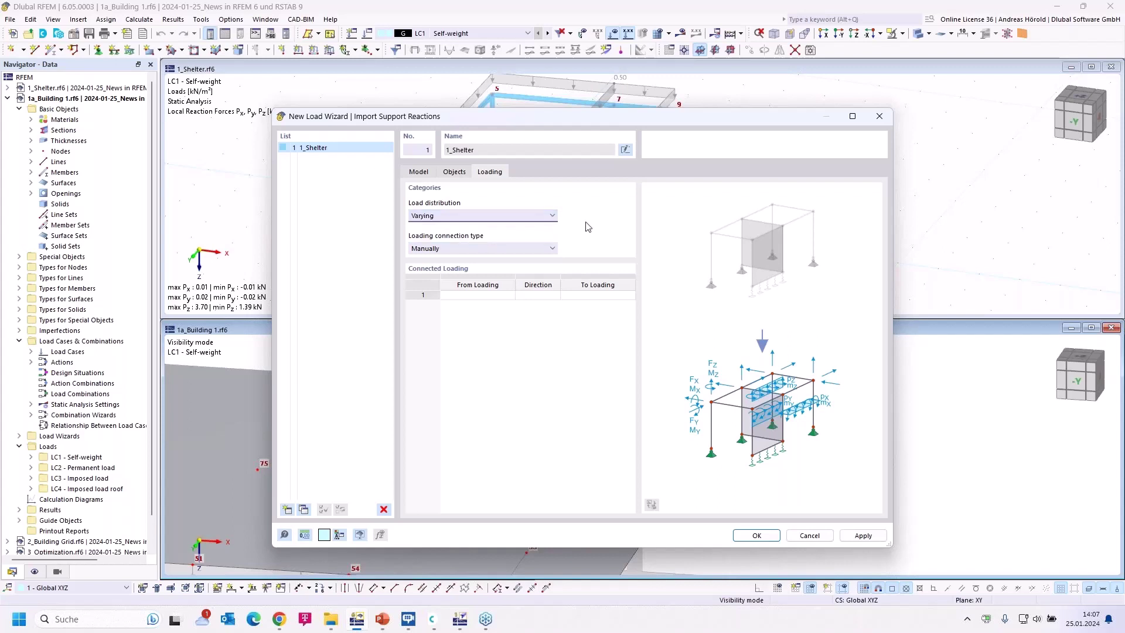
left_click(505, 250)
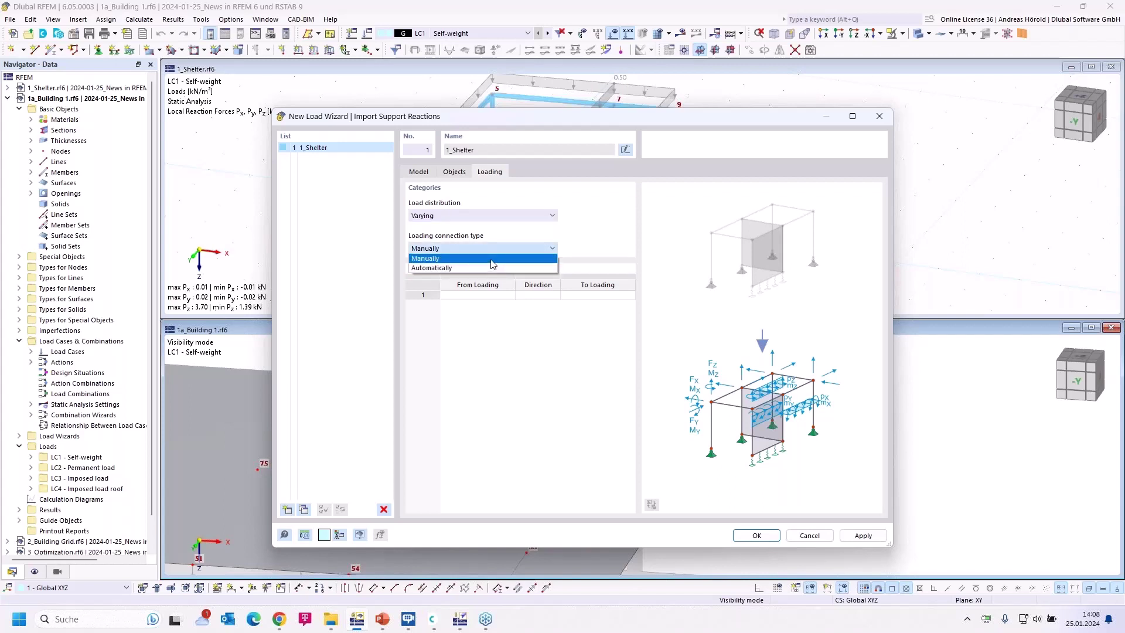
left_click(490, 259)
left_click(495, 296)
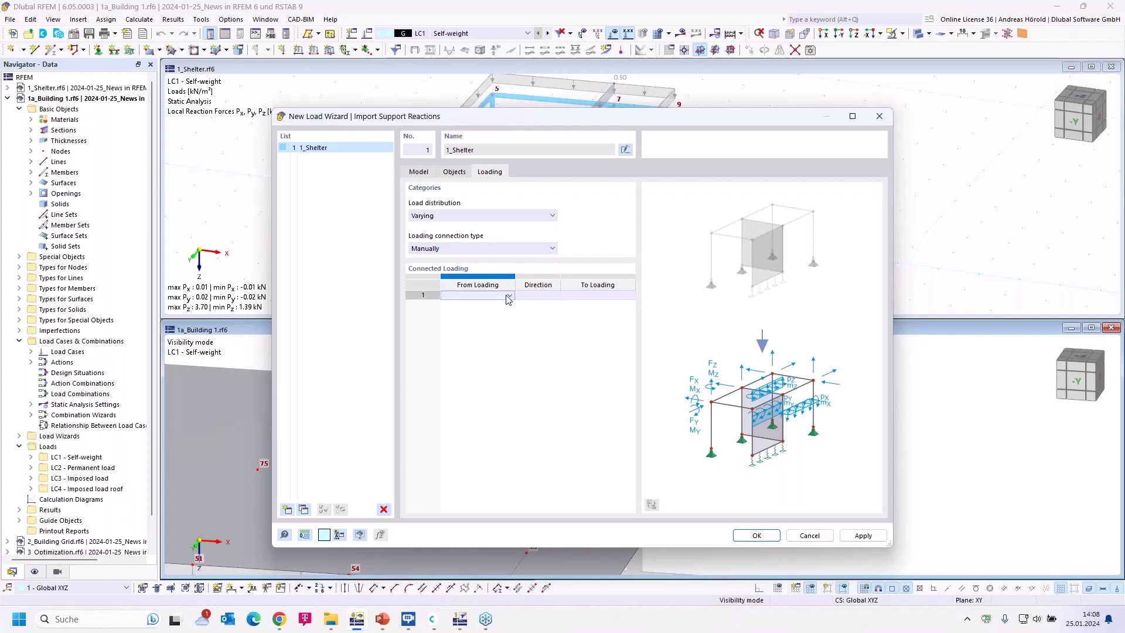
left_click(603, 297)
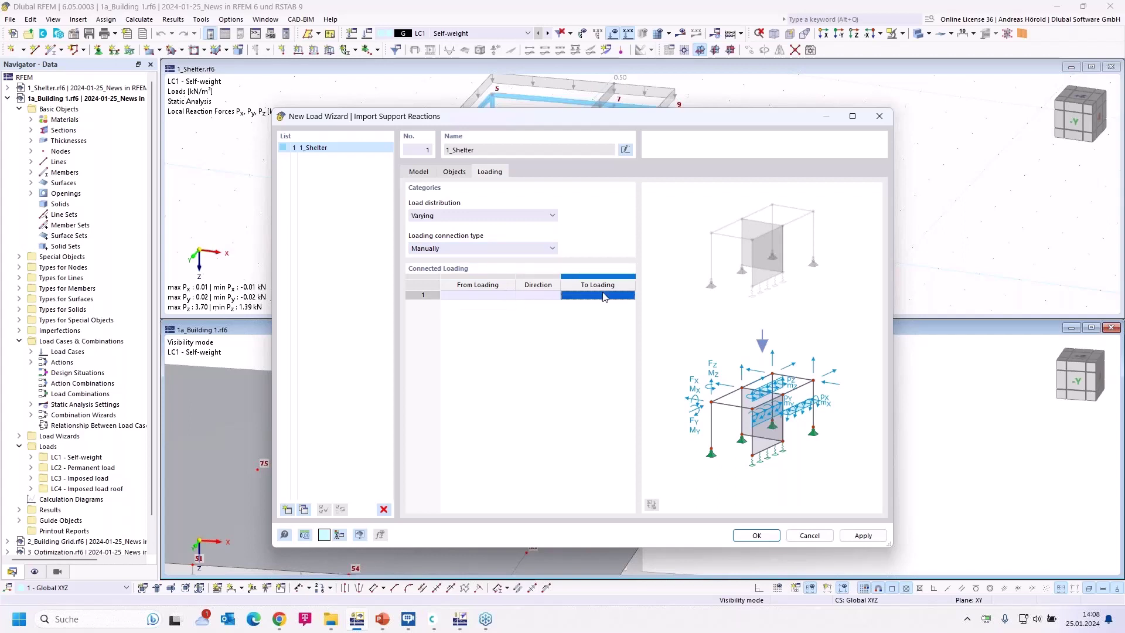
left_click(631, 293)
left_click(629, 290)
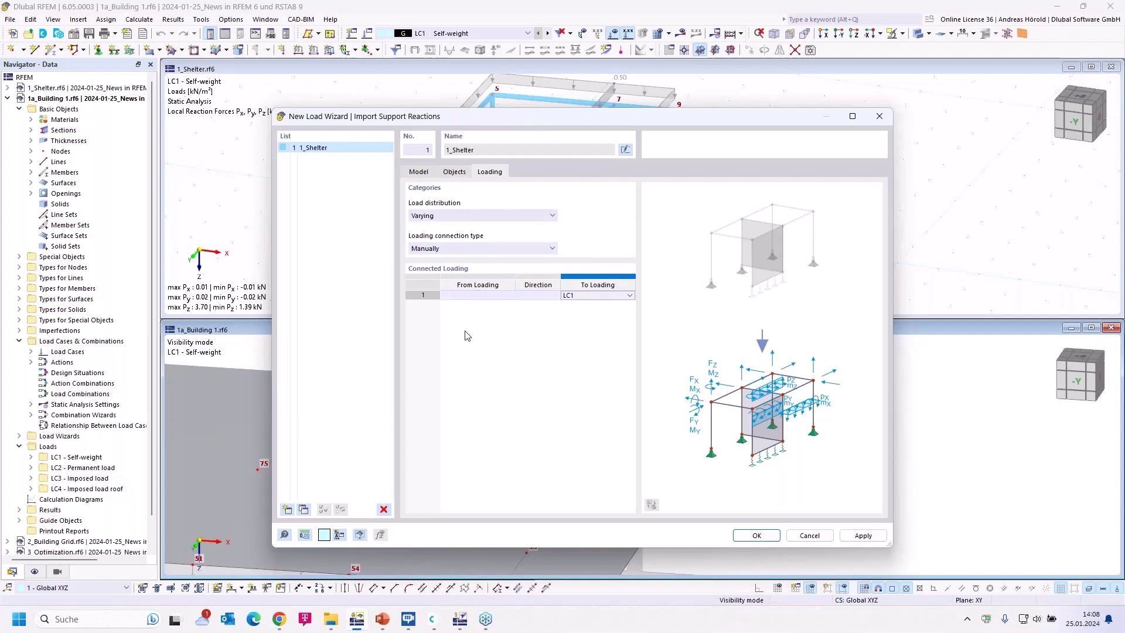
left_click(490, 248)
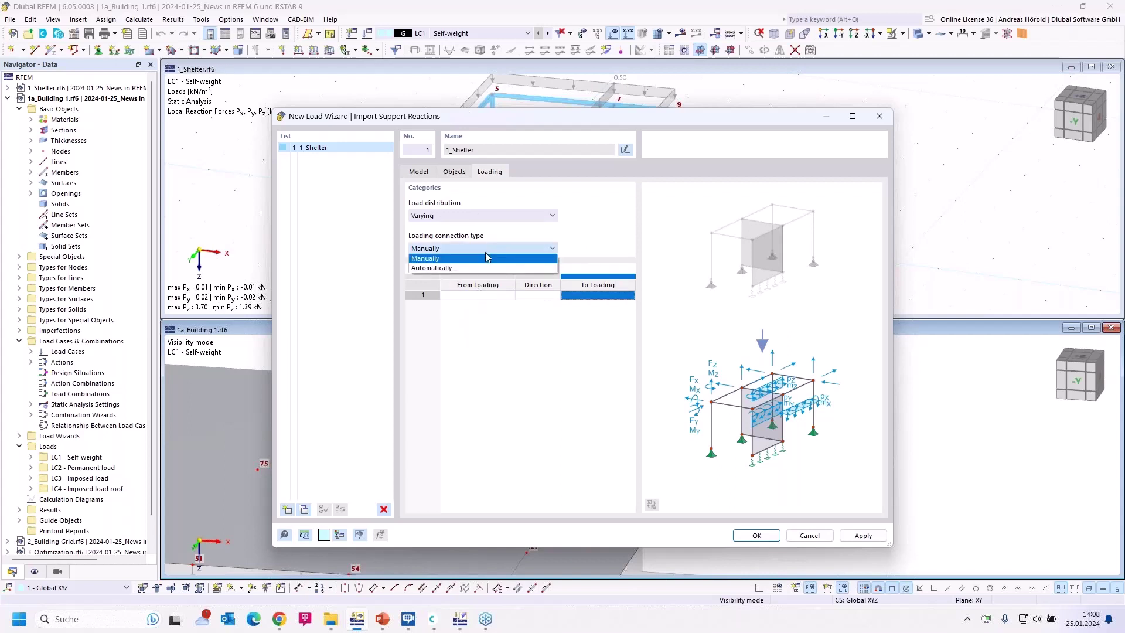
left_click(480, 267)
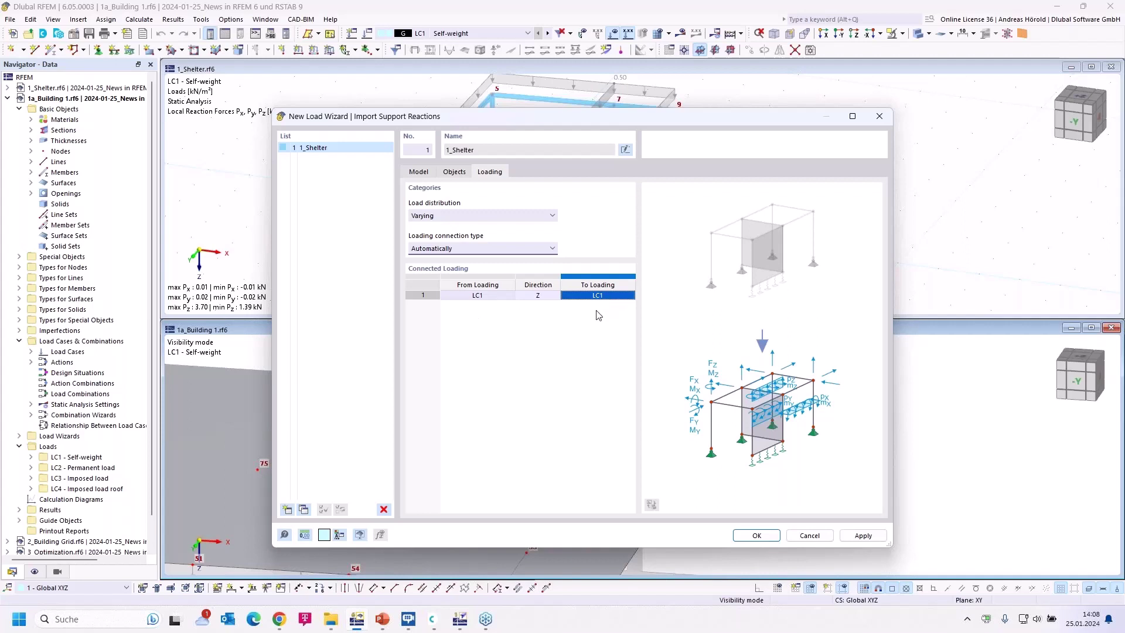
- Set the transferred directions to X, Y and Z and apply the import
left_click(542, 299)
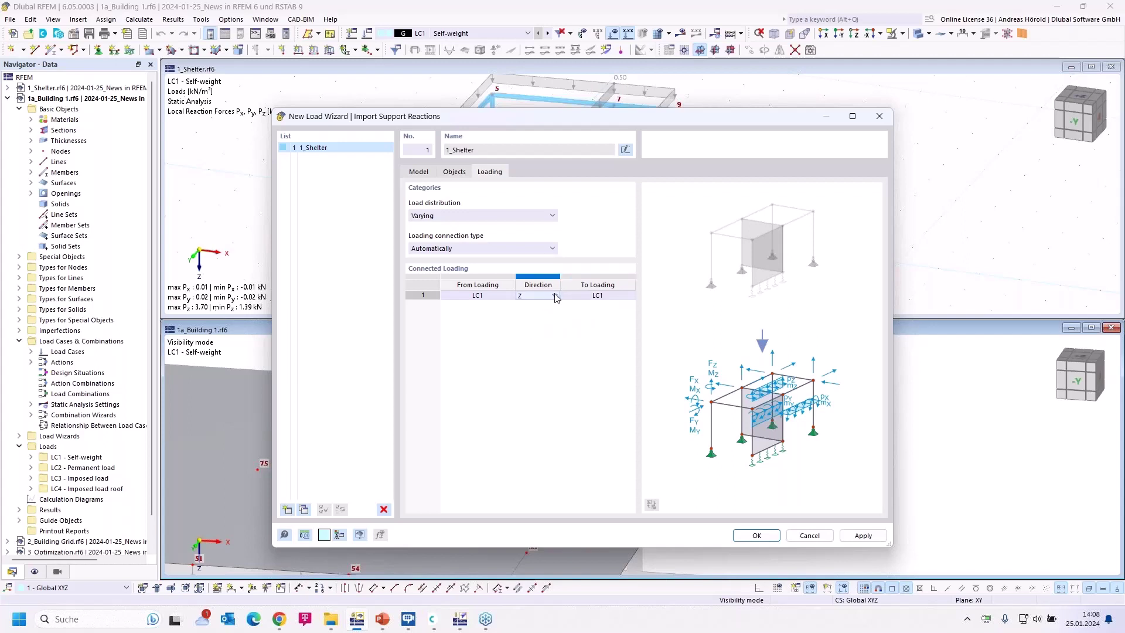
left_click(554, 296)
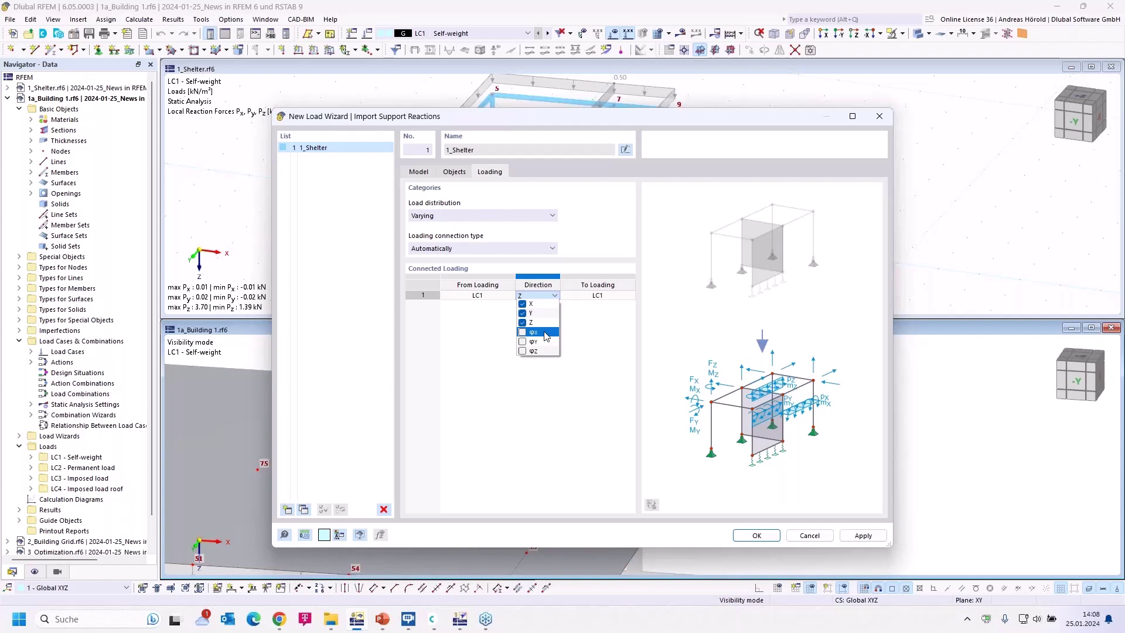
left_click(603, 342)
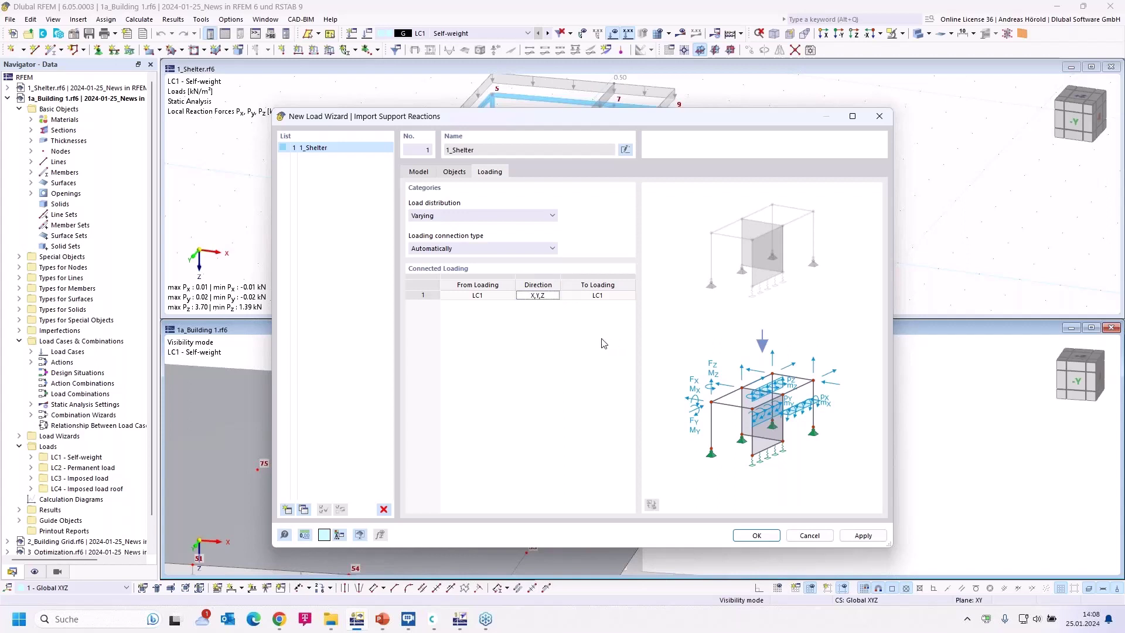
left_click(755, 536)
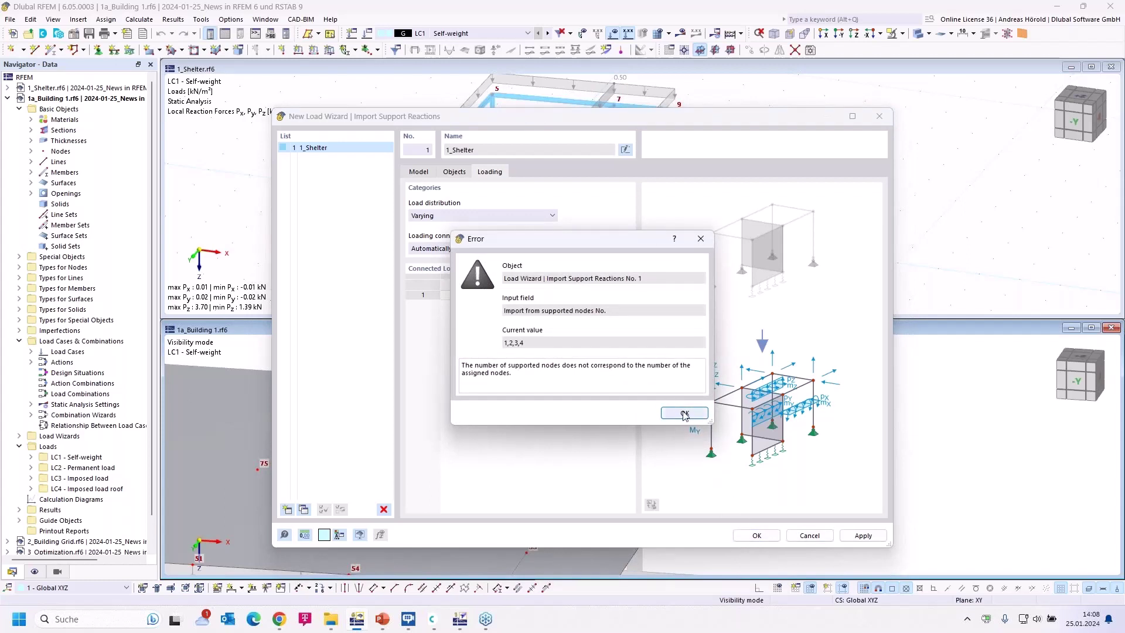
- Dismiss the node count error and assign building nodes 71, 72, 74 and 73 as targets
left_click(684, 413)
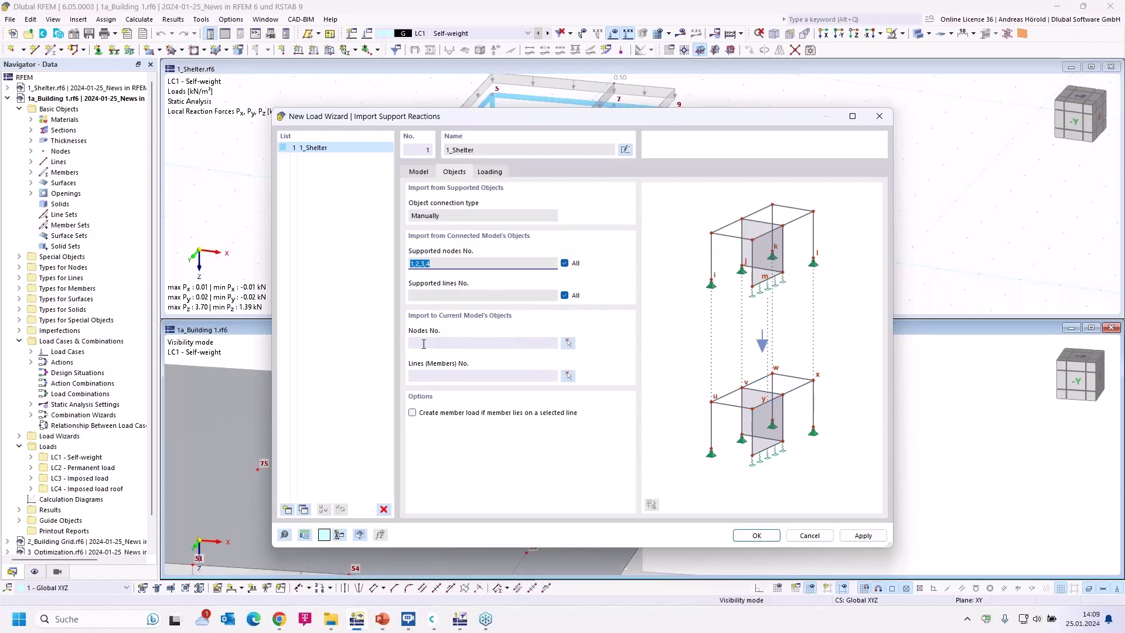
left_click(568, 344)
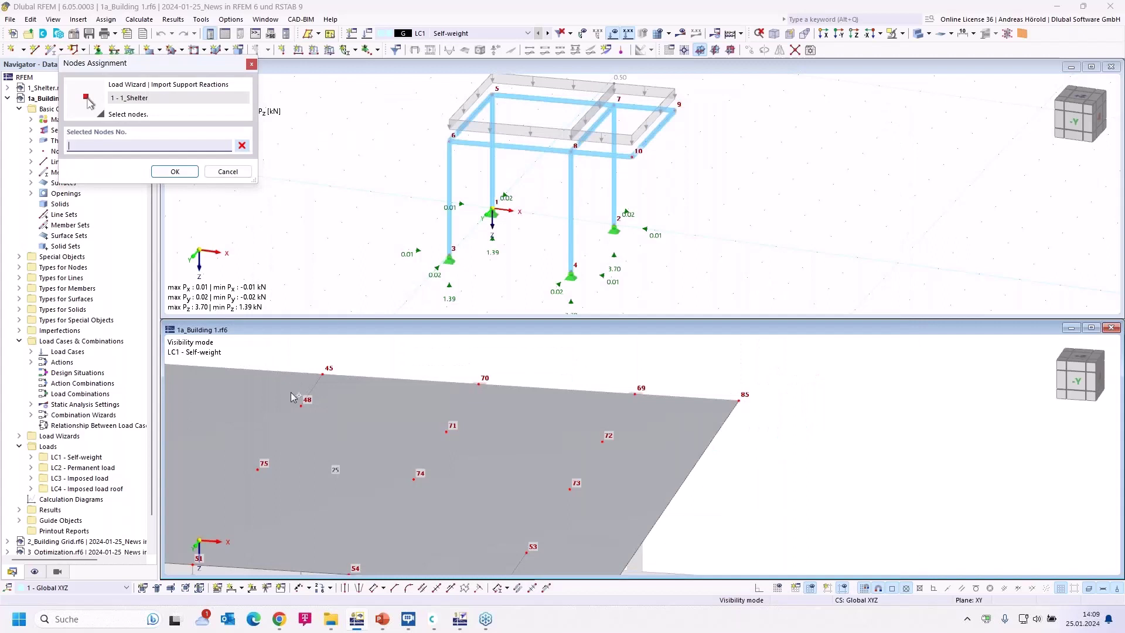
left_click(446, 431)
left_click(602, 441)
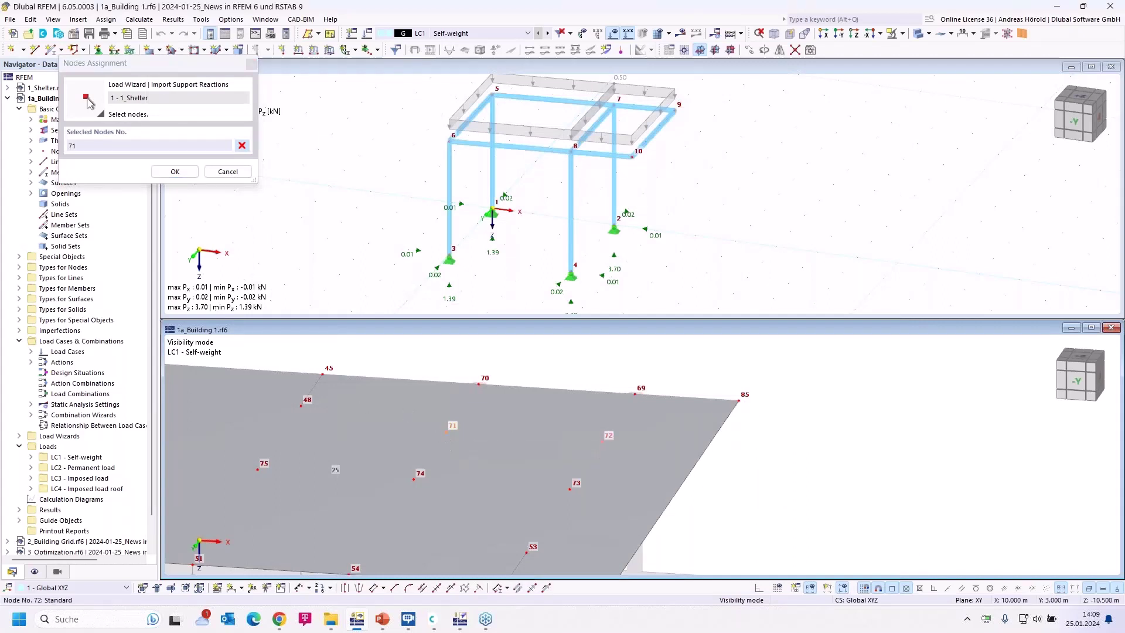
left_click(415, 479)
left_click(570, 488)
left_click(175, 171)
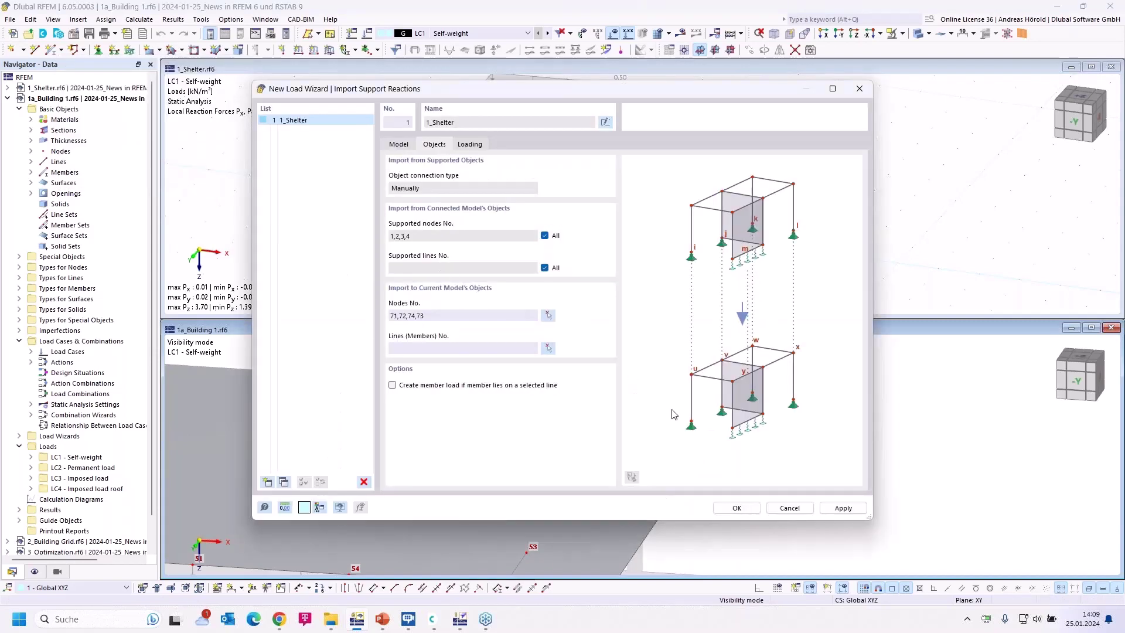
- Create the imported loads and calculate the building, showing values like 1.39 and 3.70 kN
left_click(741, 506)
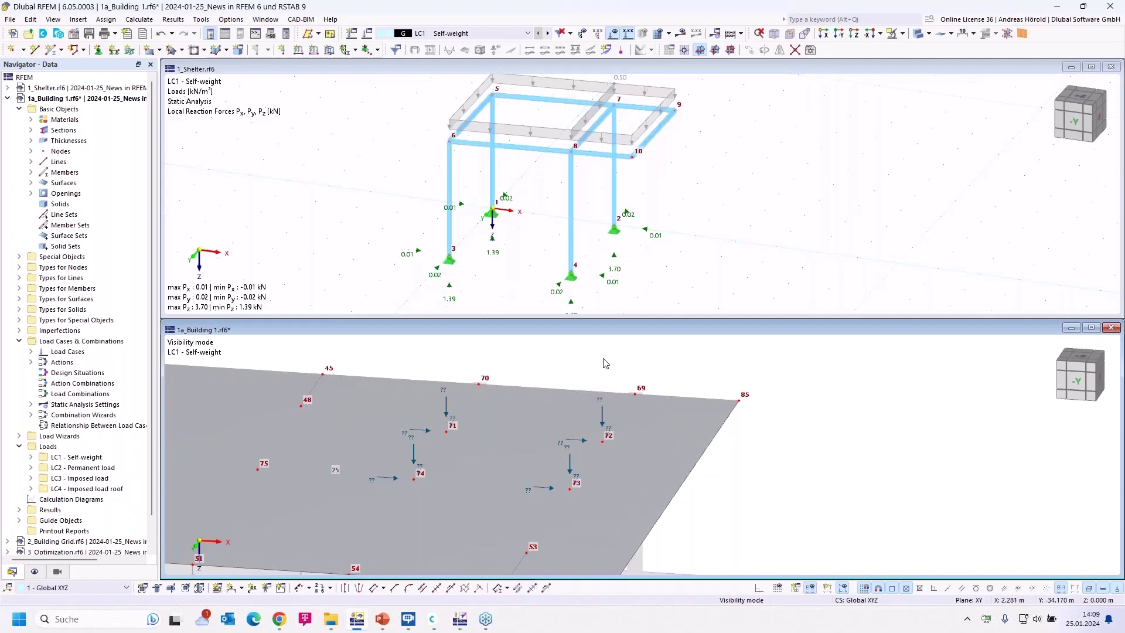
left_click(683, 34)
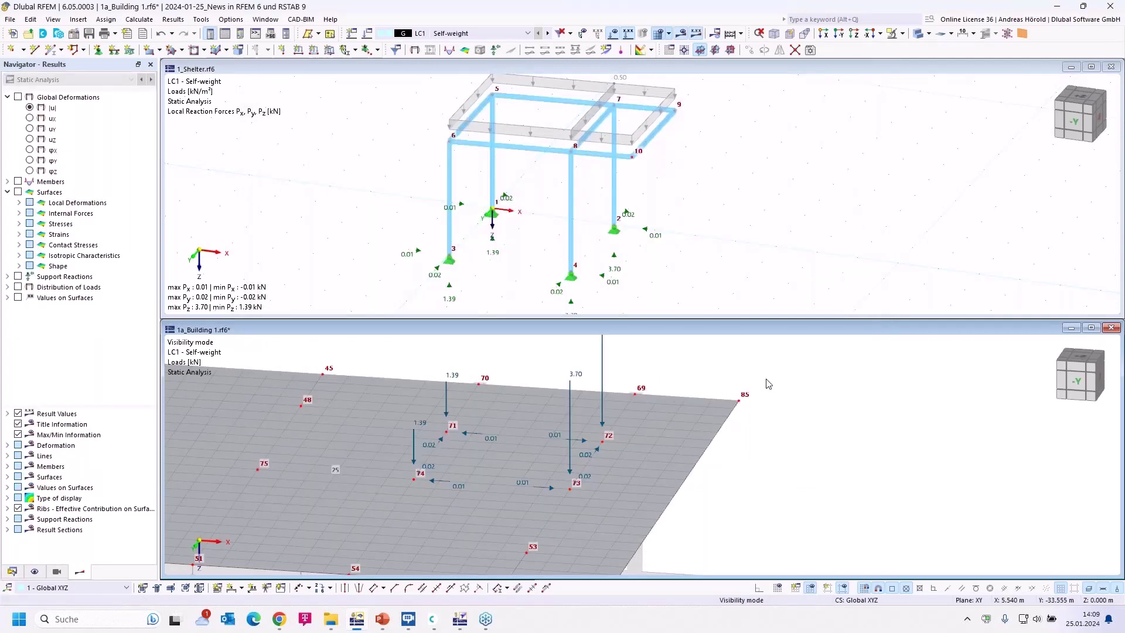
- Reframe both models and select the 1.39 kN imported nodal load on the building
middle_click_drag(765, 380, 748, 429)
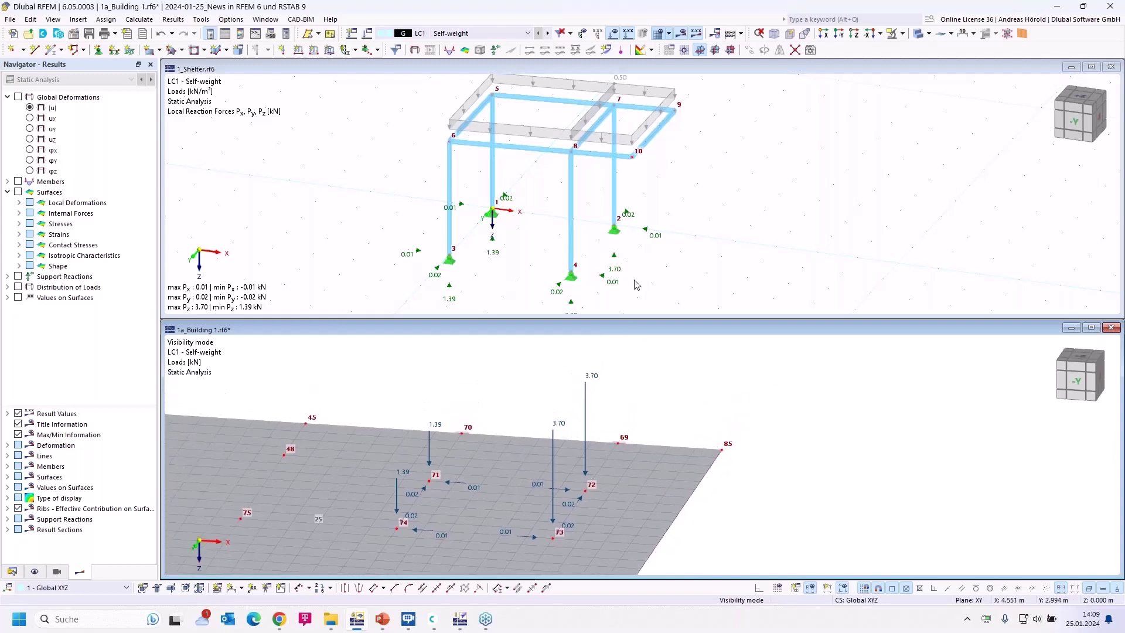
middle_click_drag(637, 285, 643, 251)
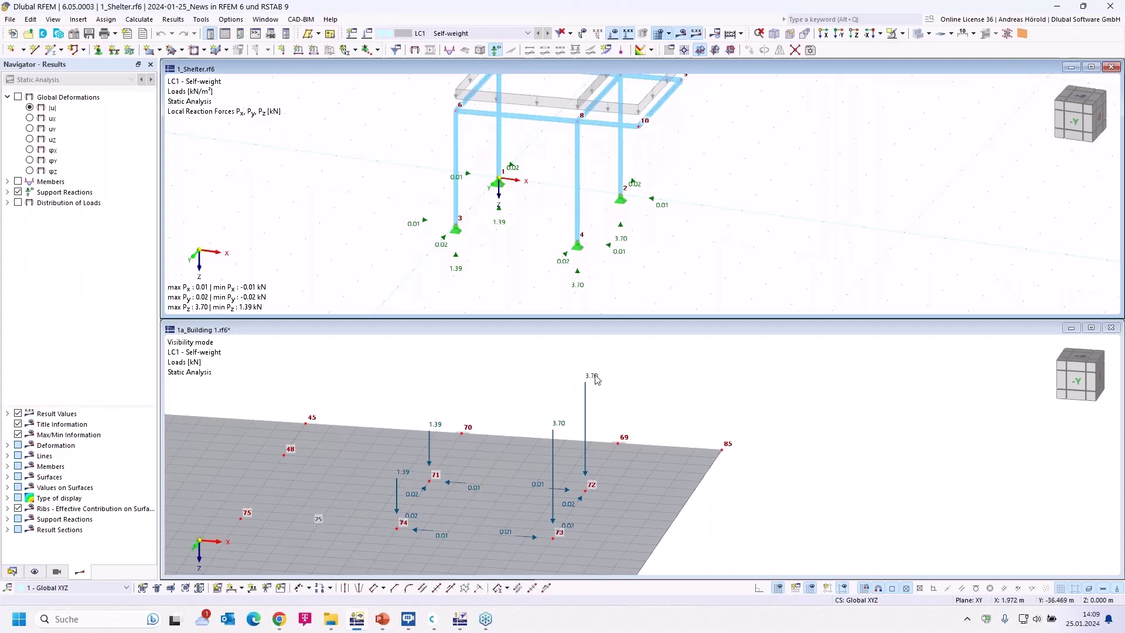
mouse_move(586, 407)
left_click(431, 443)
left_click(431, 439)
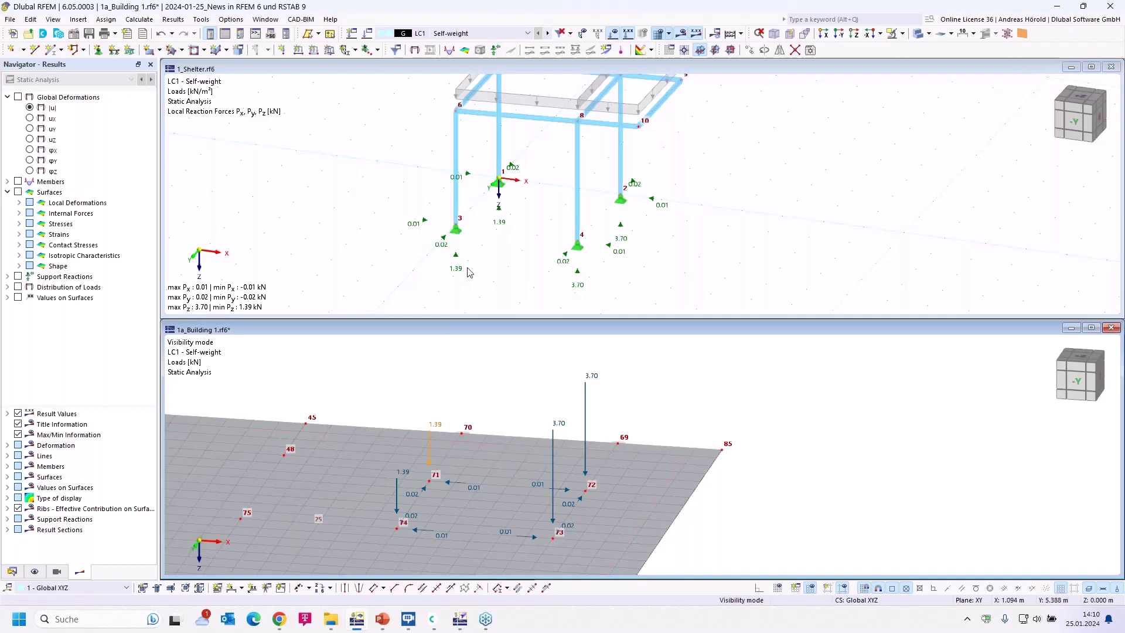
- Open the shelter roof's 0.50 kN/m² area load for editing
scroll(706, 413, "down", 1)
middle_click_drag(706, 414, 690, 395)
scroll(681, 176, "down", 1)
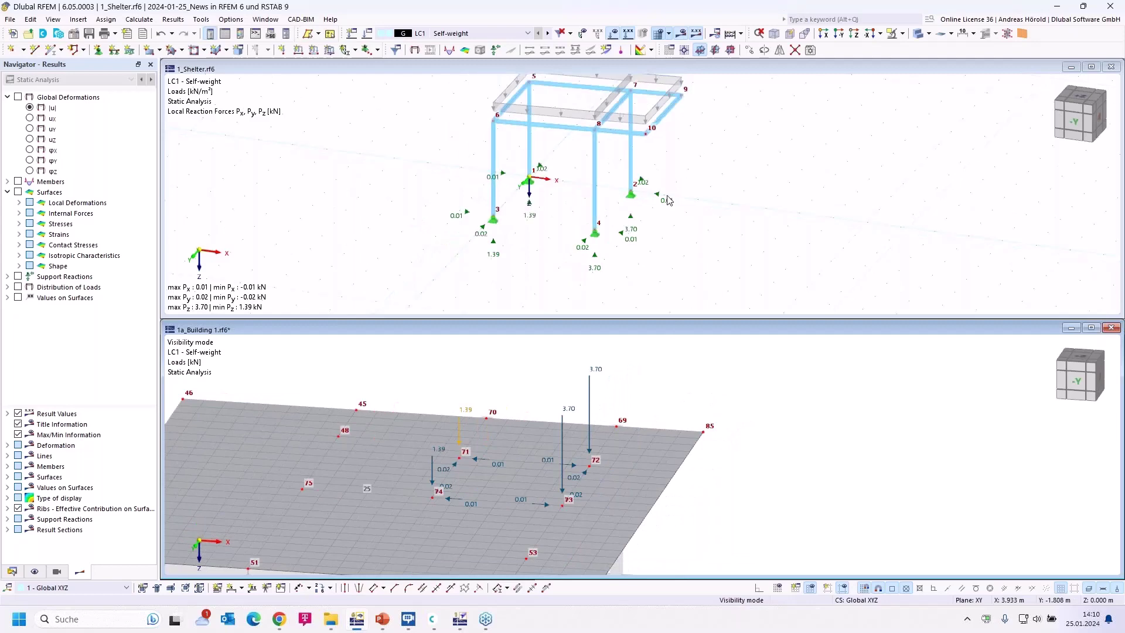
left_click(650, 234)
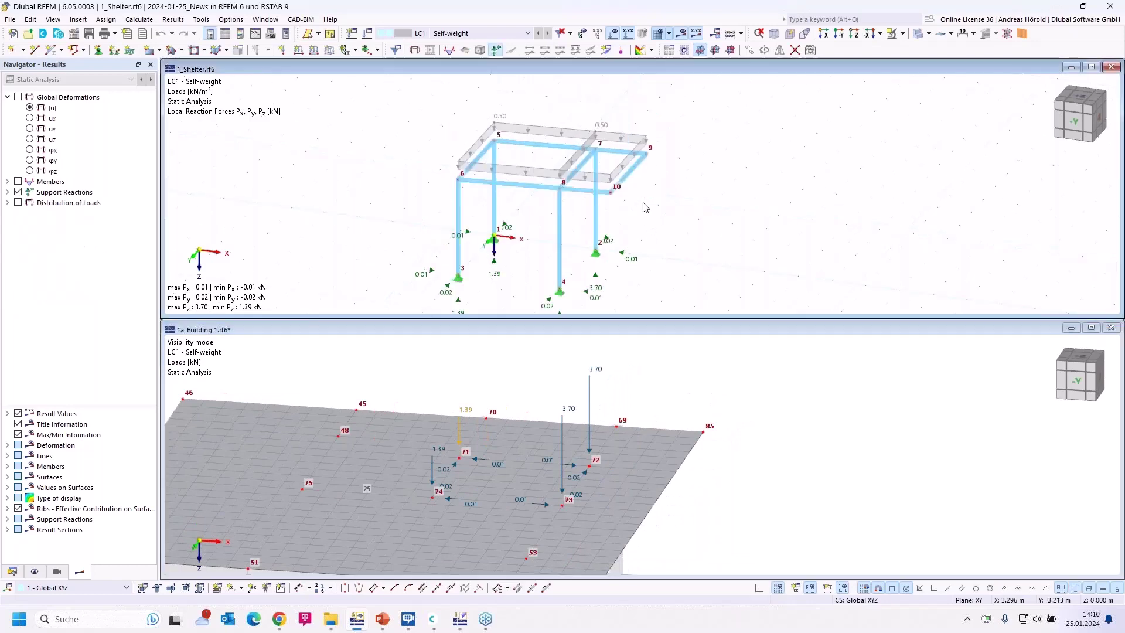
double_click(626, 139)
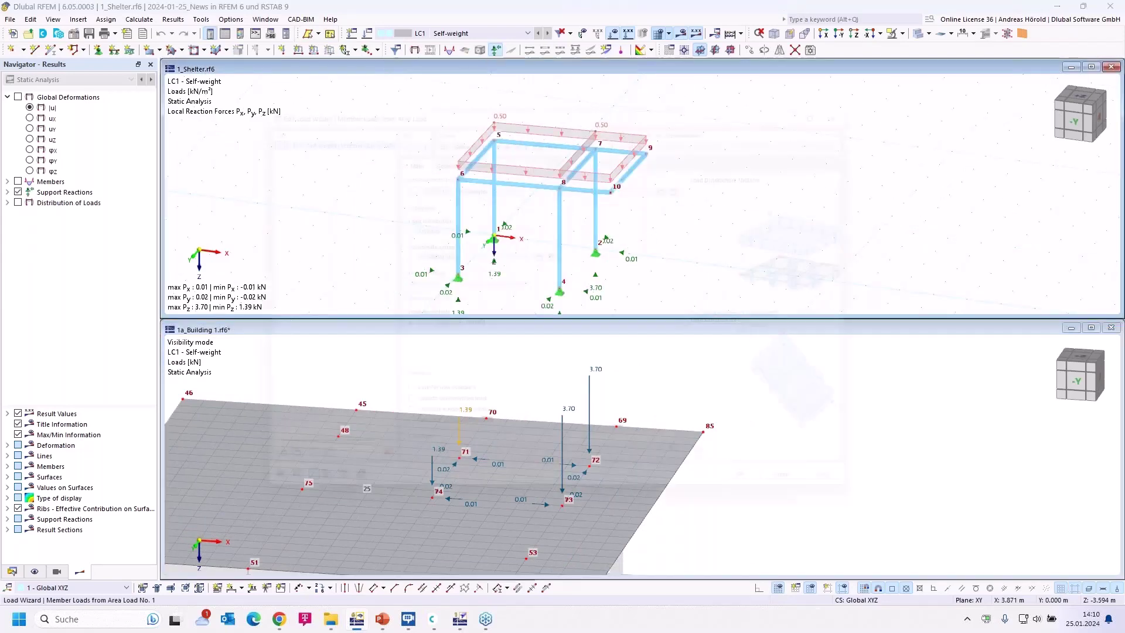
- Change the shelter roof load to 2 kN/m² and recalculate, discarding the old results
double_click(422, 336)
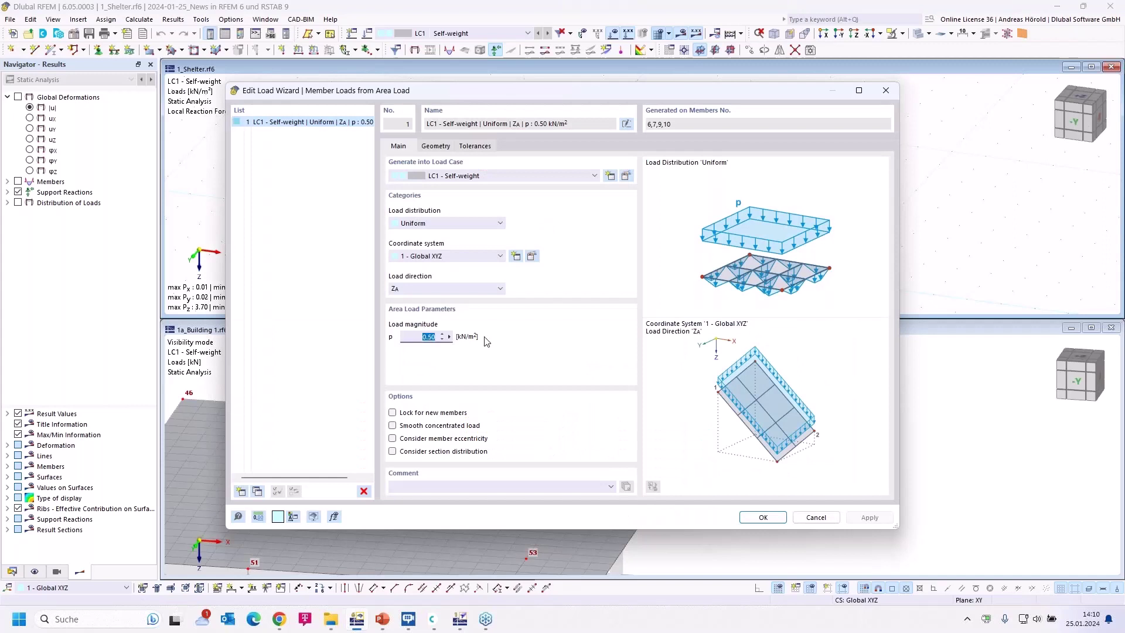
type("2")
left_click(763, 518)
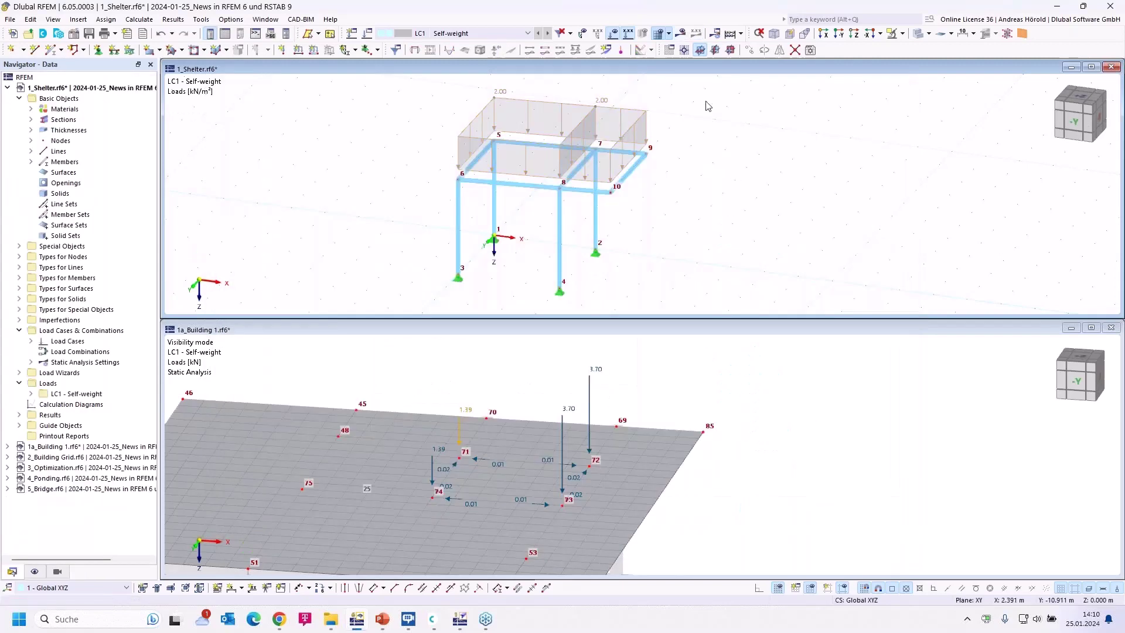
left_click(681, 34)
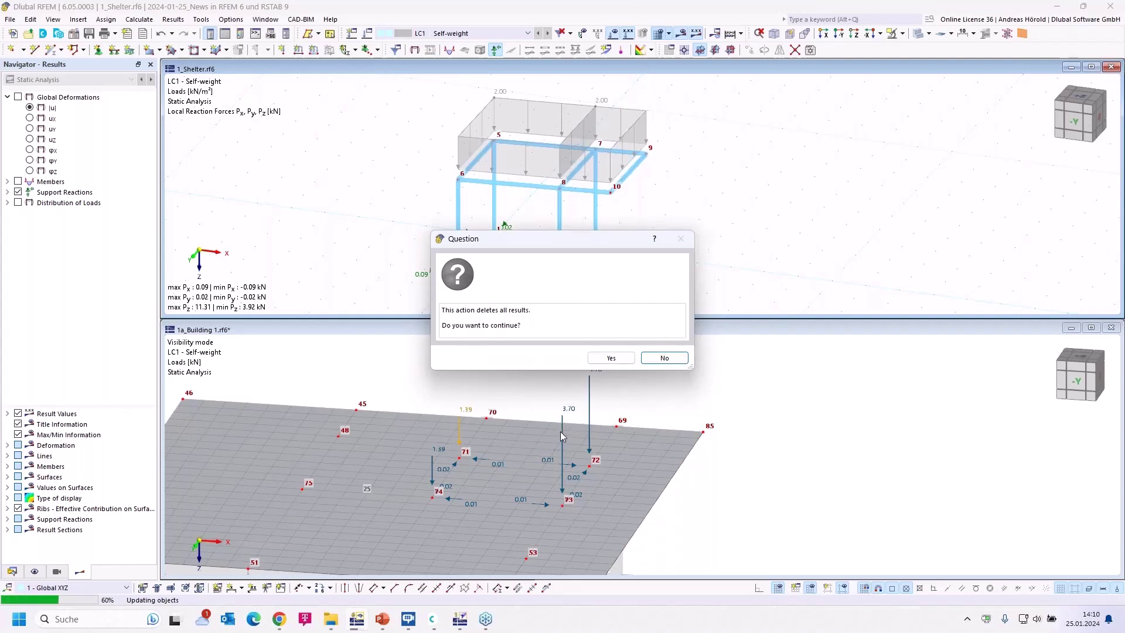
left_click(613, 359)
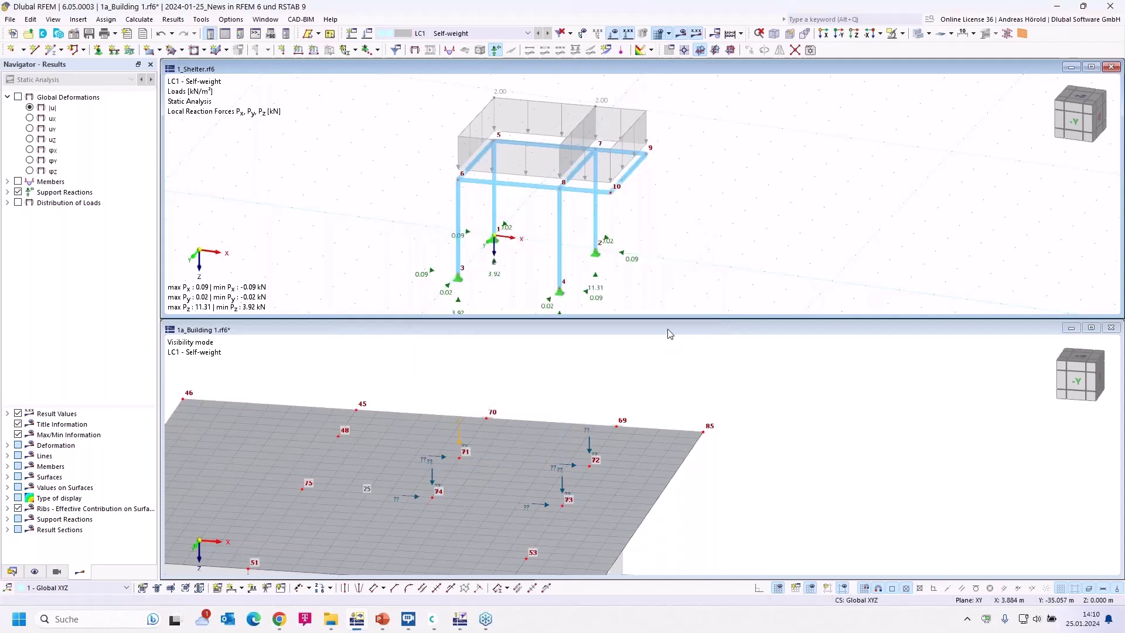
- Recalculate the building model and bring its updated roof loads into view
left_click(676, 29)
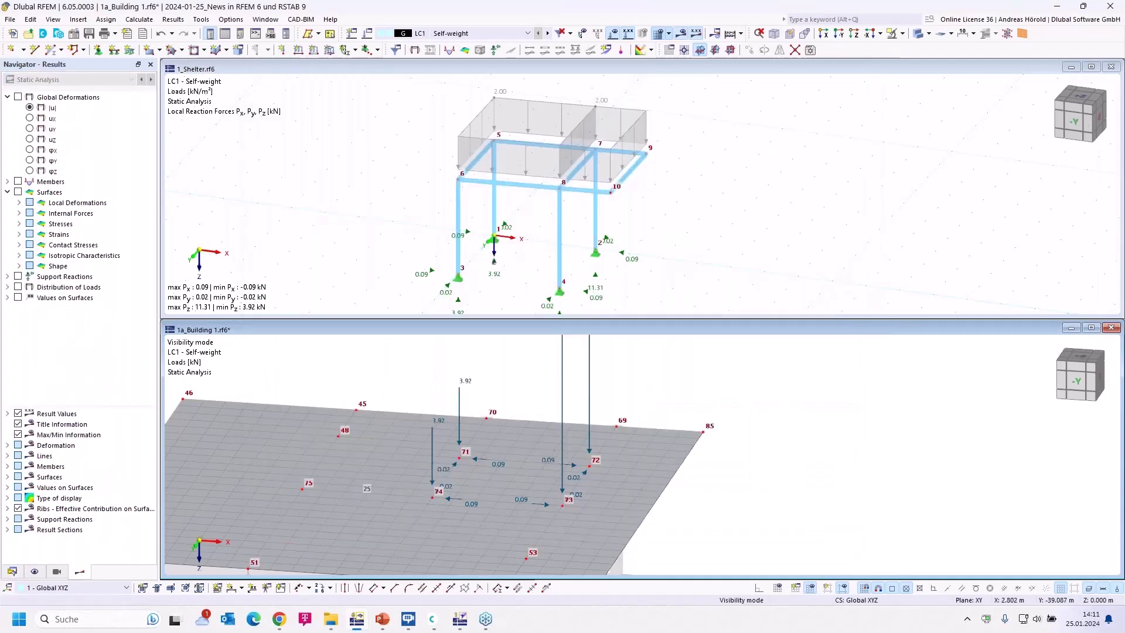
middle_click_drag(668, 426, 732, 516)
scroll(679, 264, "up", 1)
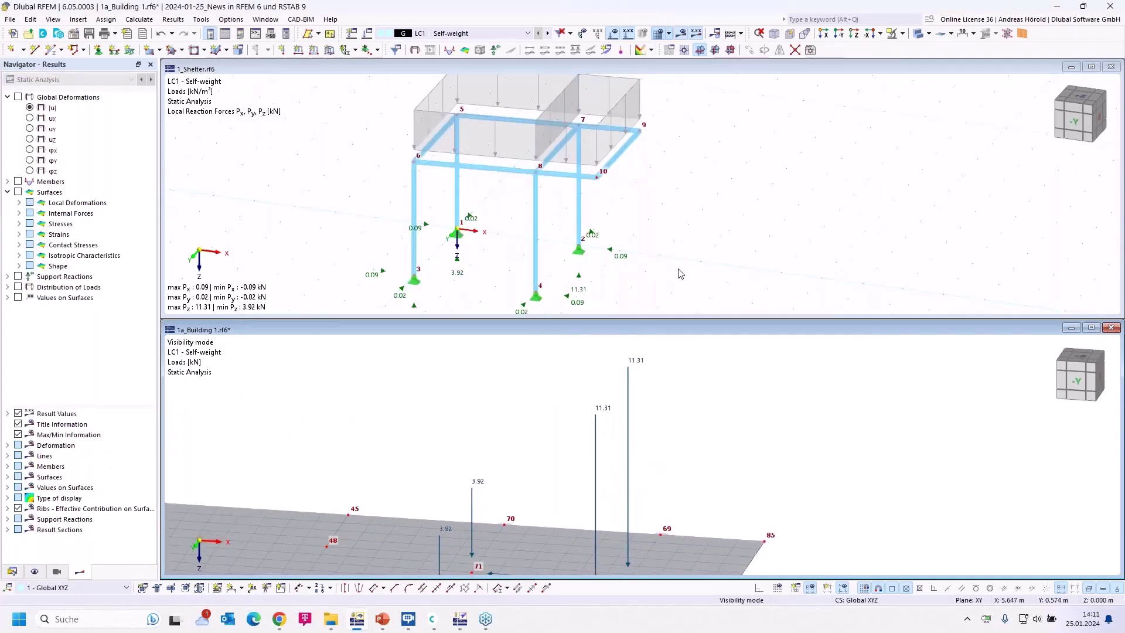
scroll(680, 265, "down", 1)
middle_click_drag(681, 195, 681, 116)
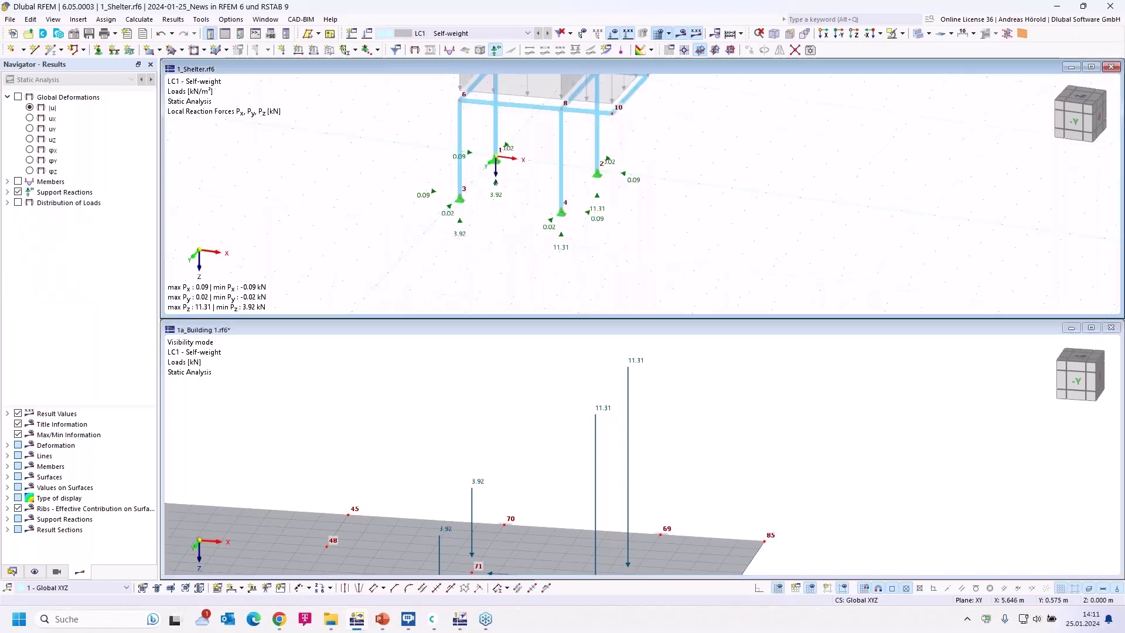
scroll(583, 217, "up", 1)
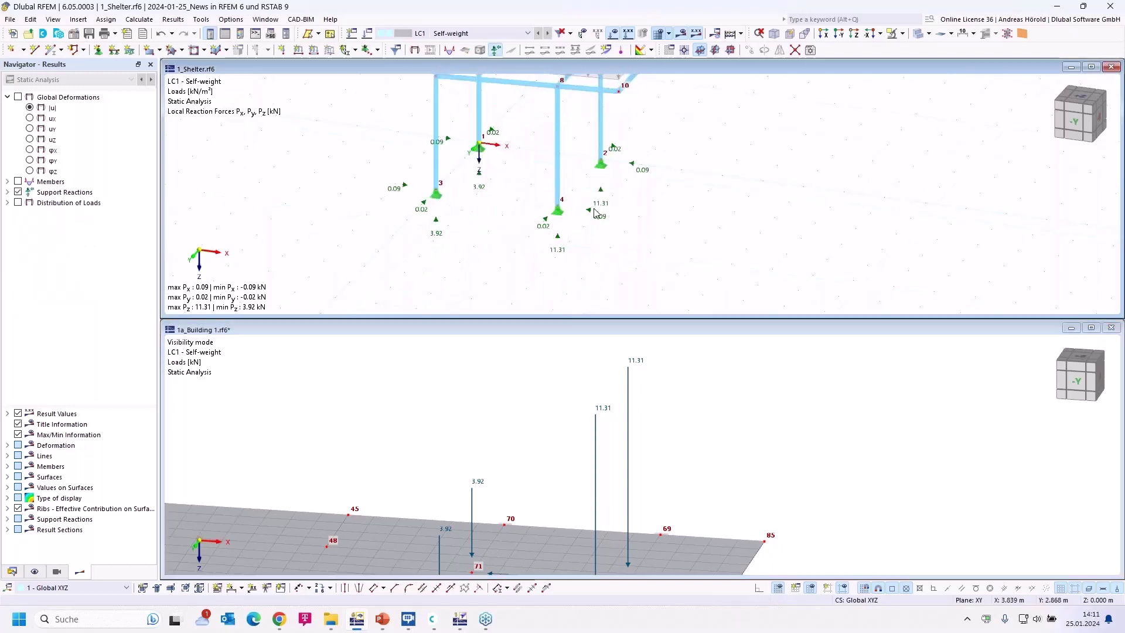
- Inspect the updated 11.31 kN imported load at the building roof nodes
left_click(628, 401)
left_click(475, 503)
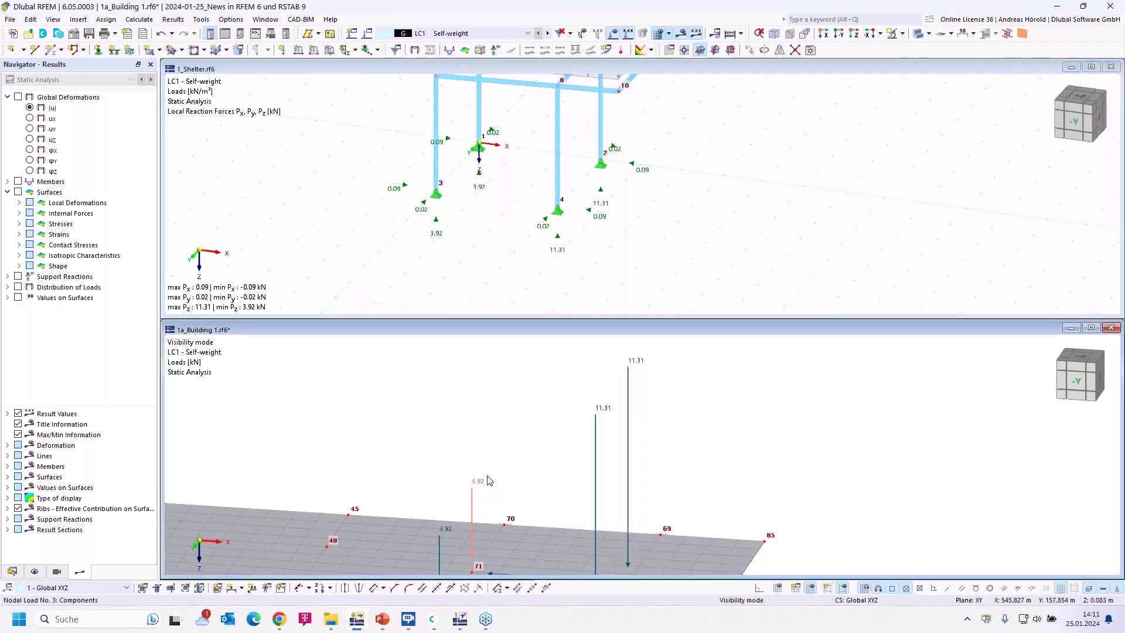
scroll(656, 476, "down", 1)
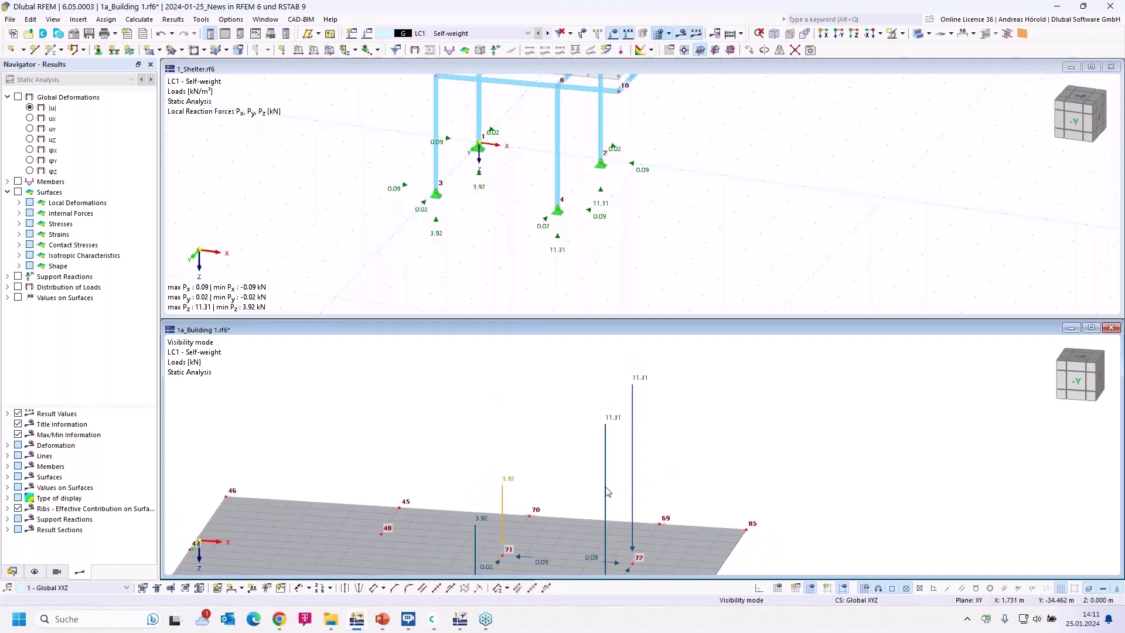
middle_click_drag(561, 466, 570, 367)
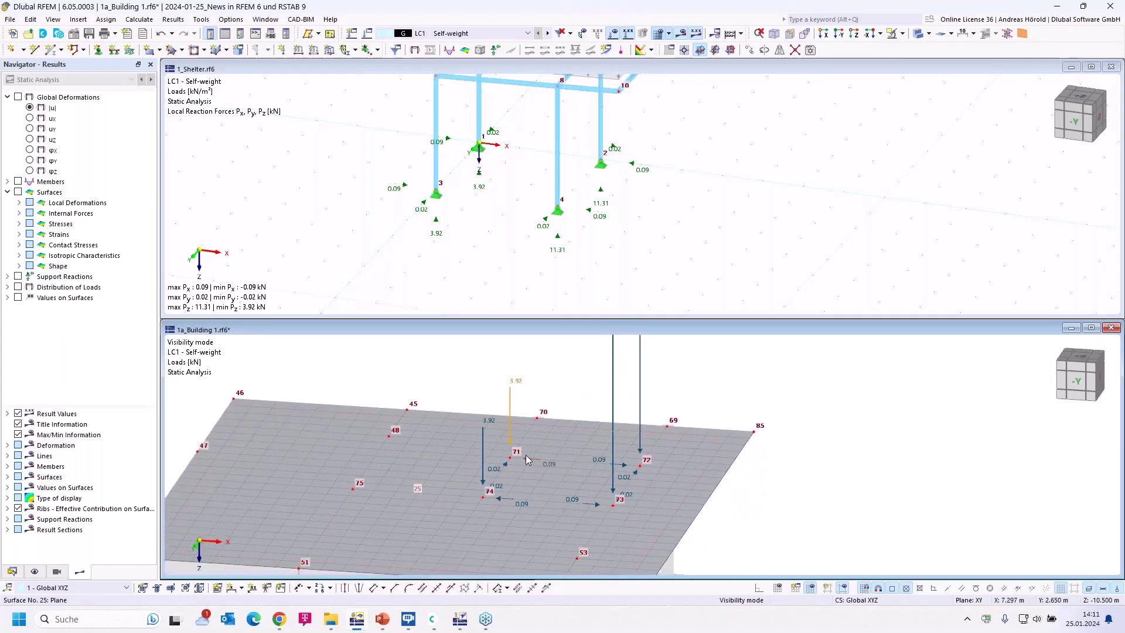
mouse_move(539, 458)
mouse_move(382, 627)
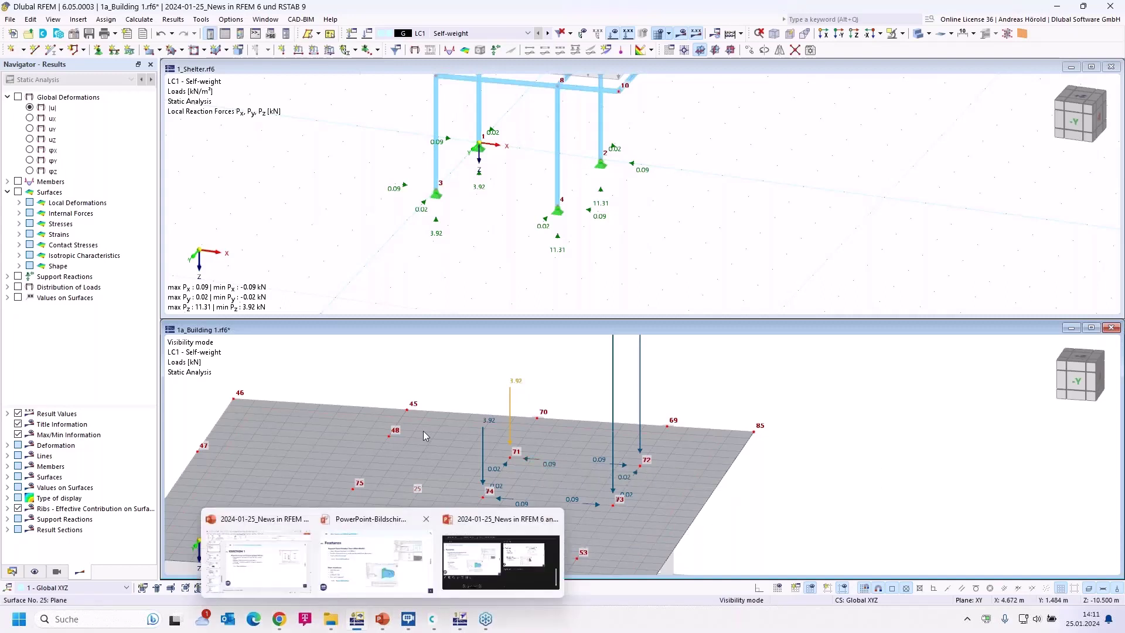
left_click(11, 20)
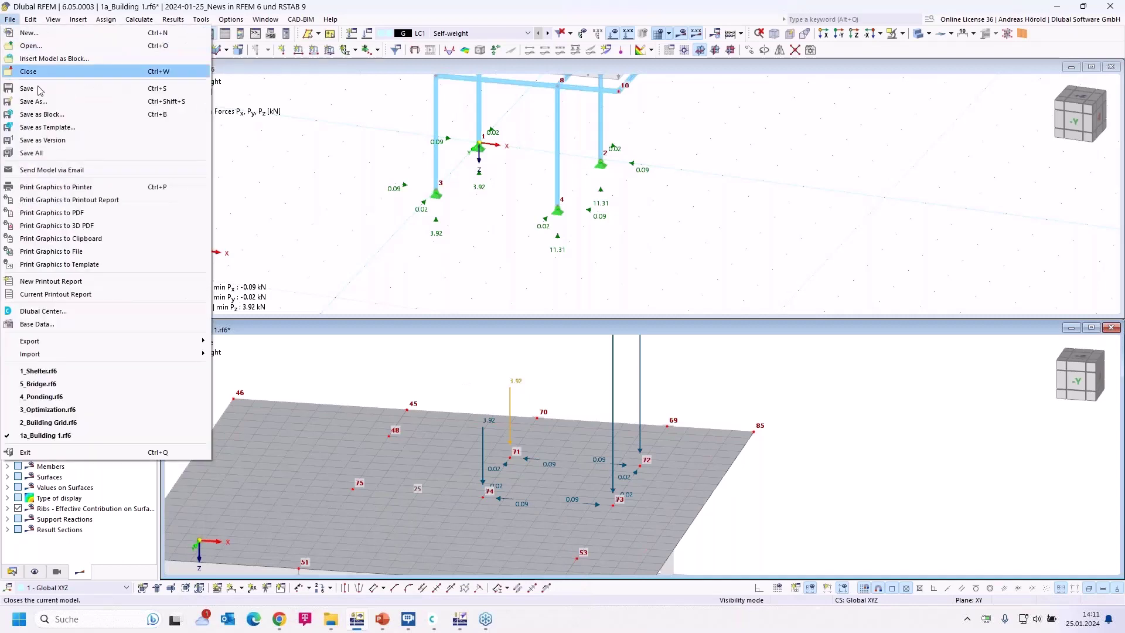
- Dismiss the File menu and compare the shelter reactions with the roof loads (3.92, 0.09 kN)
mouse_move(105, 344)
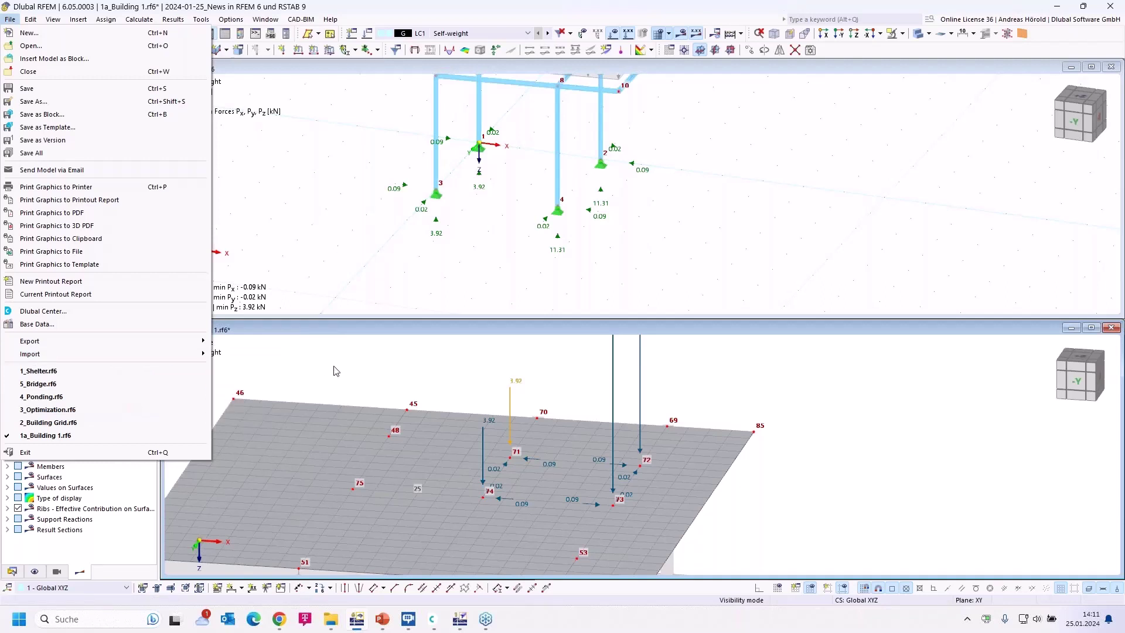
left_click(337, 367)
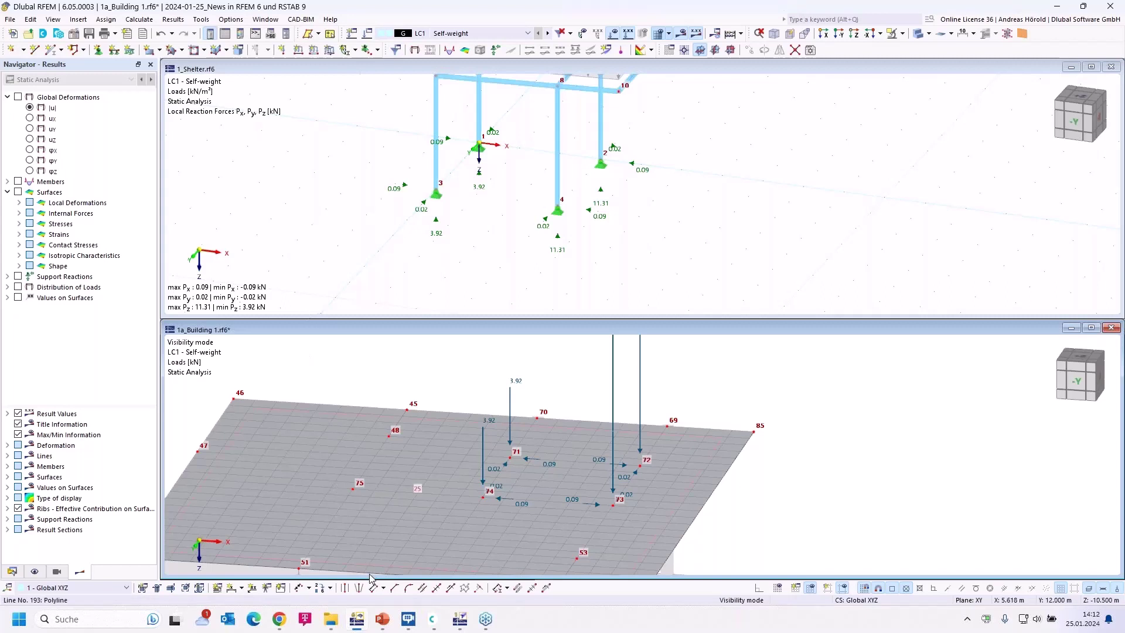
- Bring up the PowerPoint slideshow, advance to slide 6 on Building Grid, then return to RFEM
mouse_move(382, 616)
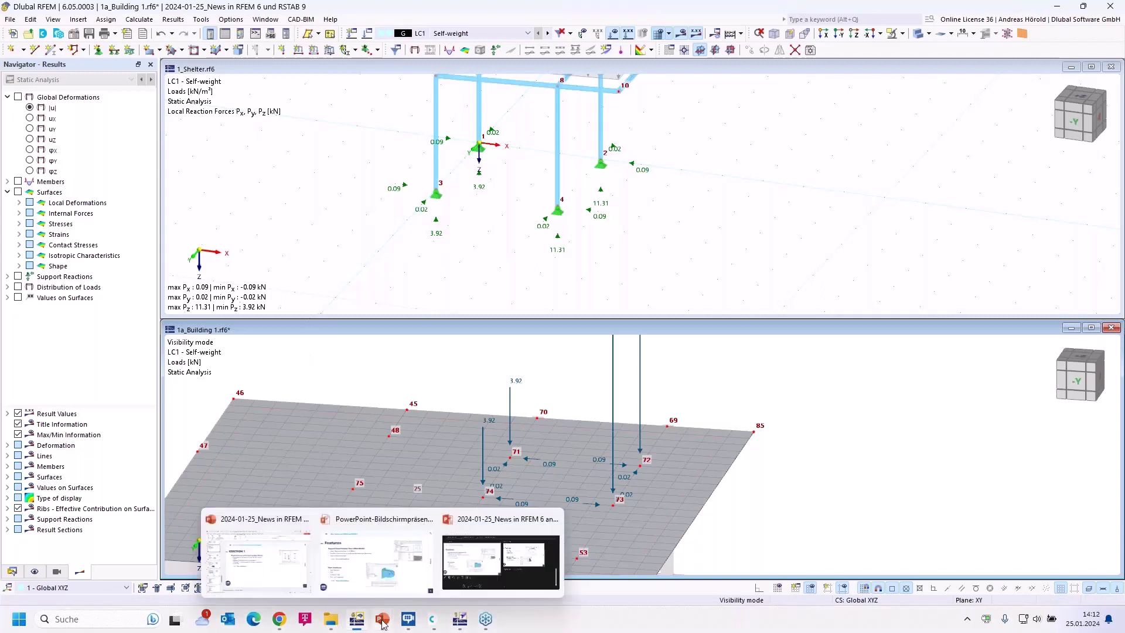
left_click(380, 557)
left_click(950, 485)
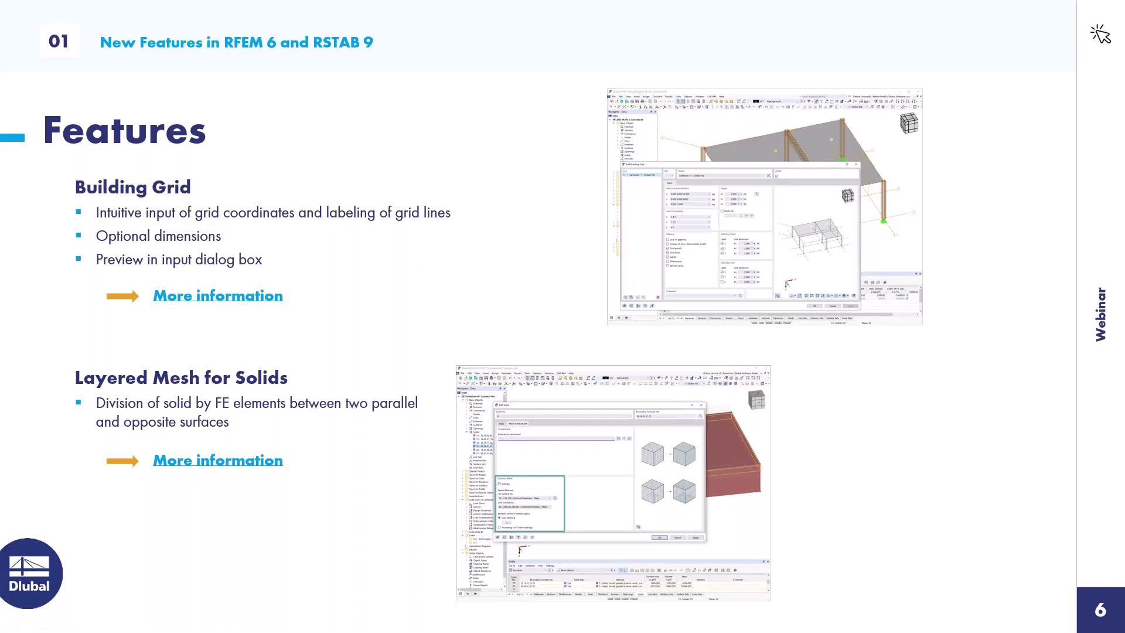
key("alt+Tab")
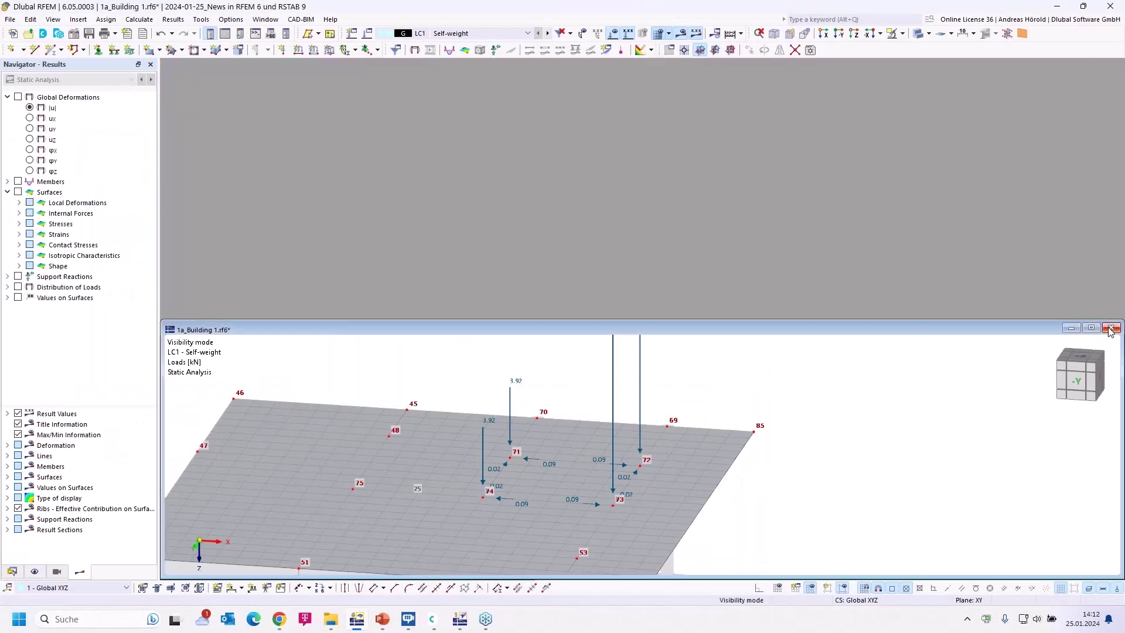
- Close the shelter and 1a_Building models without saving and bring the 2_Building Grid model forward
left_click(1111, 327)
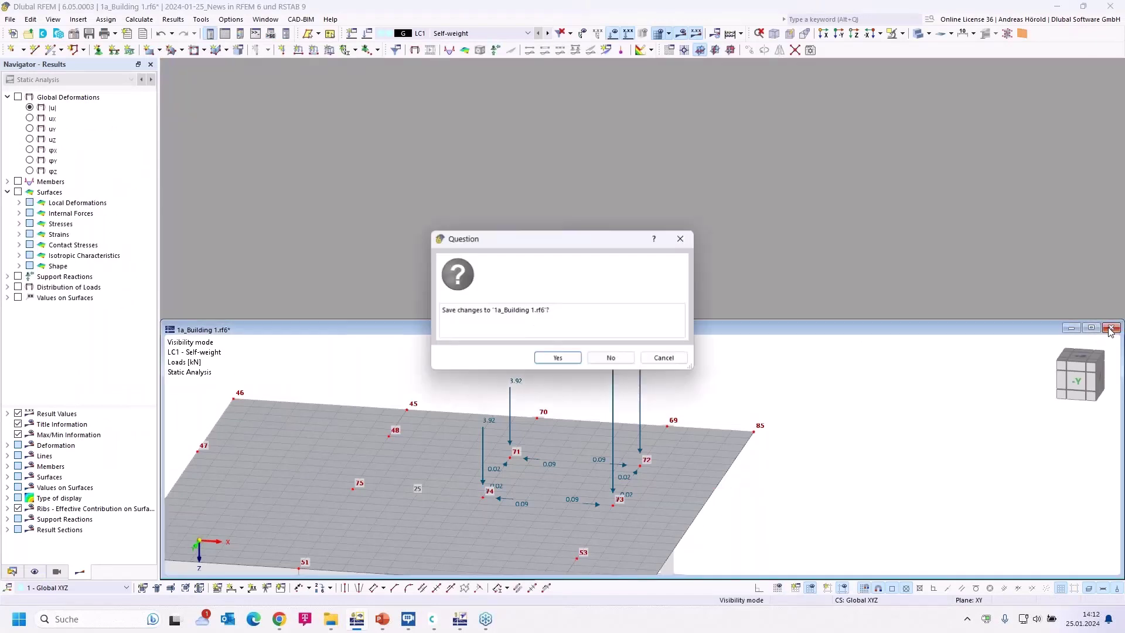
left_click(612, 359)
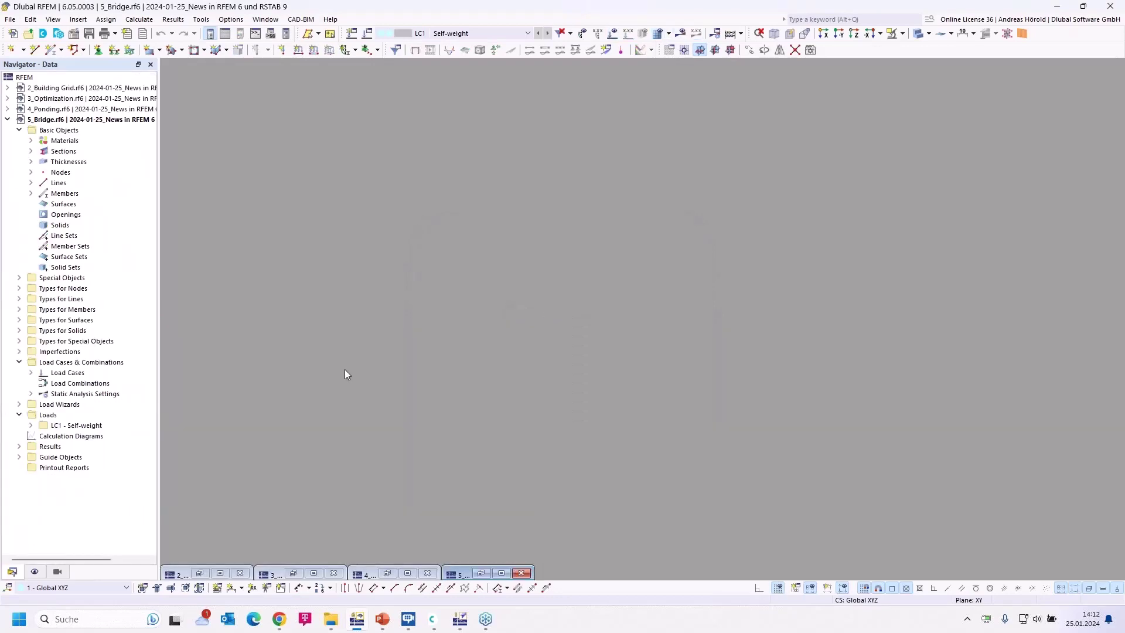
left_click(220, 573)
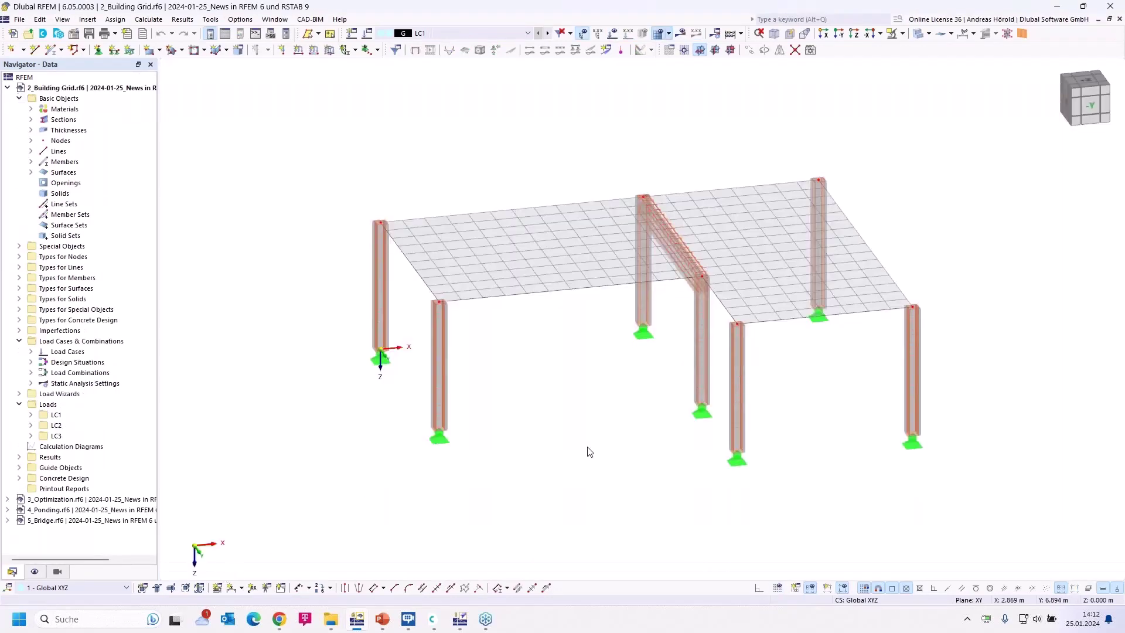
middle_click_drag(566, 423, 530, 431)
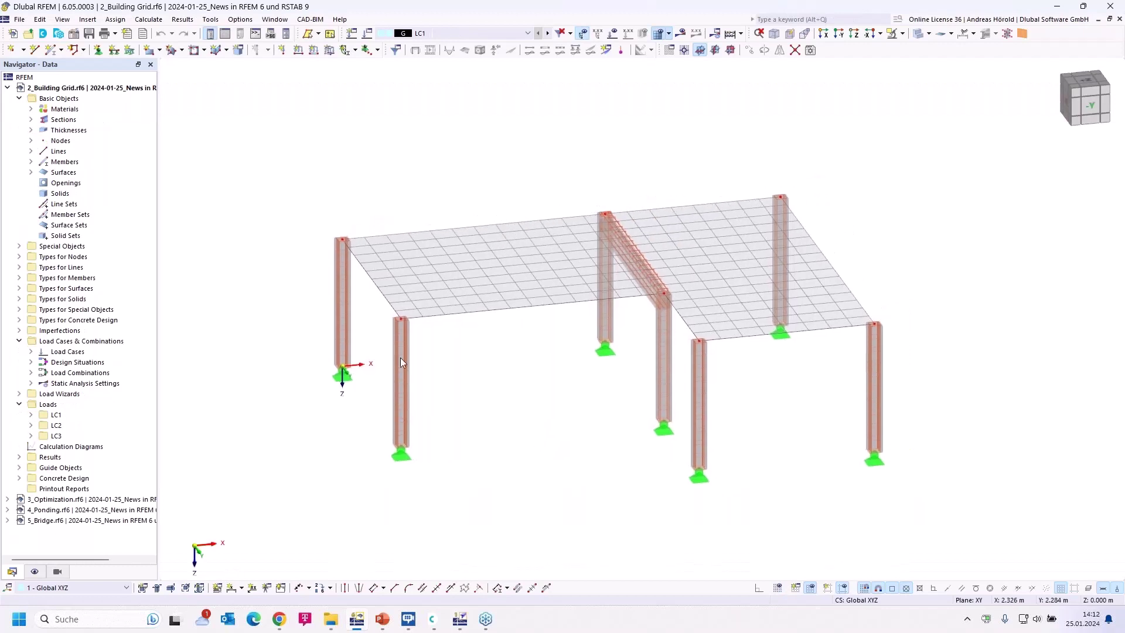
- Start a new Cartesian building grid from Insert > Guide Objects > Building Grids > Dialog Box
left_click(87, 21)
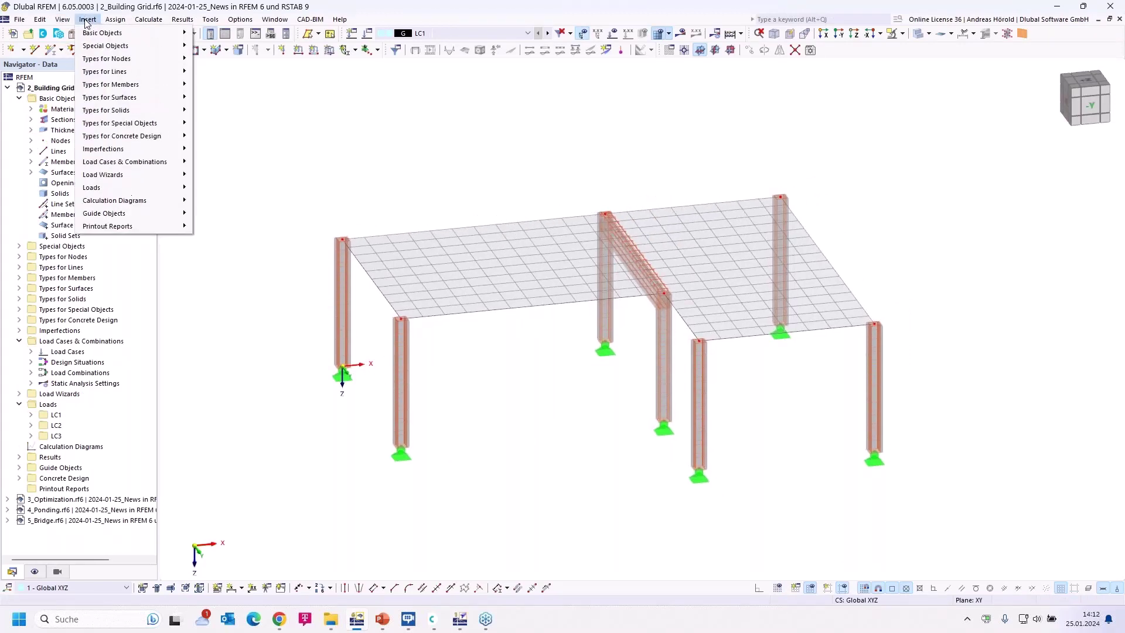
mouse_move(140, 212)
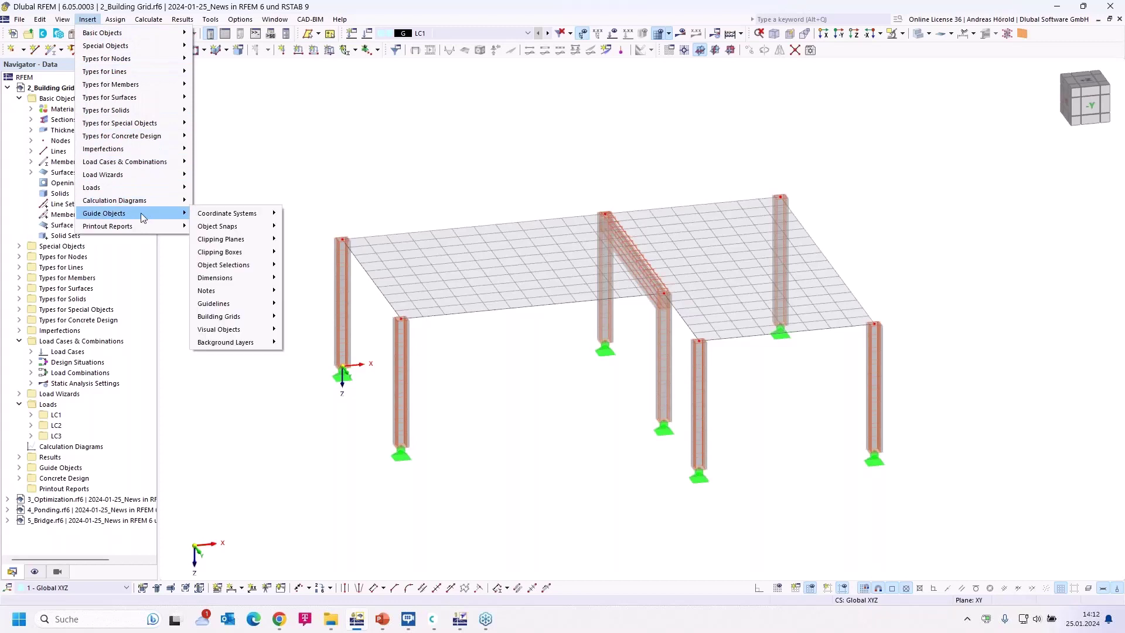
mouse_move(262, 319)
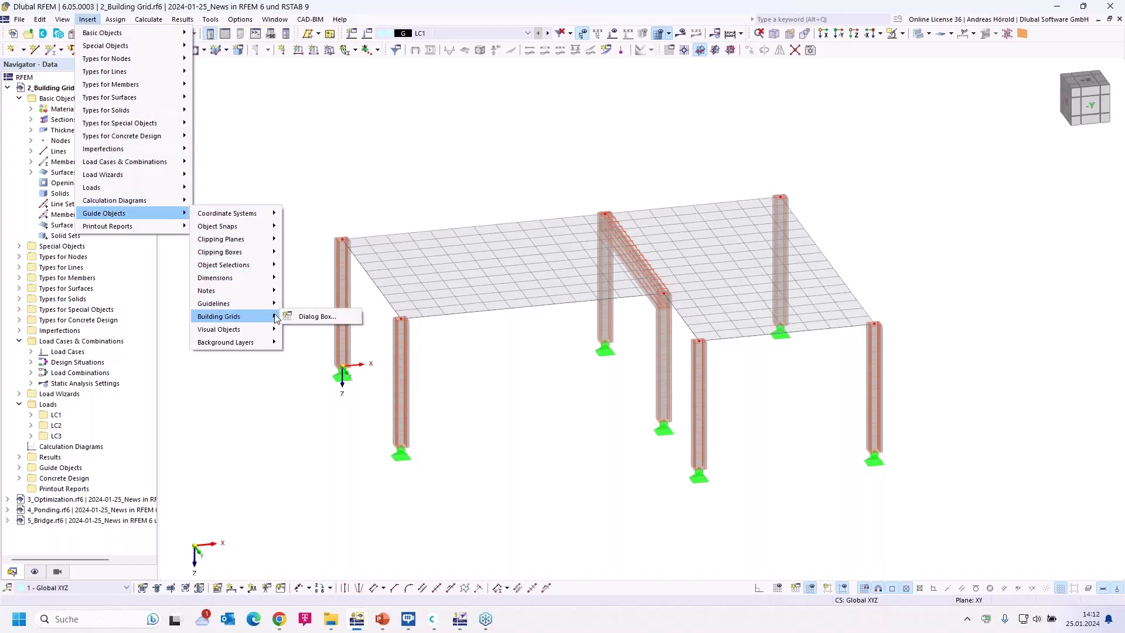
left_click(315, 316)
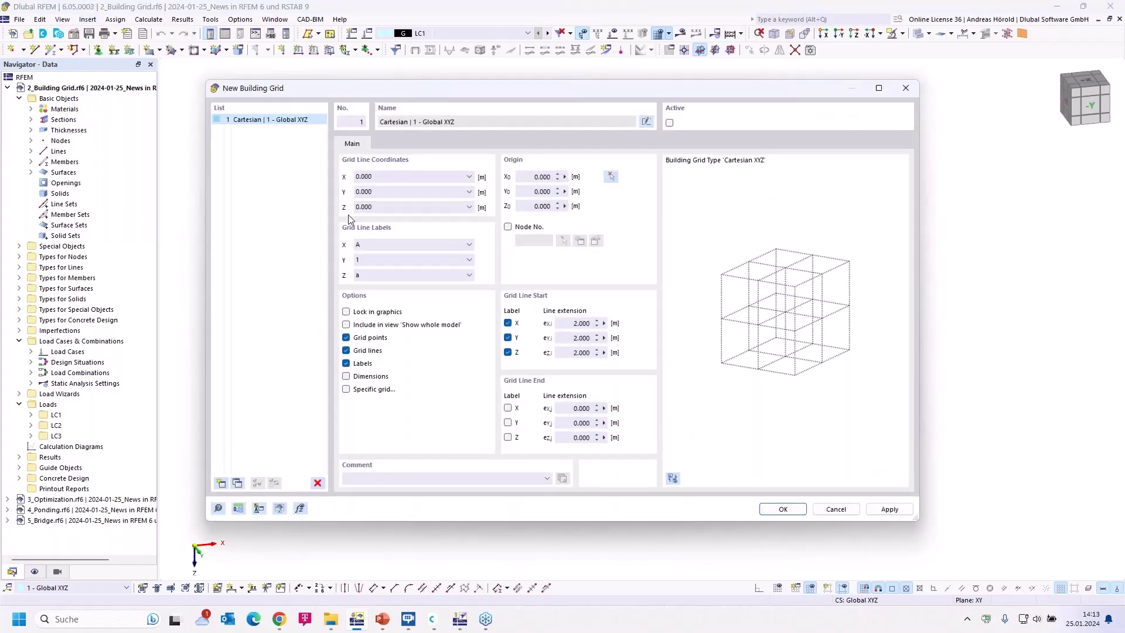
- Define grid lines at X 0/6/10, Y 0/5/8 and Z 0/−3 m, and preview them with the model
left_click(386, 176)
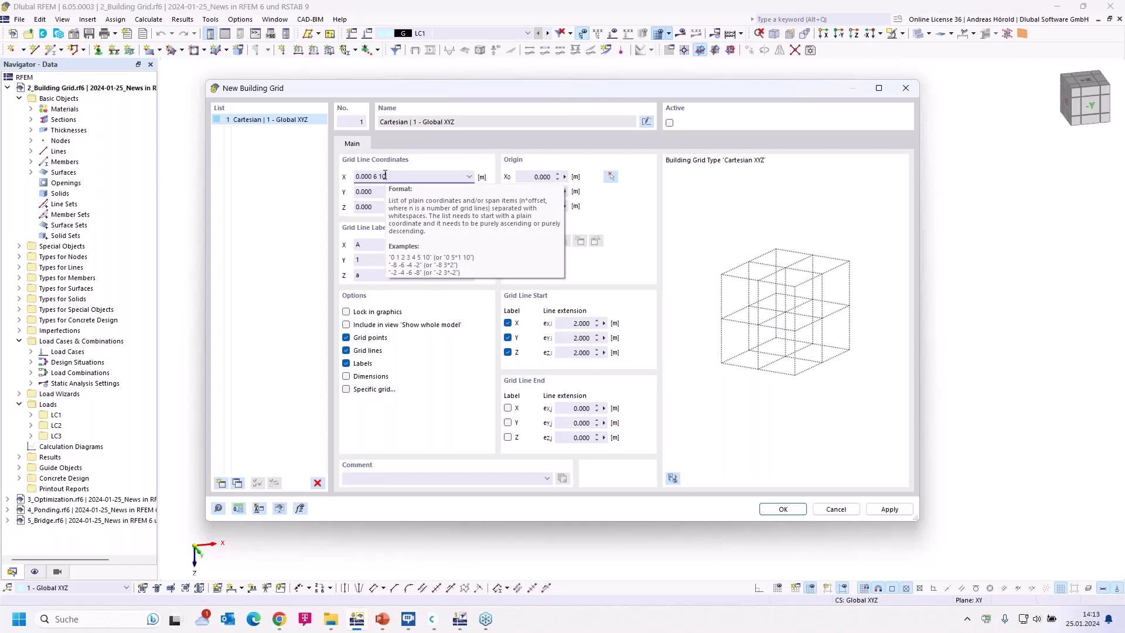
type("6 10")
left_click(404, 191)
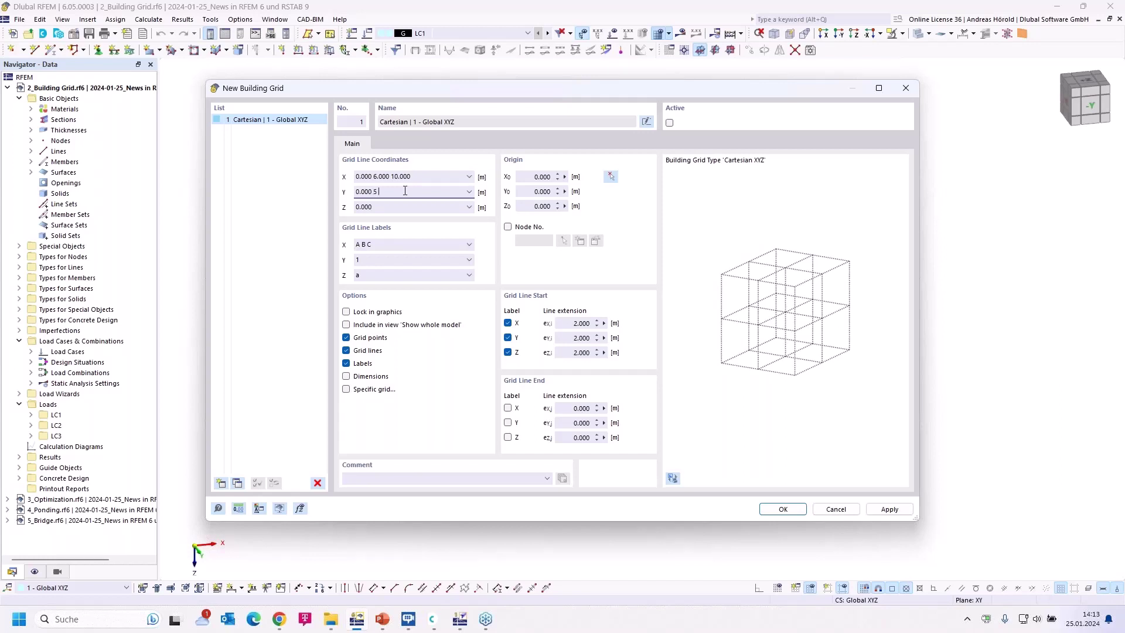
left_click(395, 205)
left_click(397, 242)
left_click(674, 478)
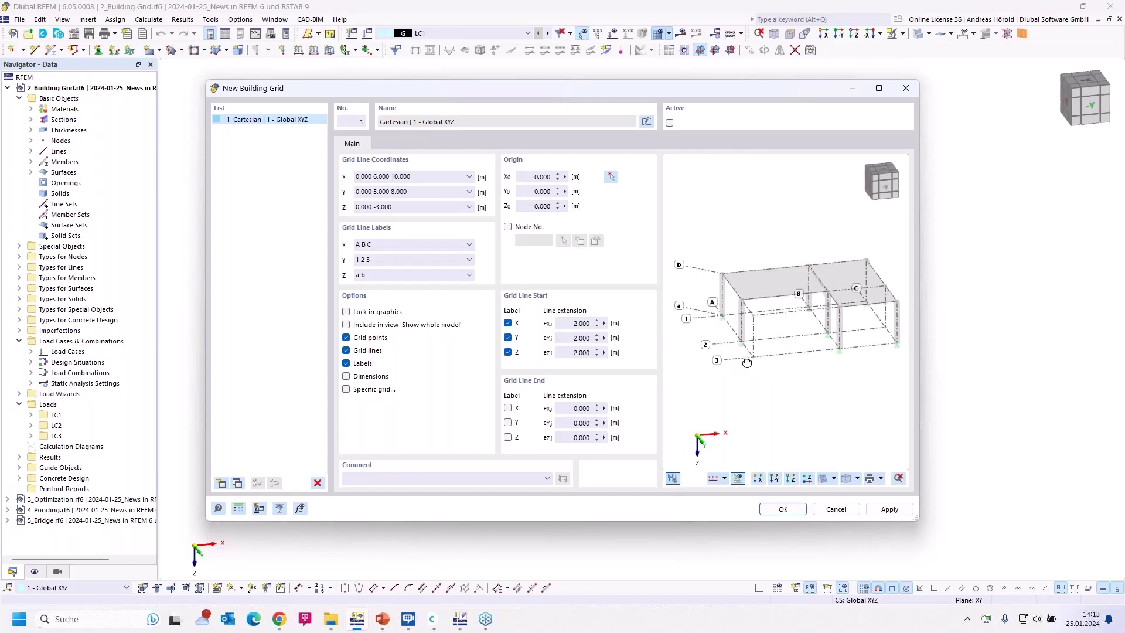
- Review the grid line labels A–C for X, 1–3 for Y and a–b for Z
middle_click_drag(747, 365, 774, 384, "ctrl")
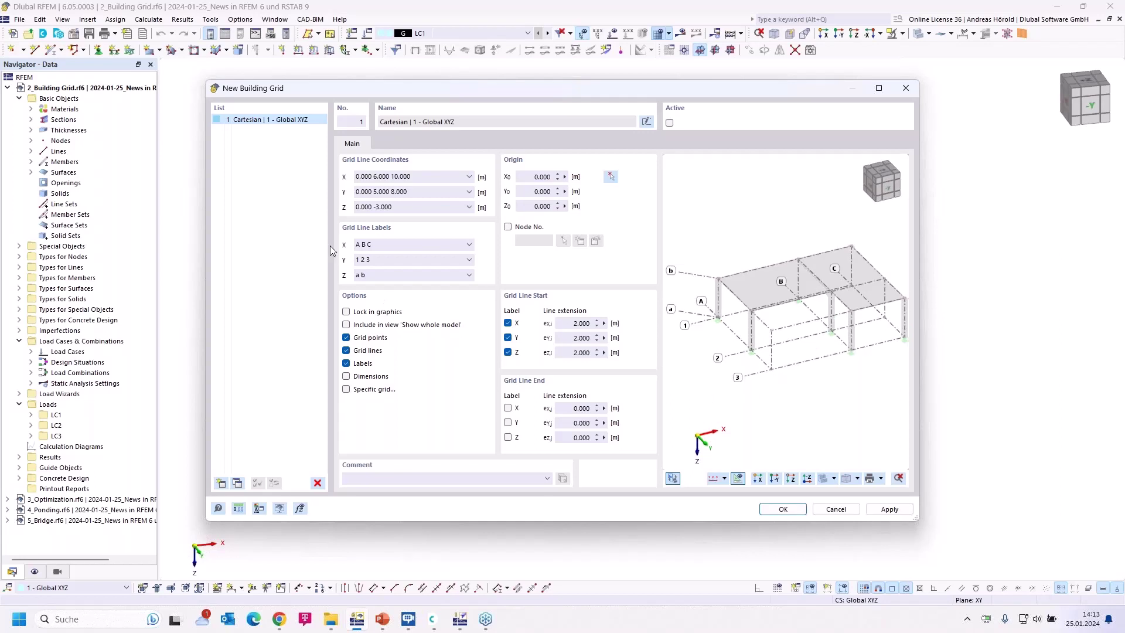
left_click(375, 244)
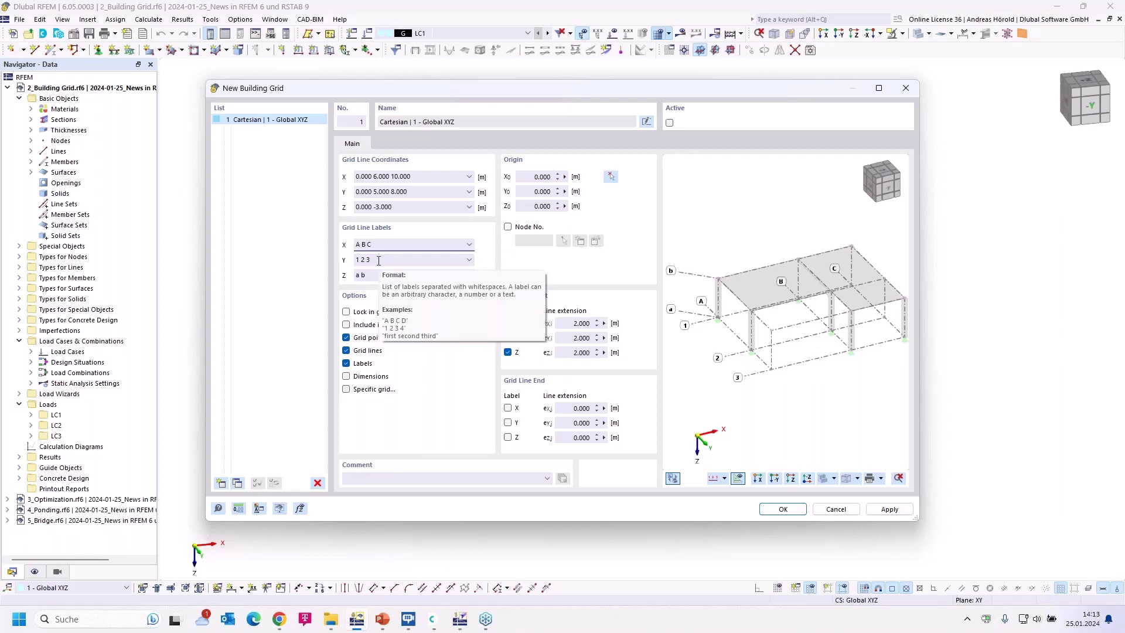
left_click(380, 261)
left_click(385, 275)
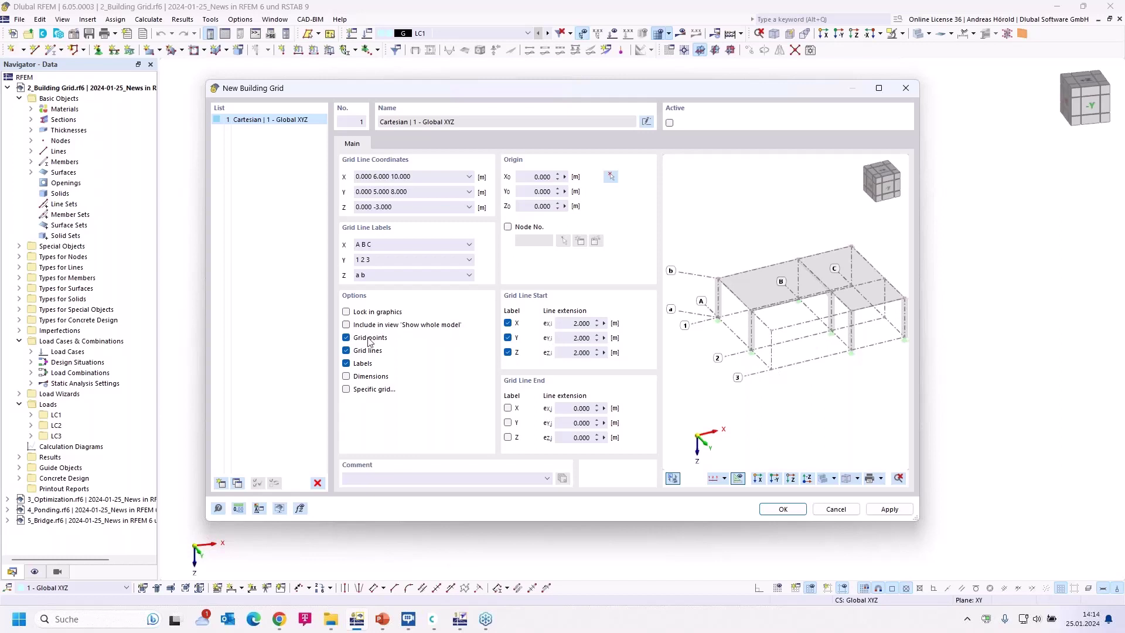
- Toggle grid points, grid lines and labels on and off to compare the preview
left_click(346, 339)
left_click(346, 351)
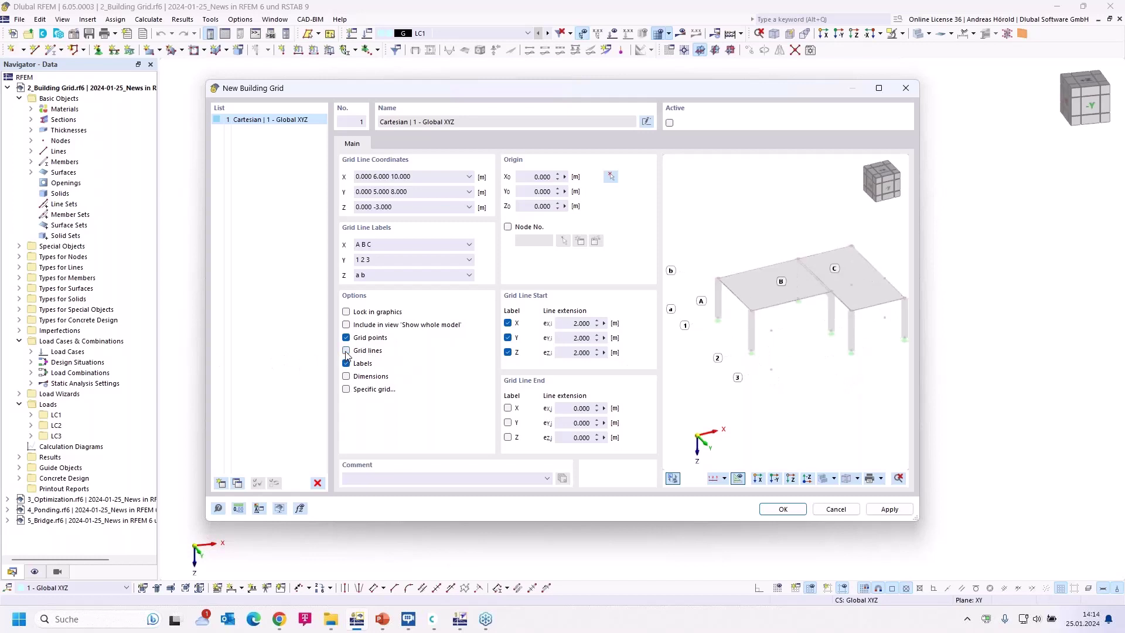
left_click(346, 352)
left_click(346, 351)
left_click(346, 351)
left_click(346, 363)
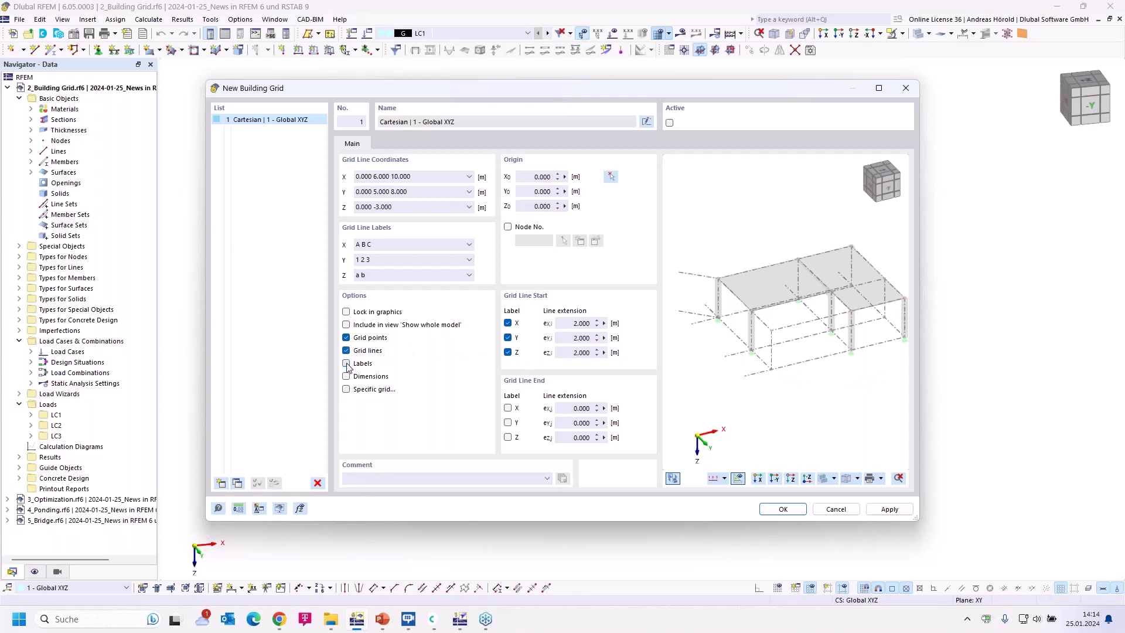
left_click(347, 363)
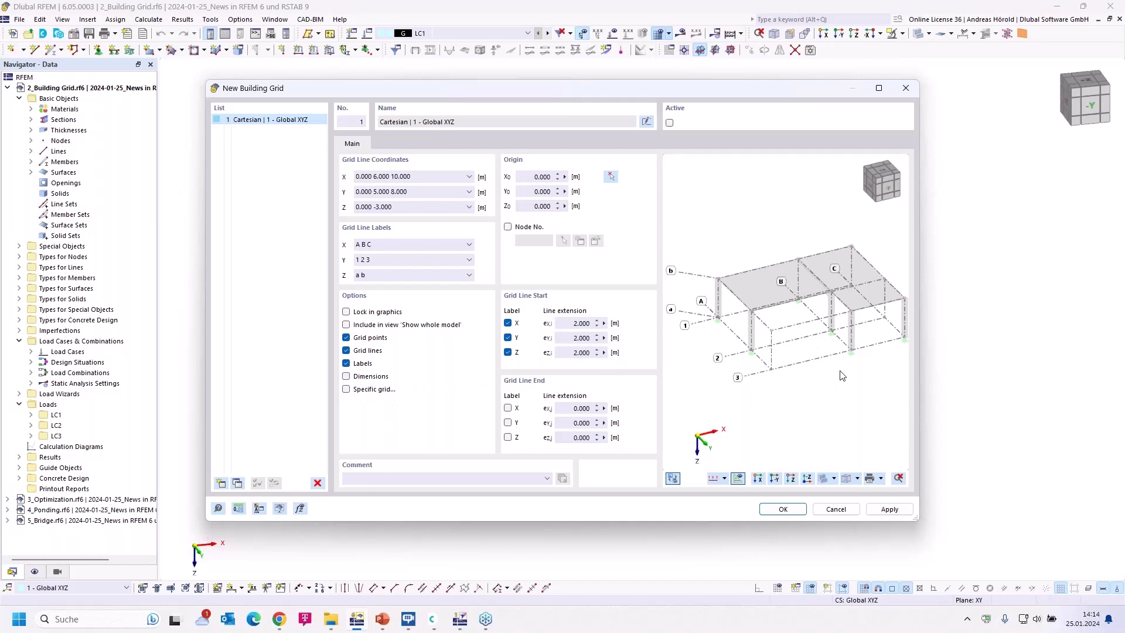
middle_click_drag(829, 378, 801, 393)
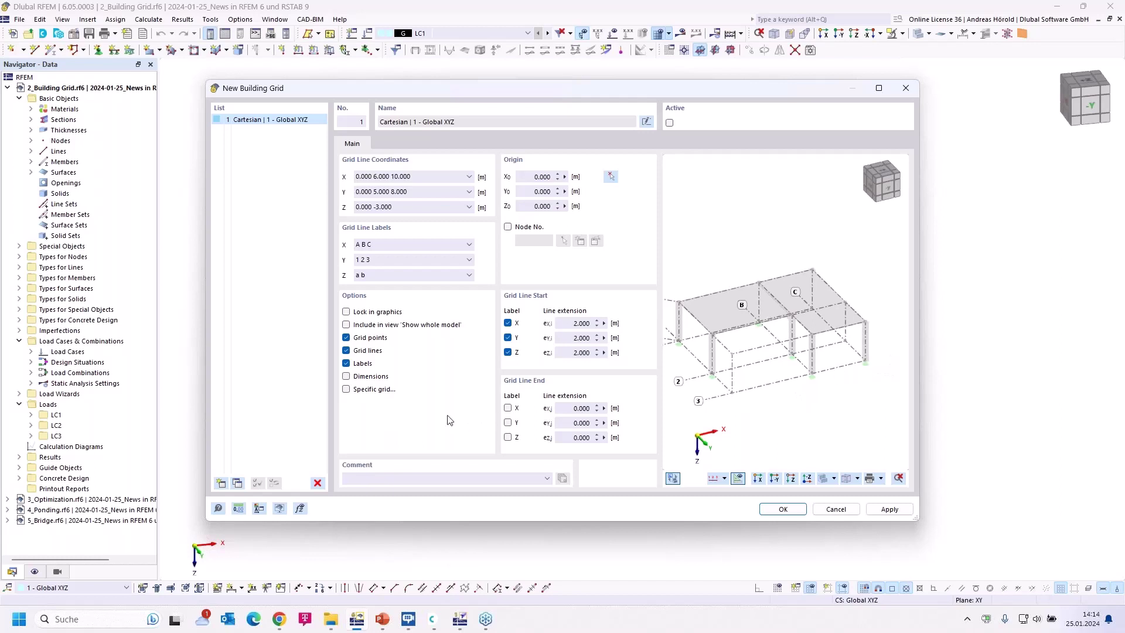
- Label the Y grid line ends too and set X and Y end extensions to 2 m
left_click(509, 423)
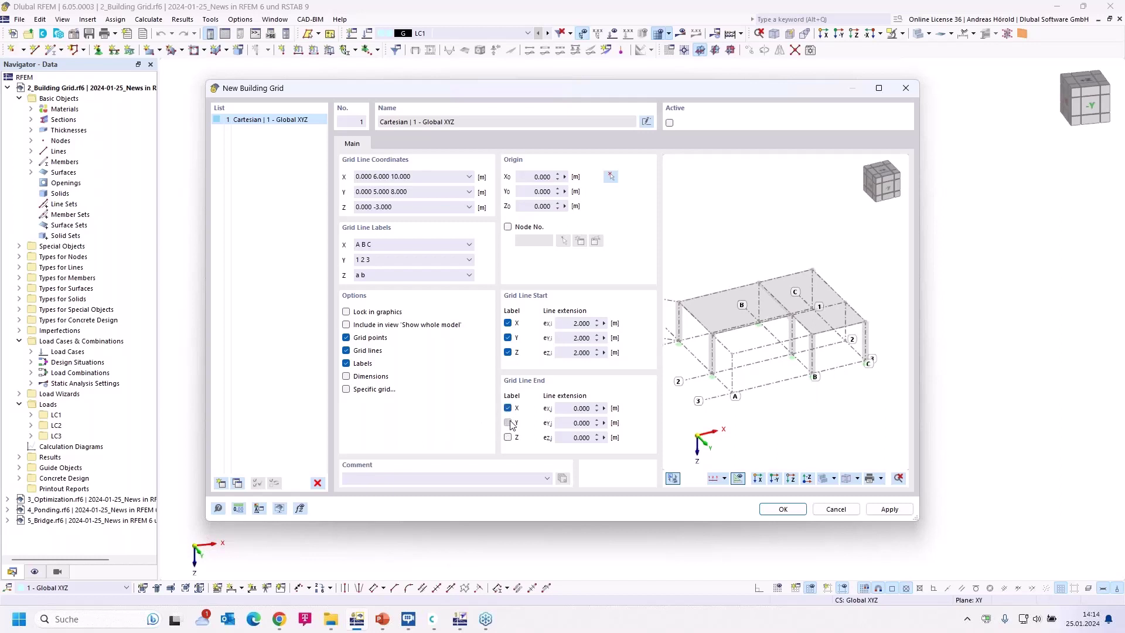
double_click(571, 408)
type("2")
double_click(569, 423)
type("2")
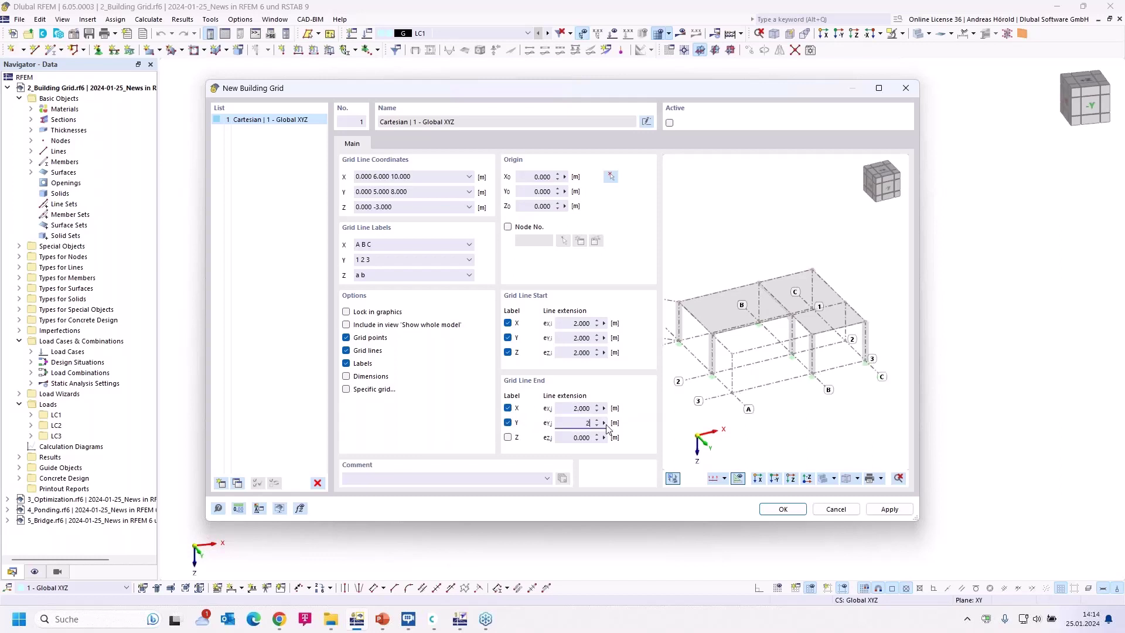
left_click(572, 408)
middle_click_drag(871, 408, 851, 380, "ctrl")
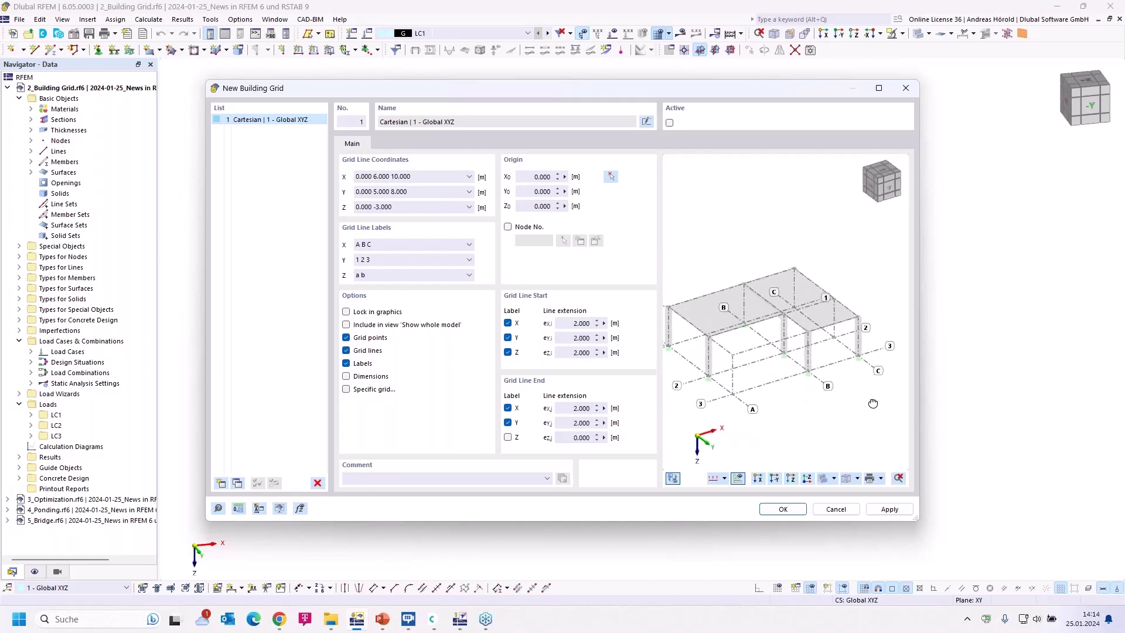
- Create the building grid in the model, orbit around it, then return to the slideshow
left_click(782, 509)
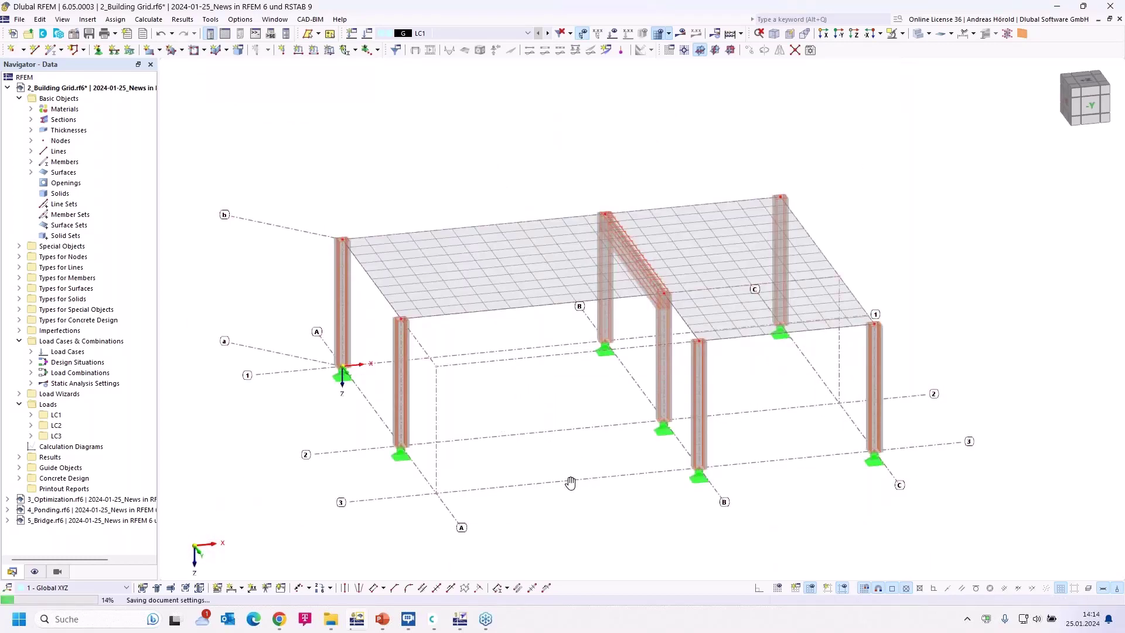
middle_click_drag(570, 483, 516, 435, "ctrl")
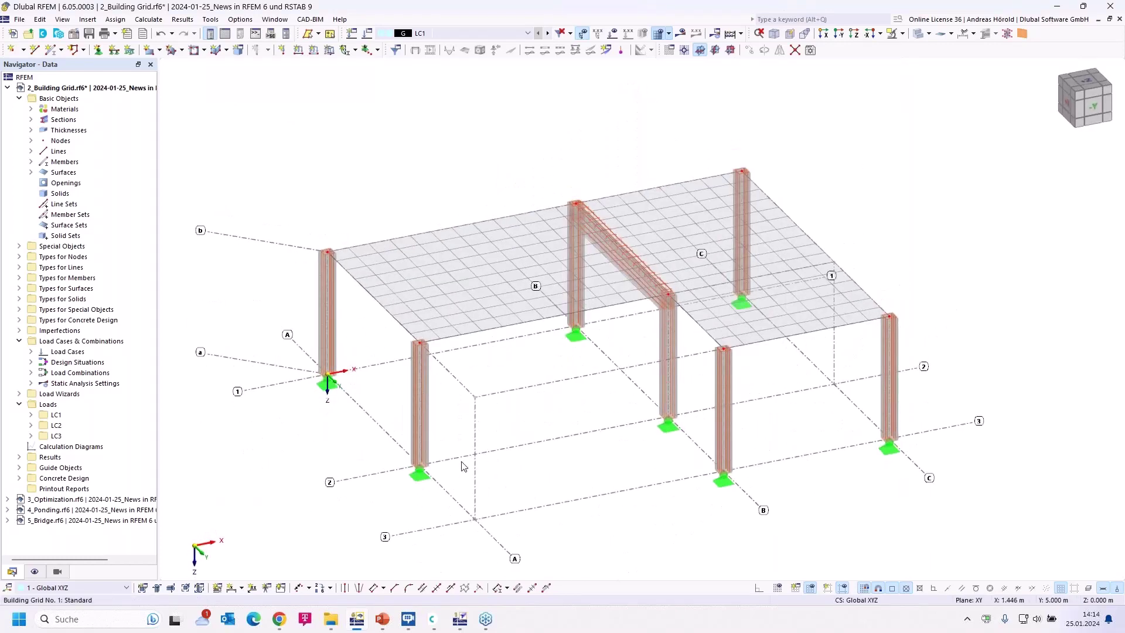
mouse_move(381, 620)
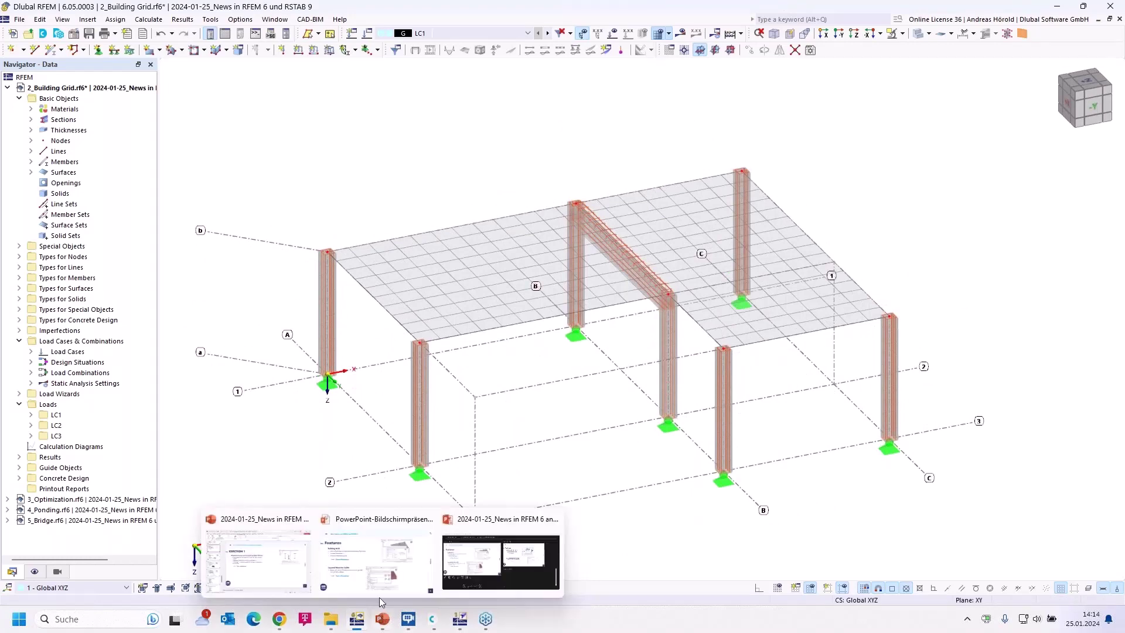
left_click(379, 595)
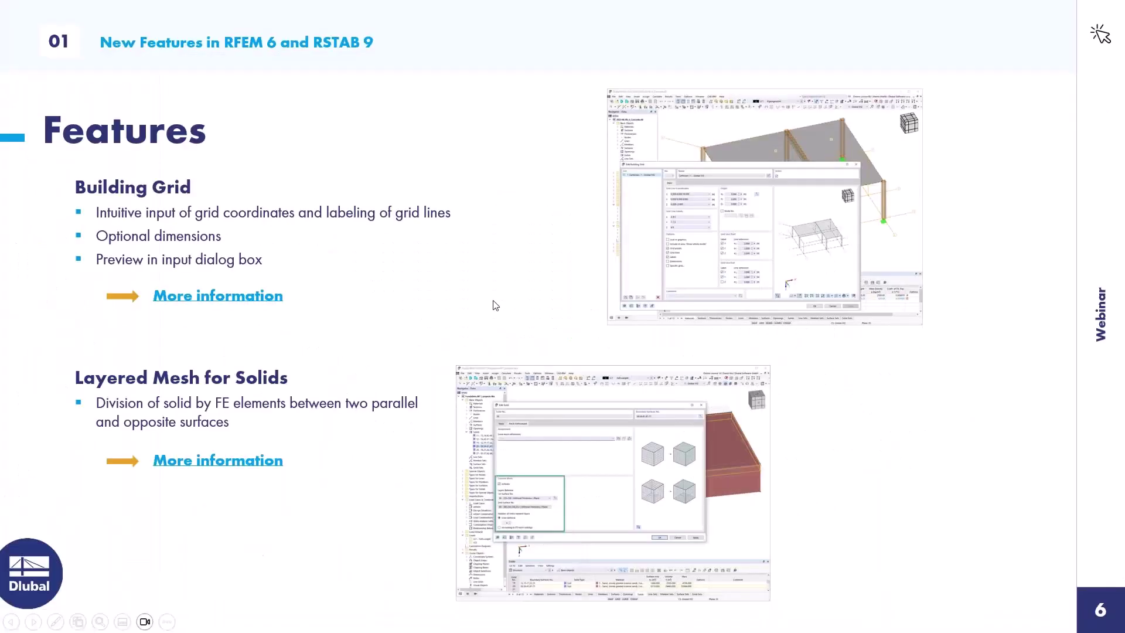
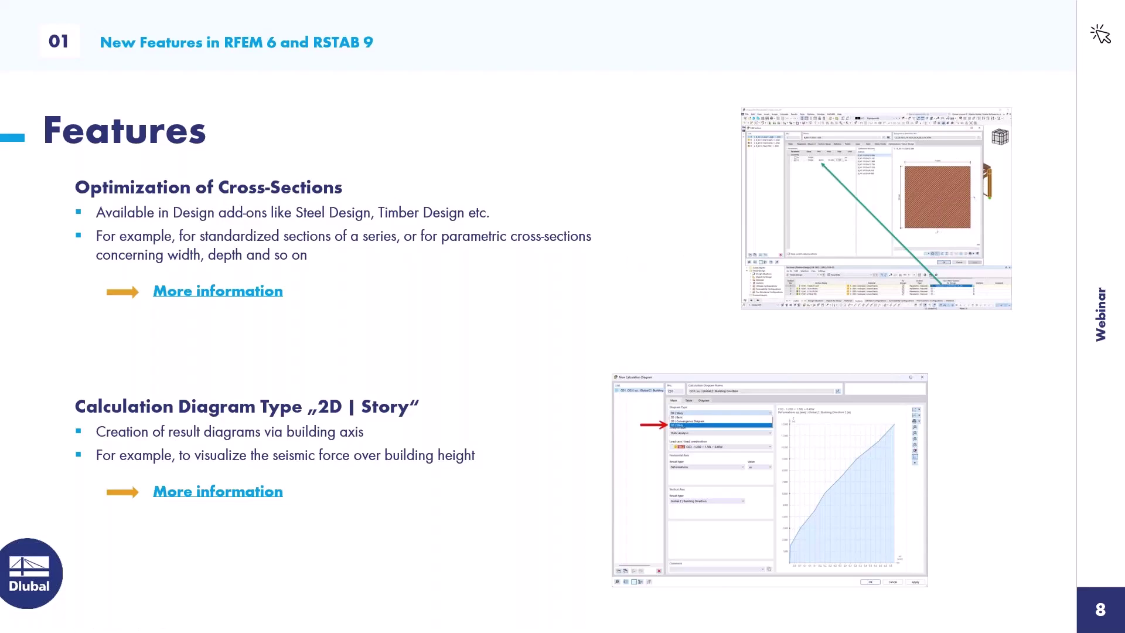
- Leave the slideshow on the Features slide and return to the RFEM model window
key("alt+Tab")
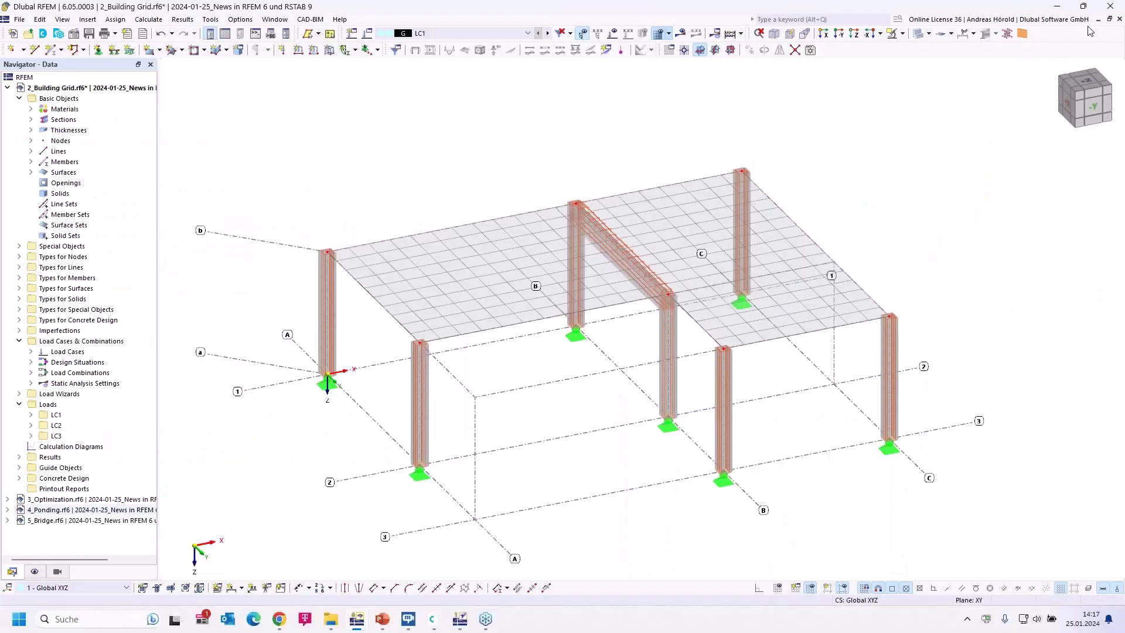
- Open the 3_Optimization.rf6 timber roof model and show its data tables
double_click(67, 503)
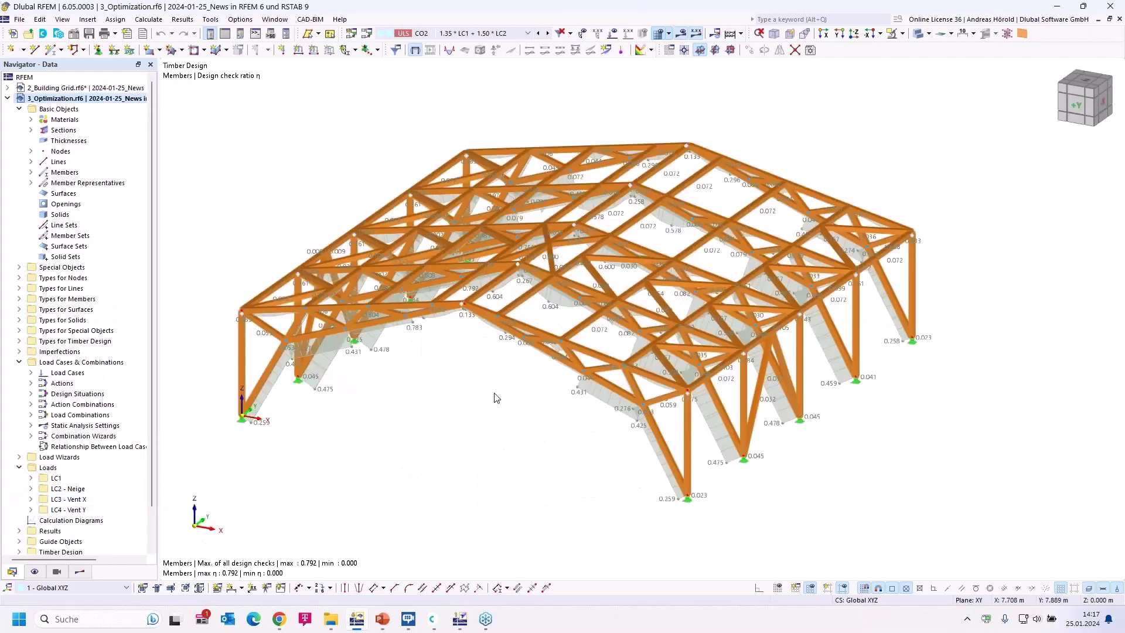
left_click(225, 34)
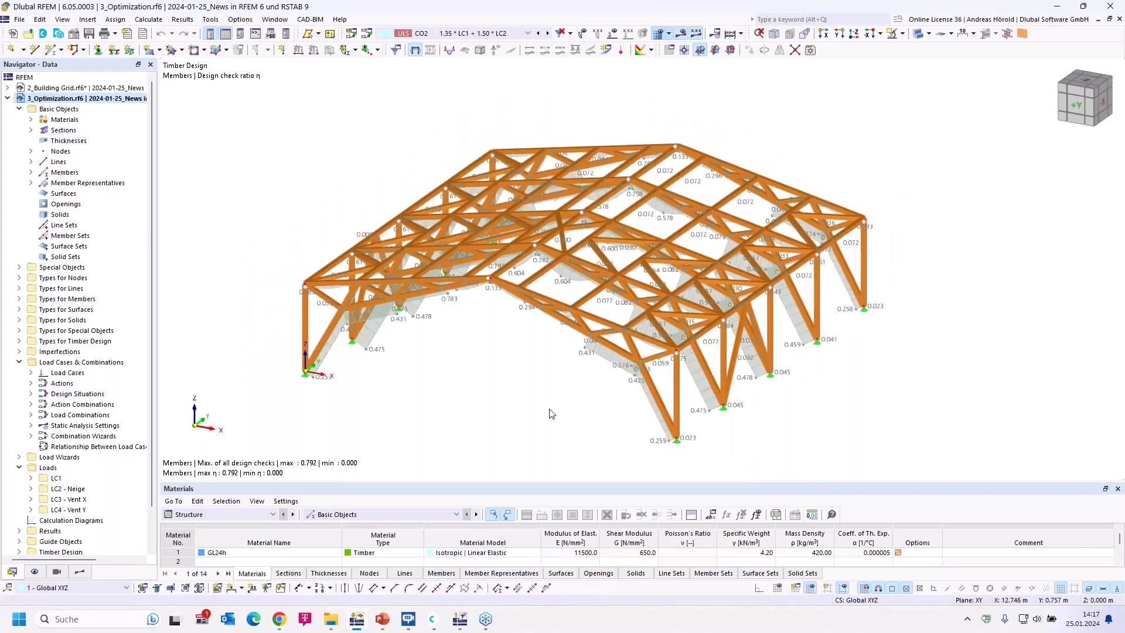
middle_click_drag(551, 413, 584, 382)
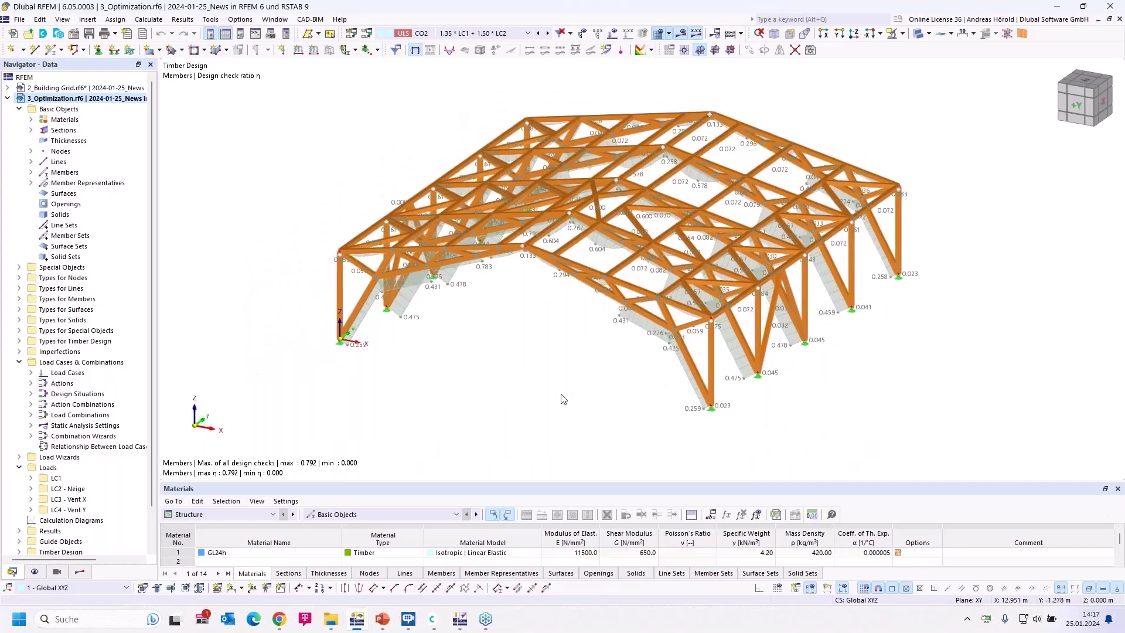
- Enlarge the table area and show Timber Design Input Data with design situations DS1–DS4
left_click(227, 514)
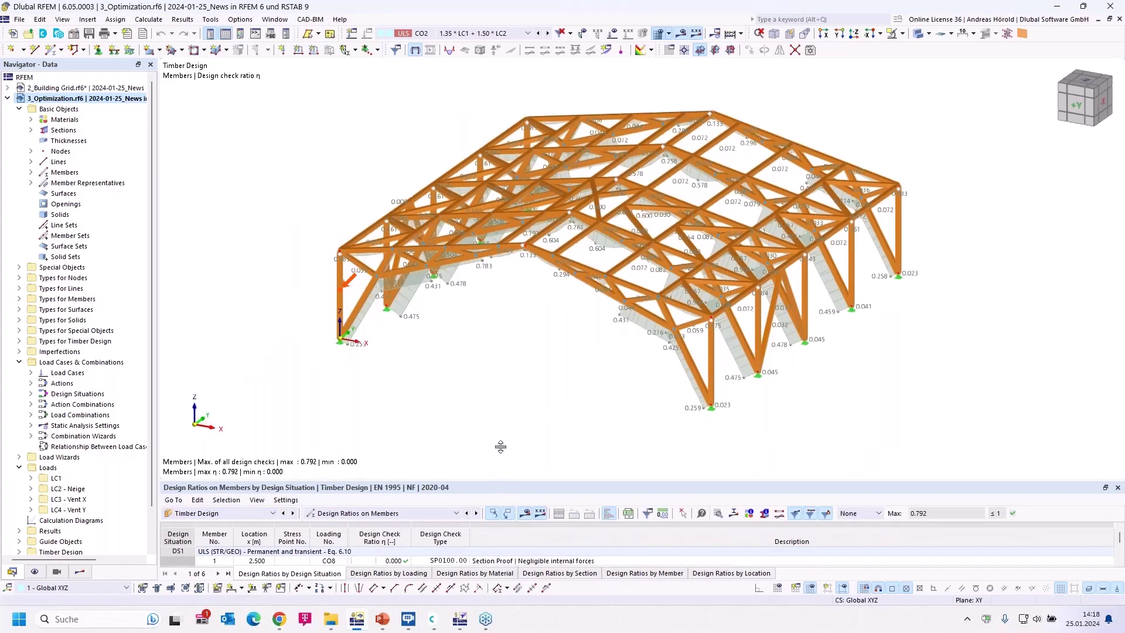
left_click_drag(501, 480, 499, 368)
scroll(514, 486, "down", 10)
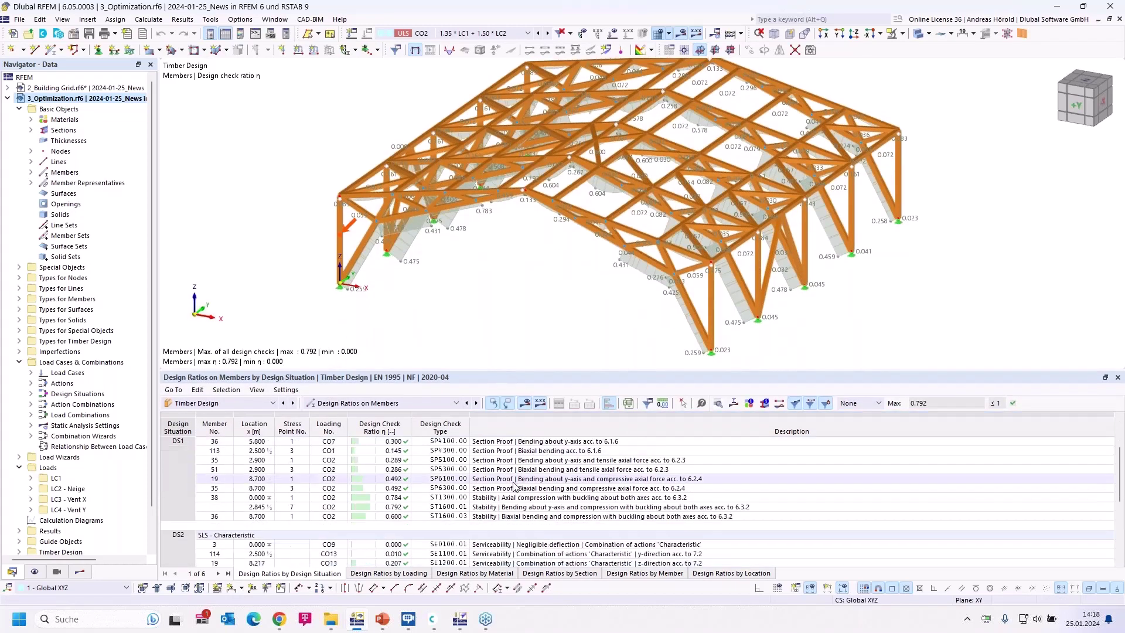
scroll(514, 485, "up", 10)
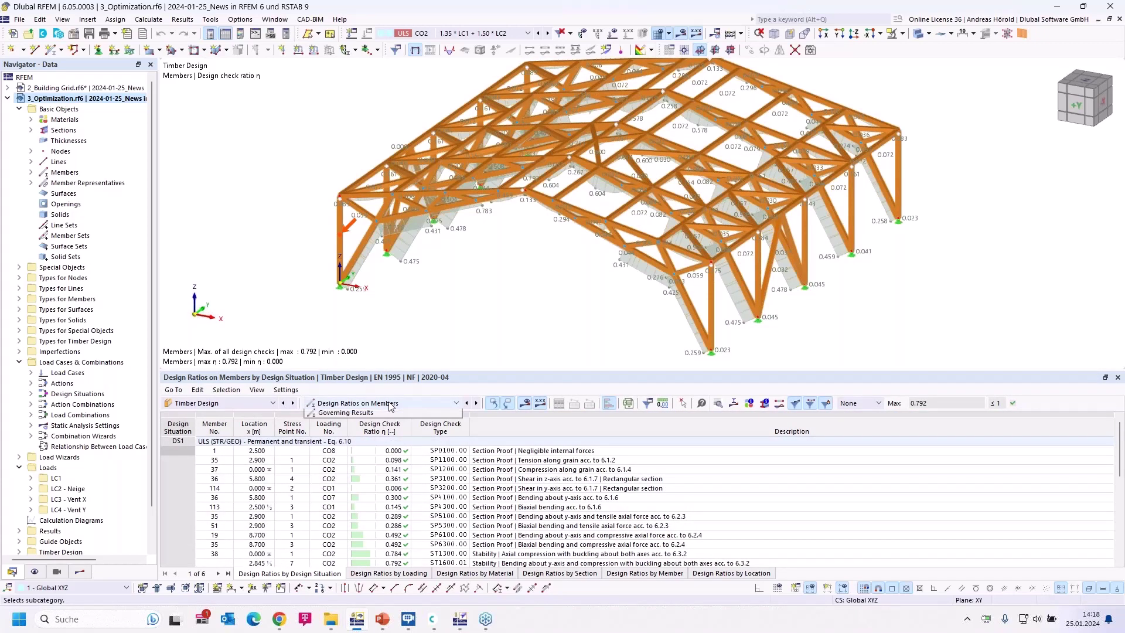
left_click(387, 404)
left_click(385, 414)
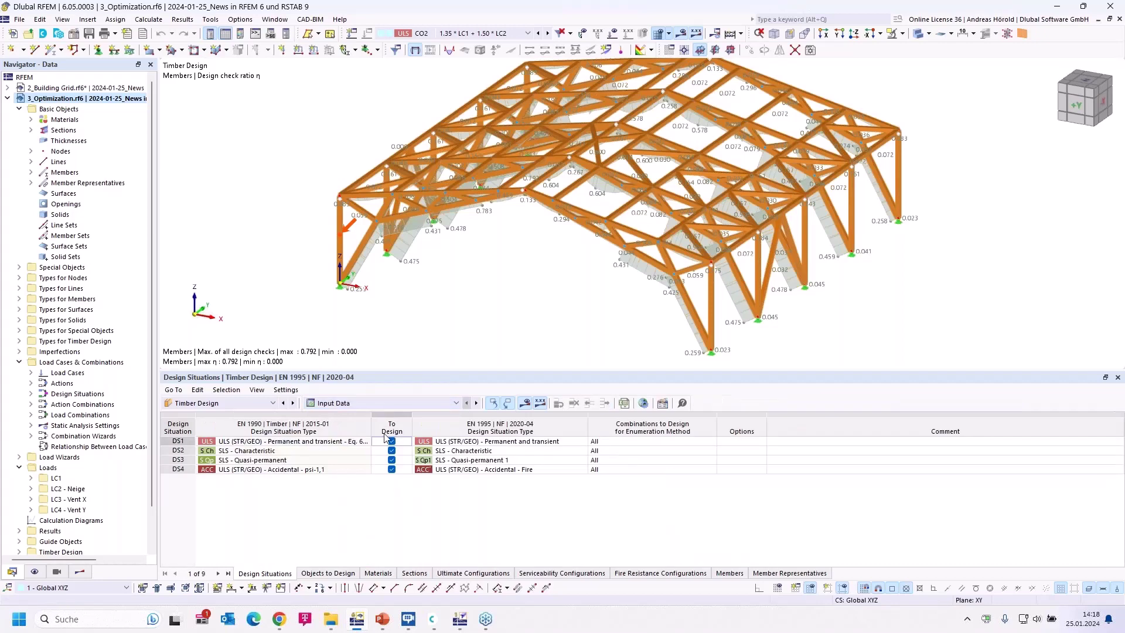
- List the timber design sections and open section 2's (R_M1 180/200, ratio 0.604) alternative section choices
left_click(415, 574)
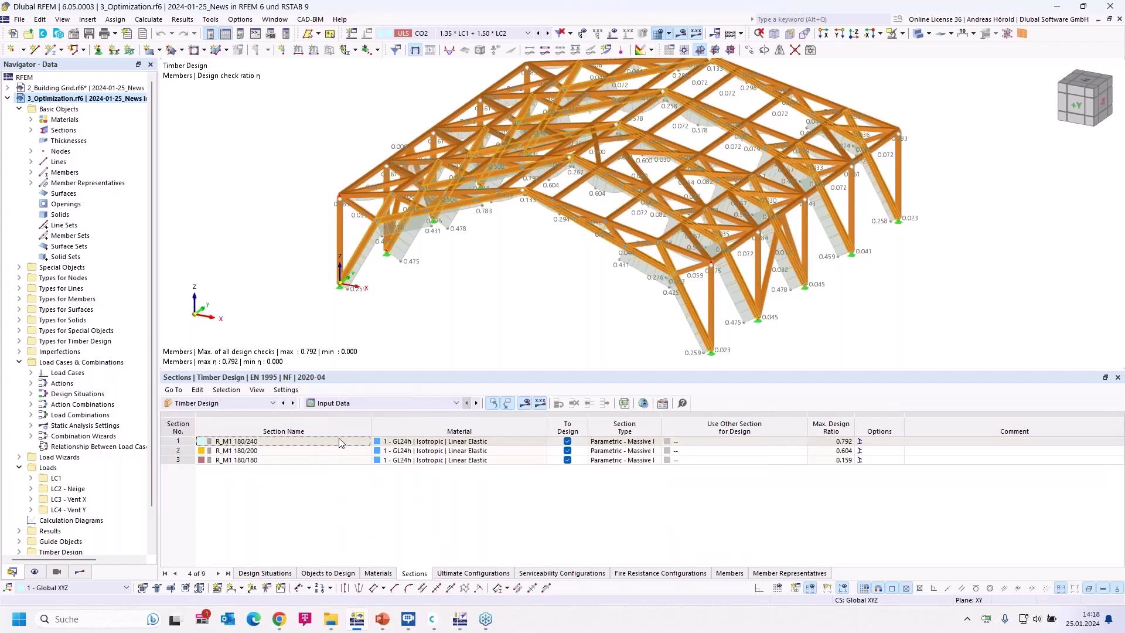
left_click(363, 442)
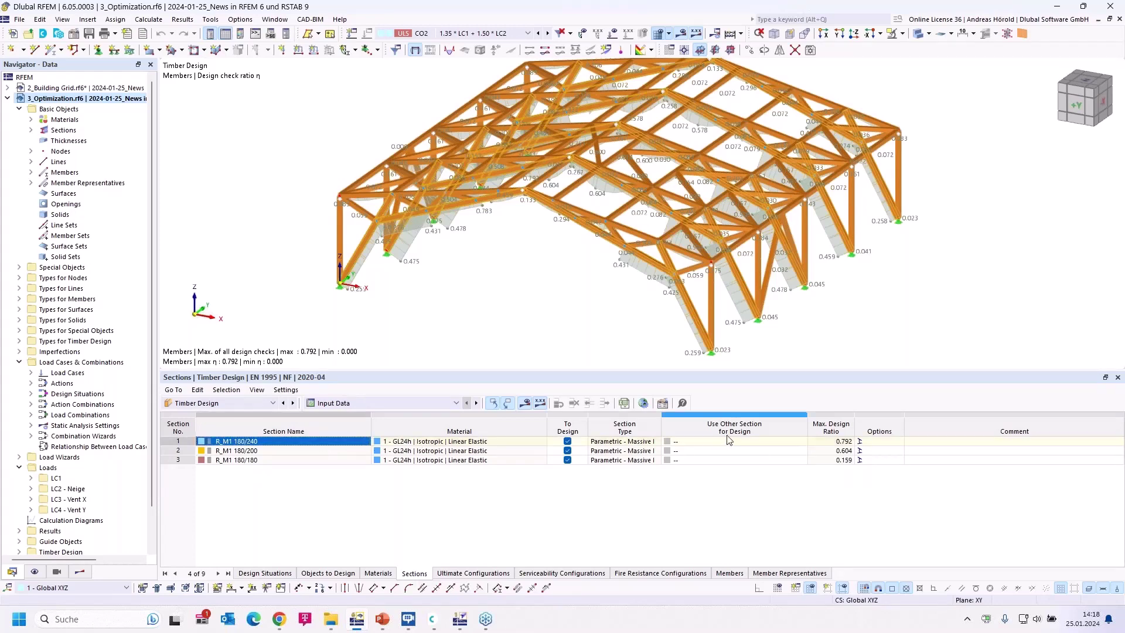
left_click(830, 451)
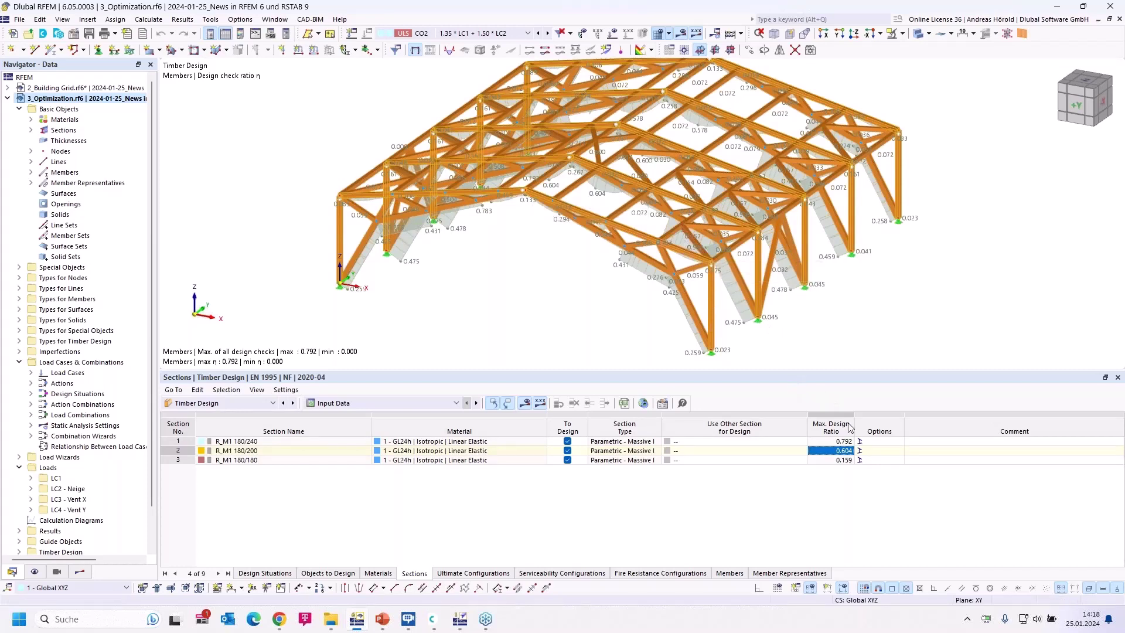
left_click(759, 451)
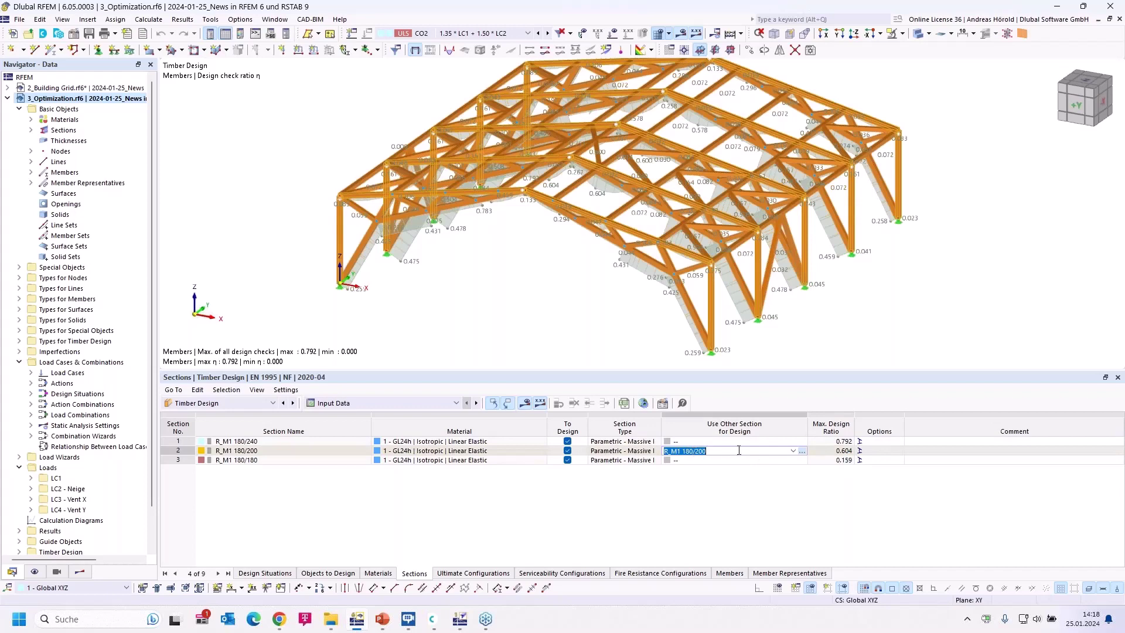
left_click(794, 452)
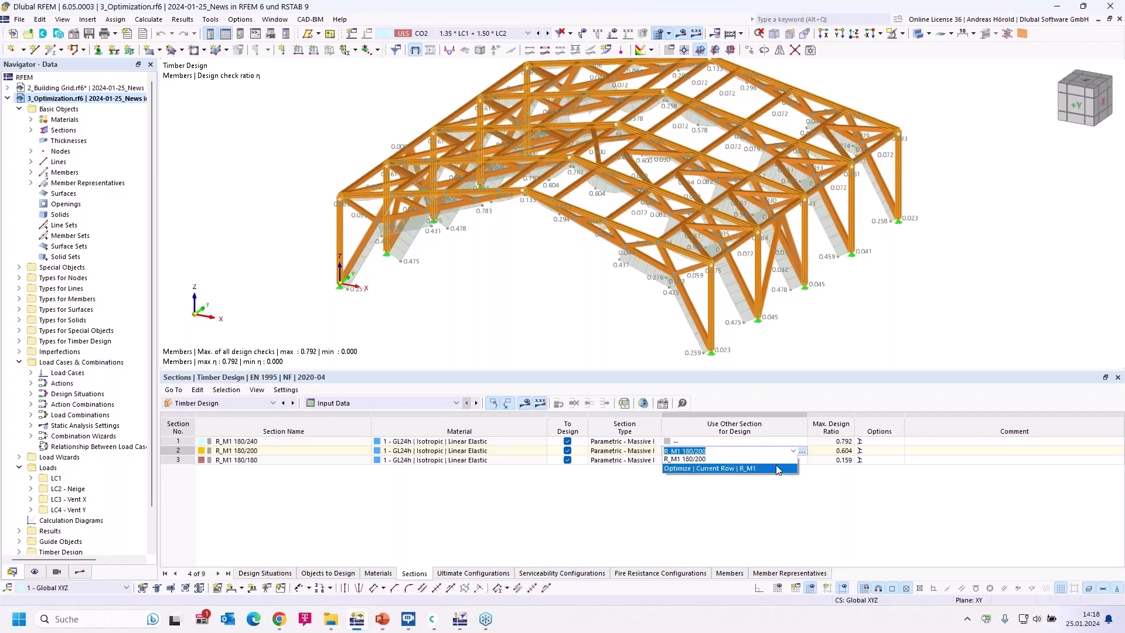
- Optimize section 2's width b from 100 to 180 mm in 10 mm steps
left_click(708, 469)
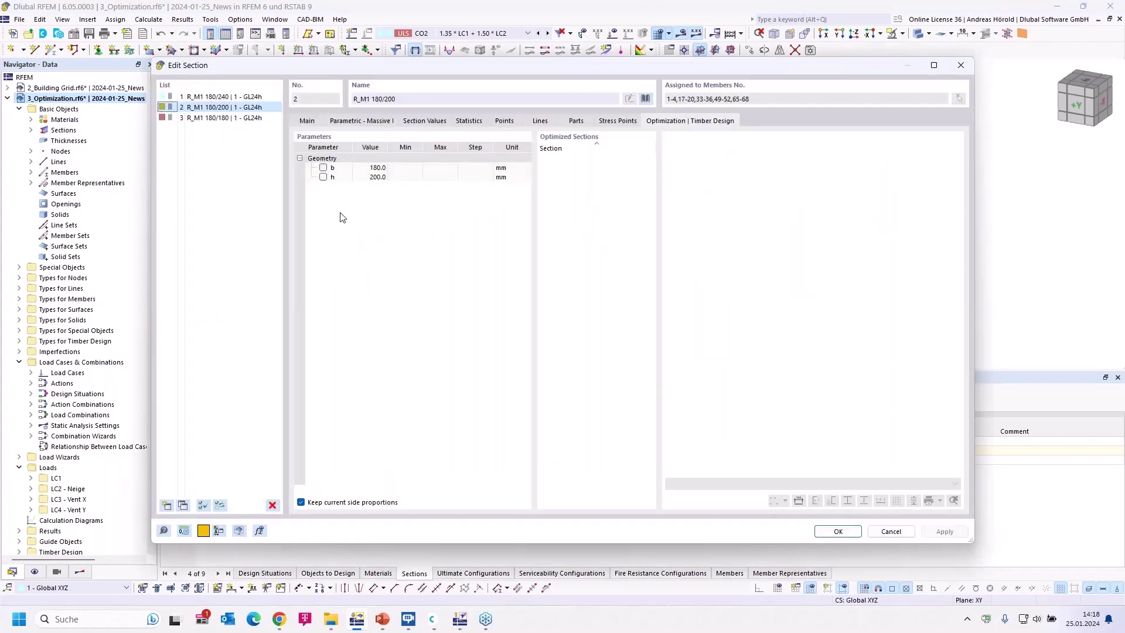
left_click(322, 168)
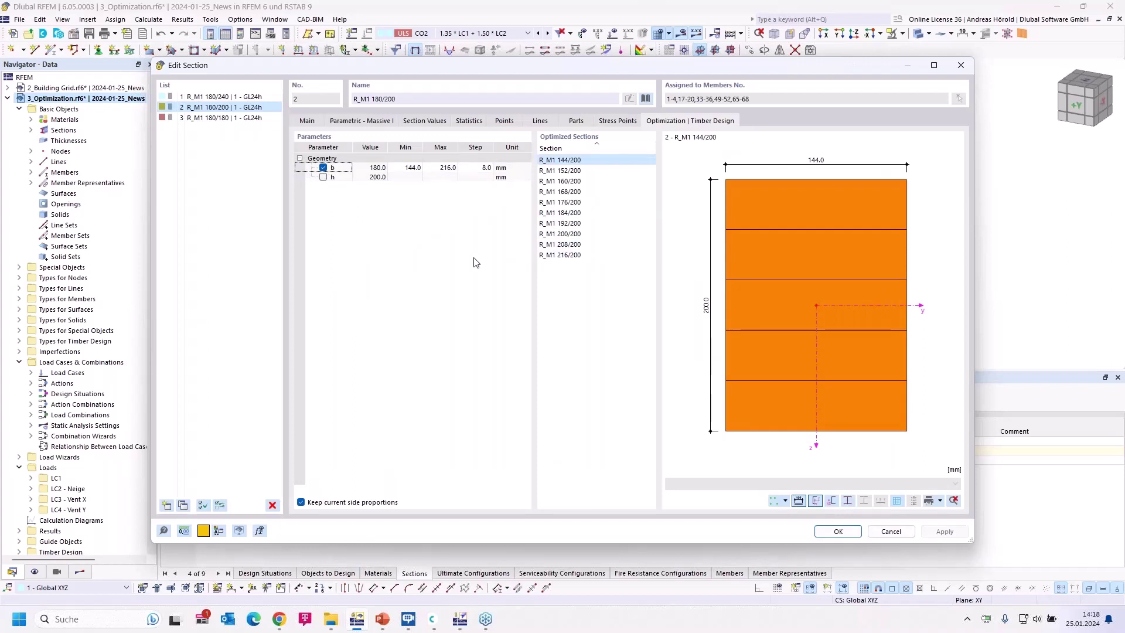
left_click(413, 170)
left_click(413, 170)
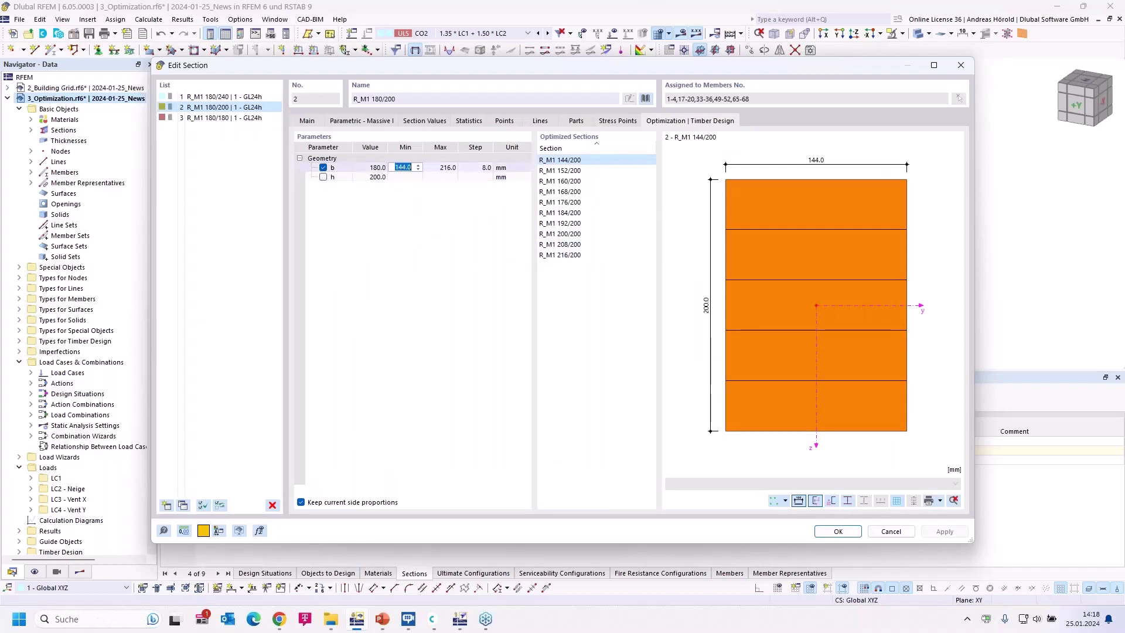
type("1")
left_click(444, 168)
type("1")
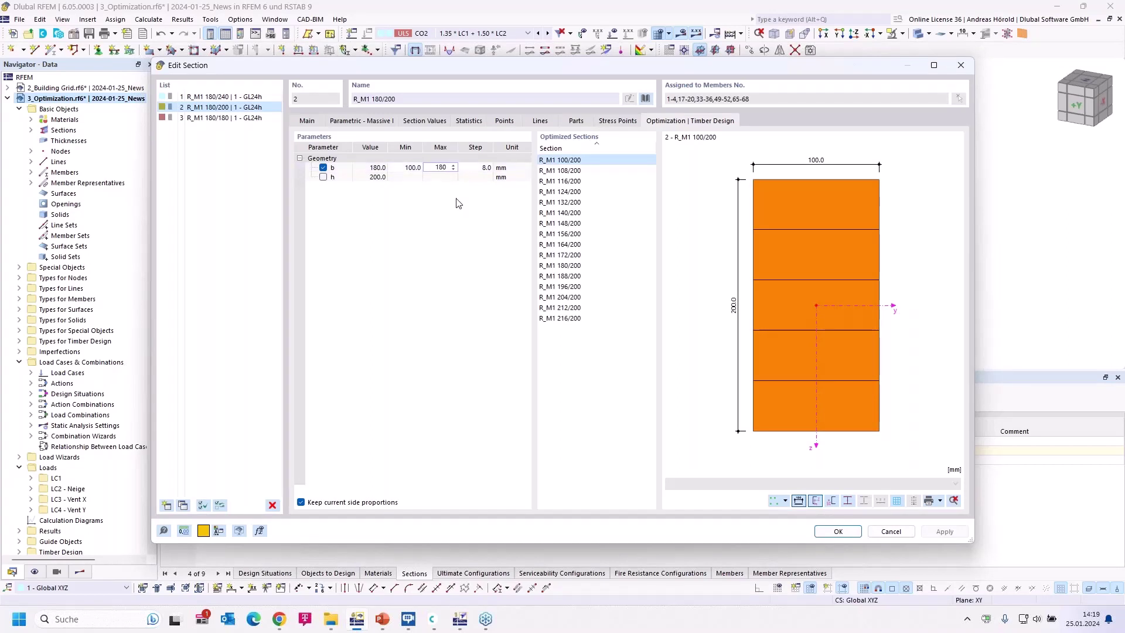
left_click(479, 168)
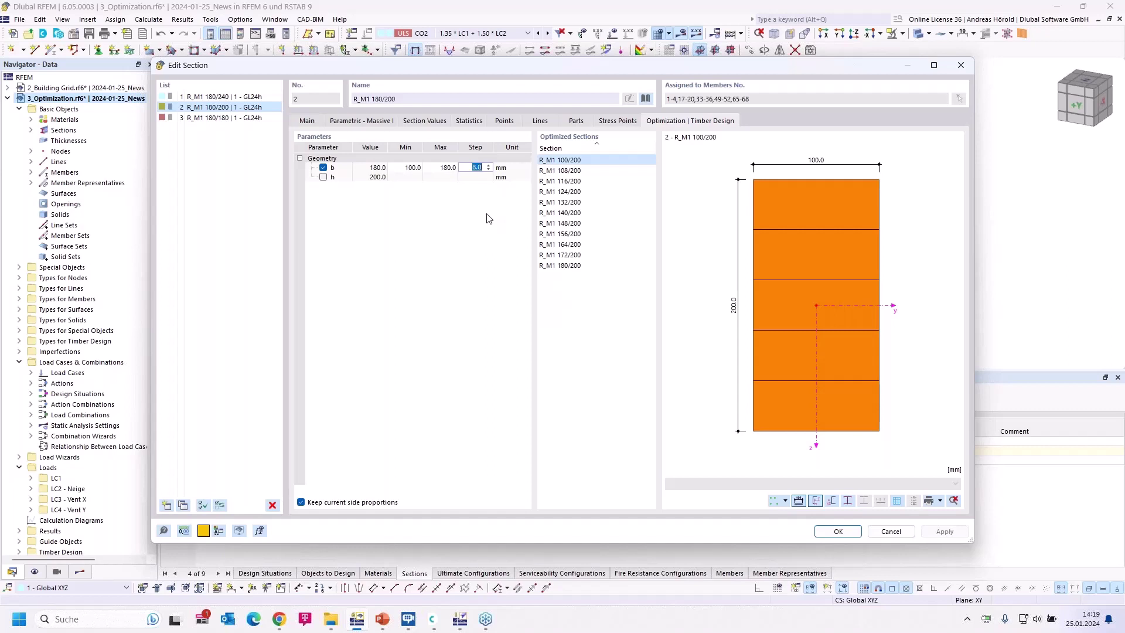
key("Return")
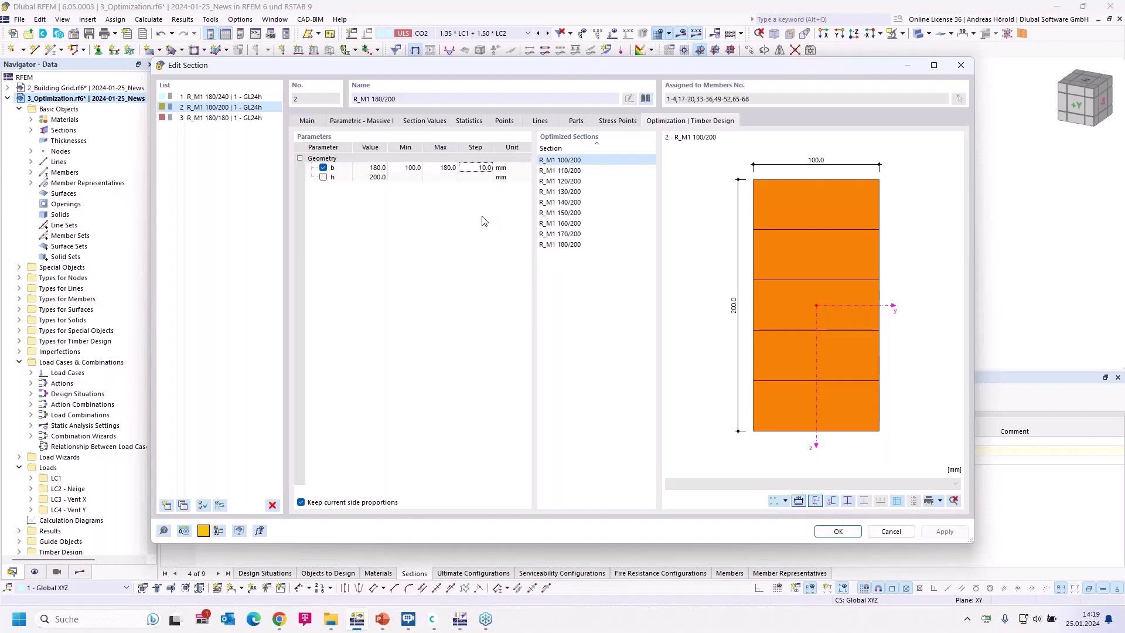
- Preview the optimized candidates R_M1 110/200, 130/200 and 150/200
left_click(574, 171)
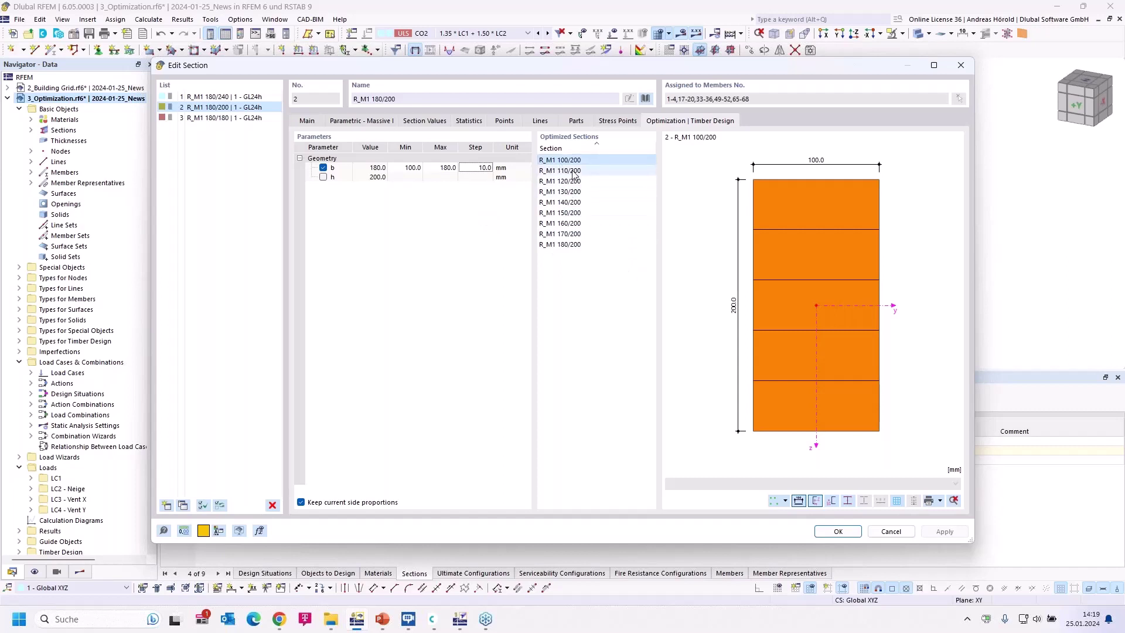
left_click(576, 192)
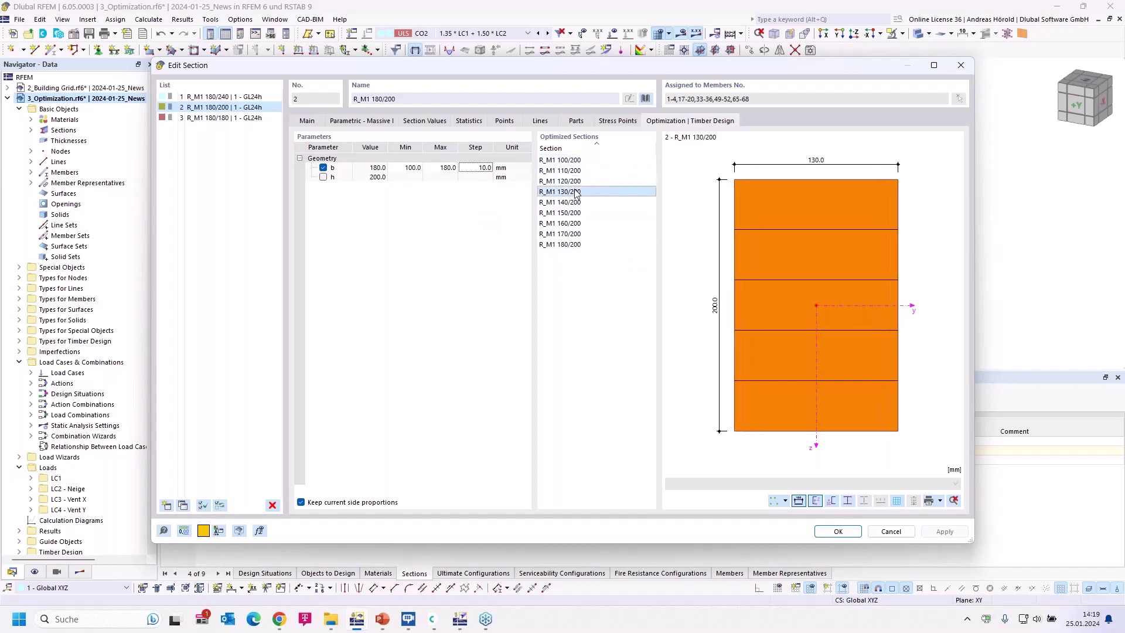
left_click(577, 203)
left_click(575, 214)
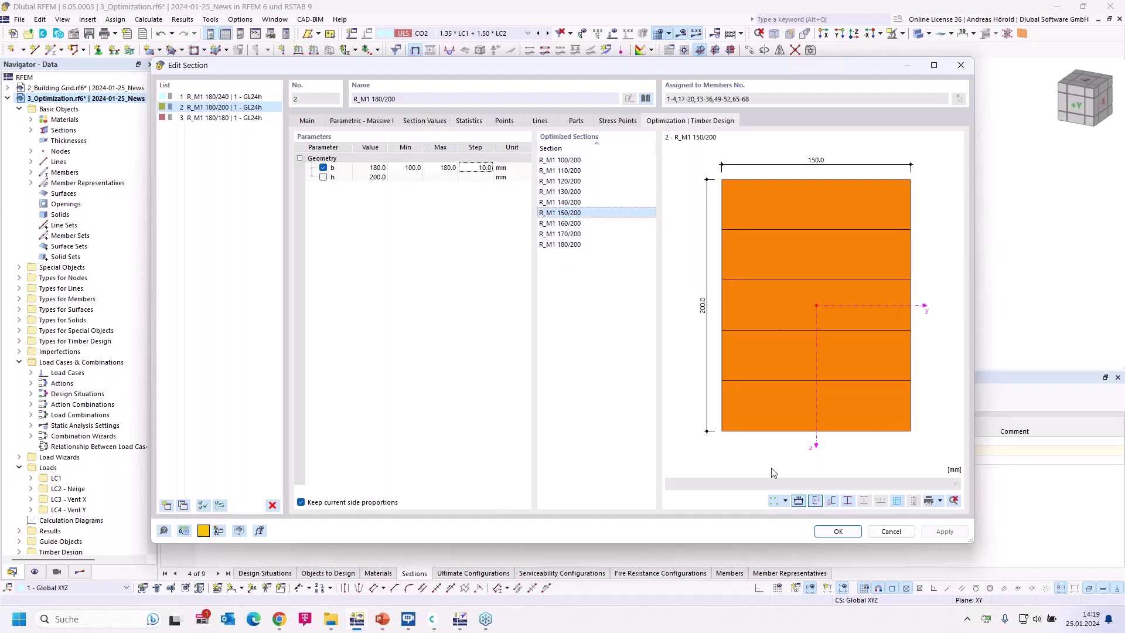
- Accept the optimization settings and calculate all results
left_click(838, 531)
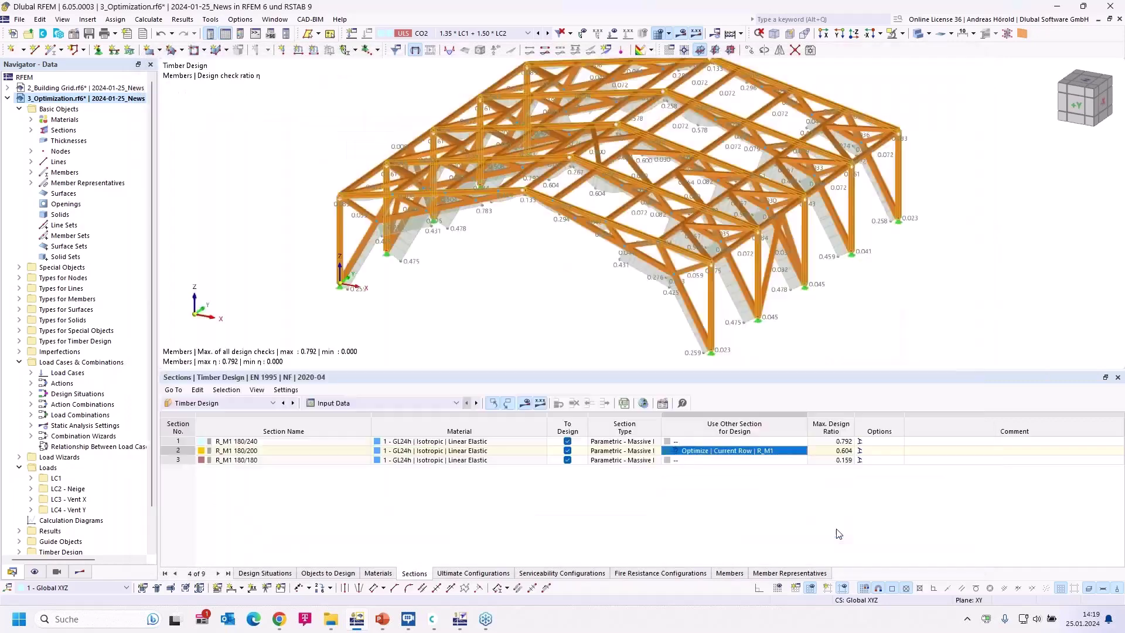
left_click(743, 38)
left_click(751, 70)
- Switch the table back to section Input Data and select section 2's proposed R_M1 110/200
left_click(388, 403)
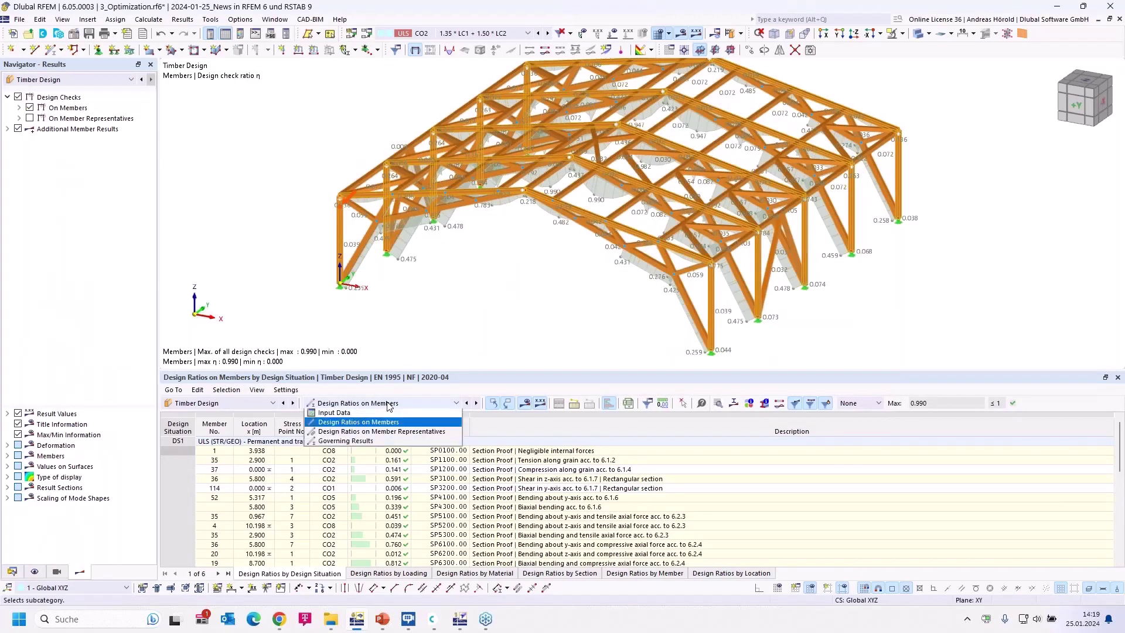
left_click(382, 415)
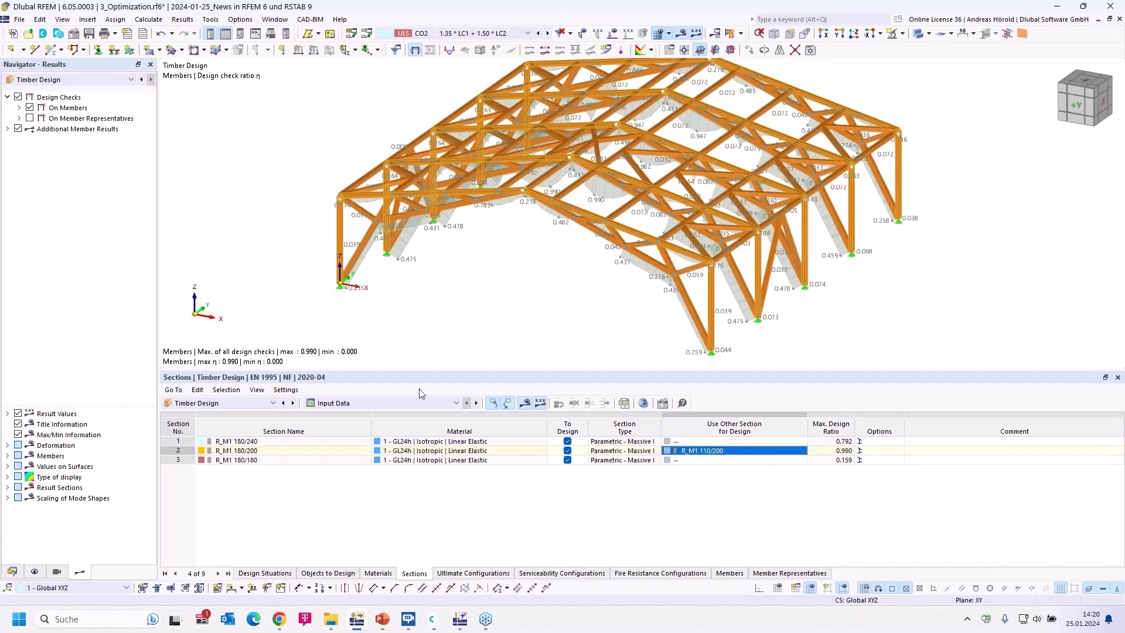
left_click(243, 451)
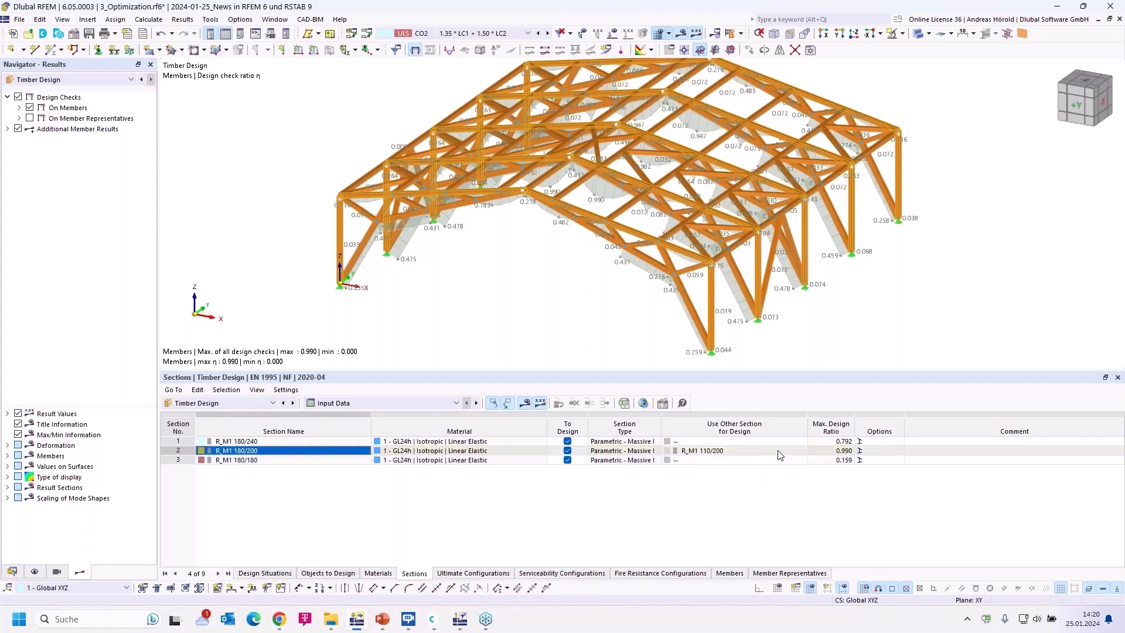
left_click(748, 449)
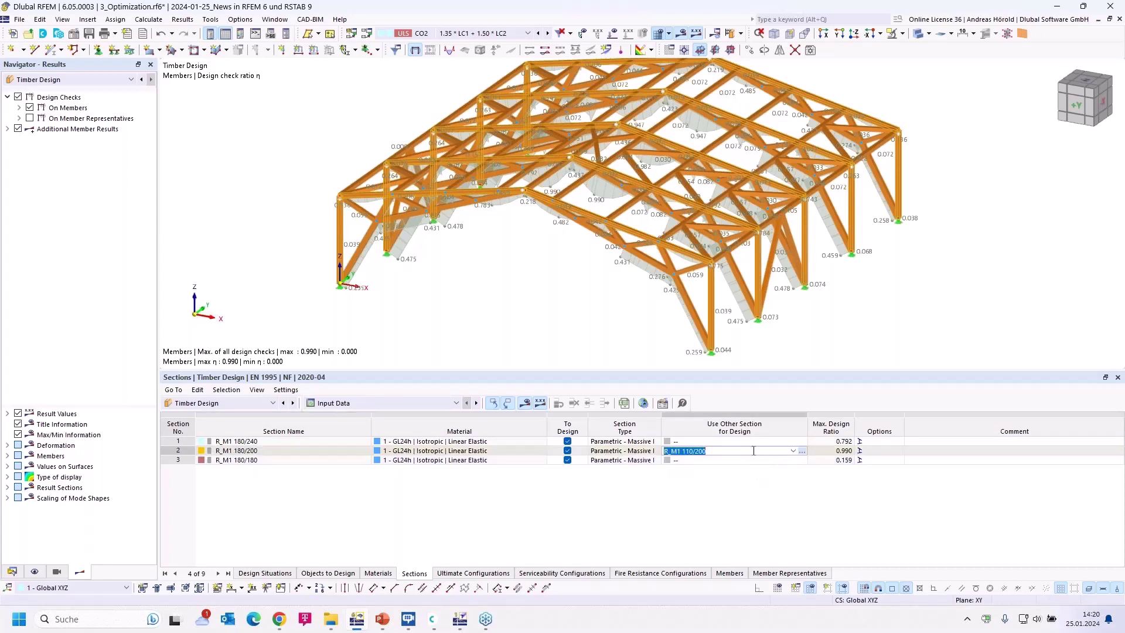
- Apply the optimized R_M1 110/200 to section 2 in the model and recalculate, giving ratio 0.965
right_click(754, 451)
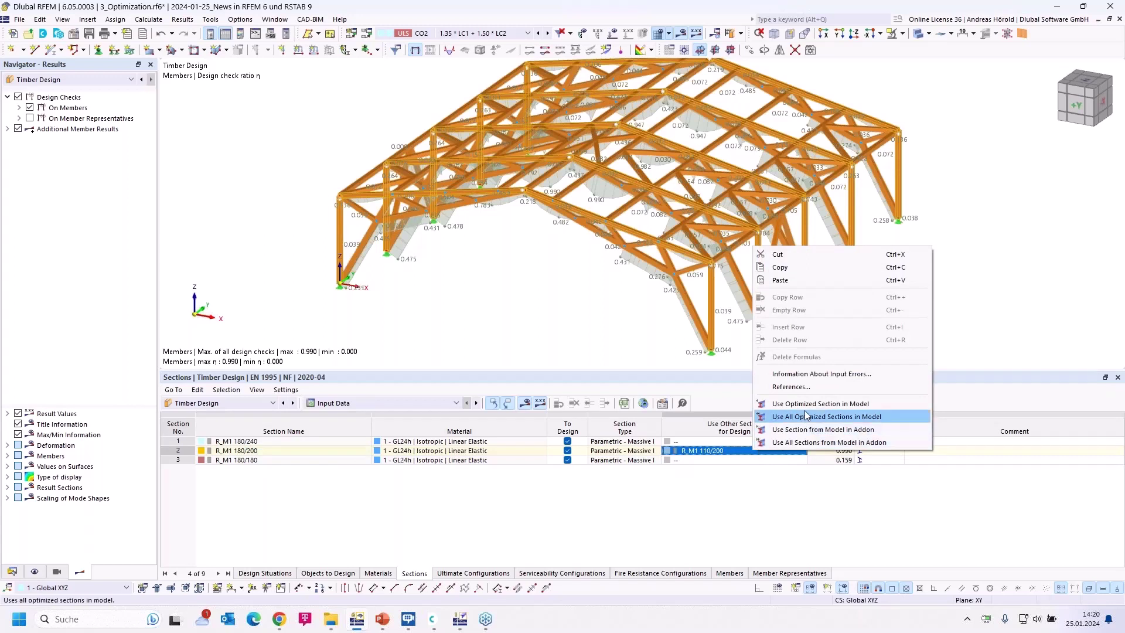
left_click(850, 404)
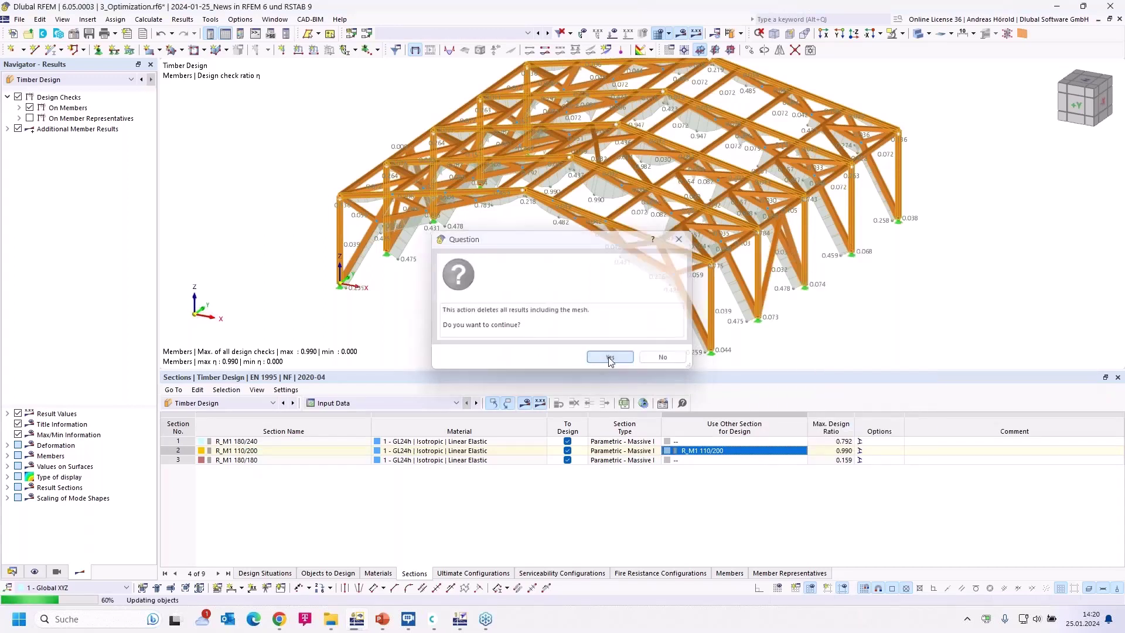
left_click(608, 358)
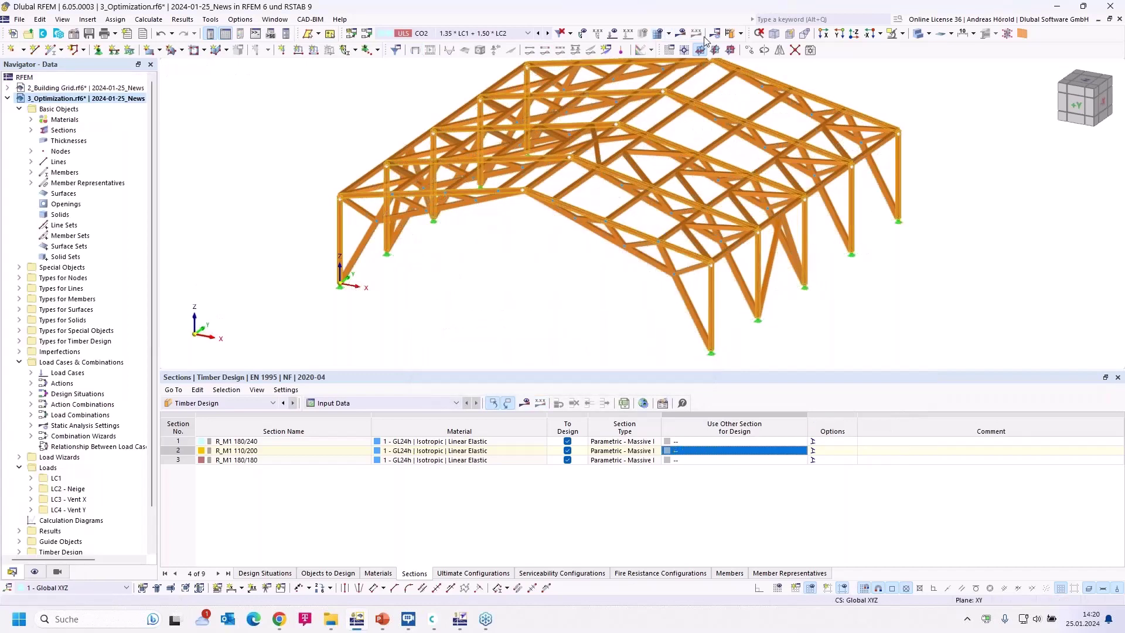
left_click(530, 403)
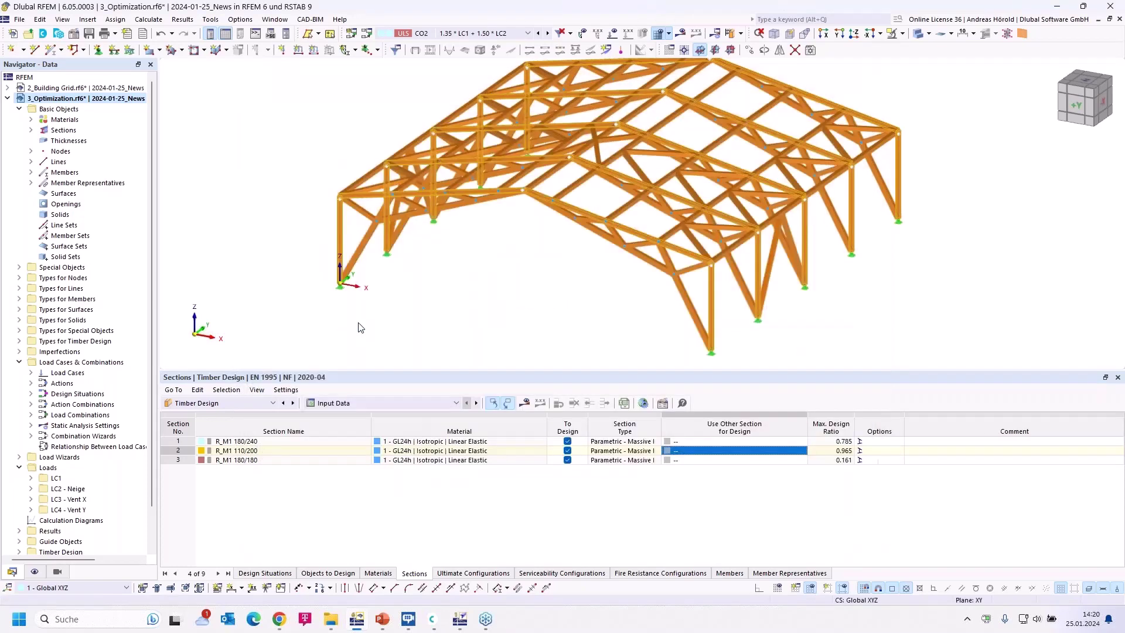
left_click(399, 404)
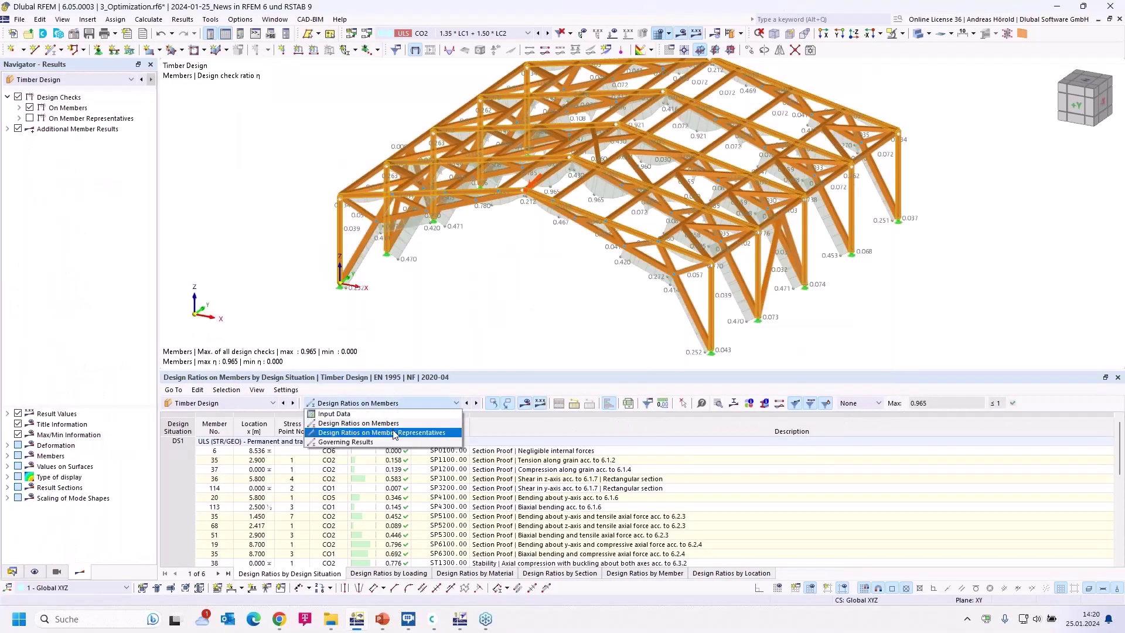
- Show the section Input Data table, then advance the PowerPoint slideshow to slide 9 on friction and ponding
left_click(391, 414)
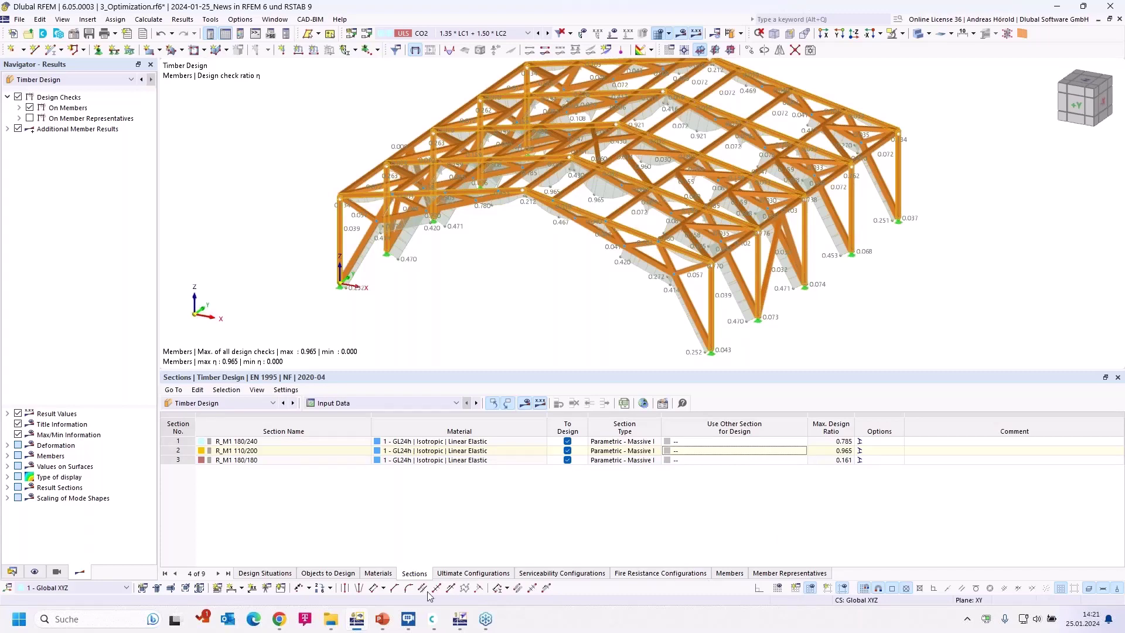
left_click(380, 619)
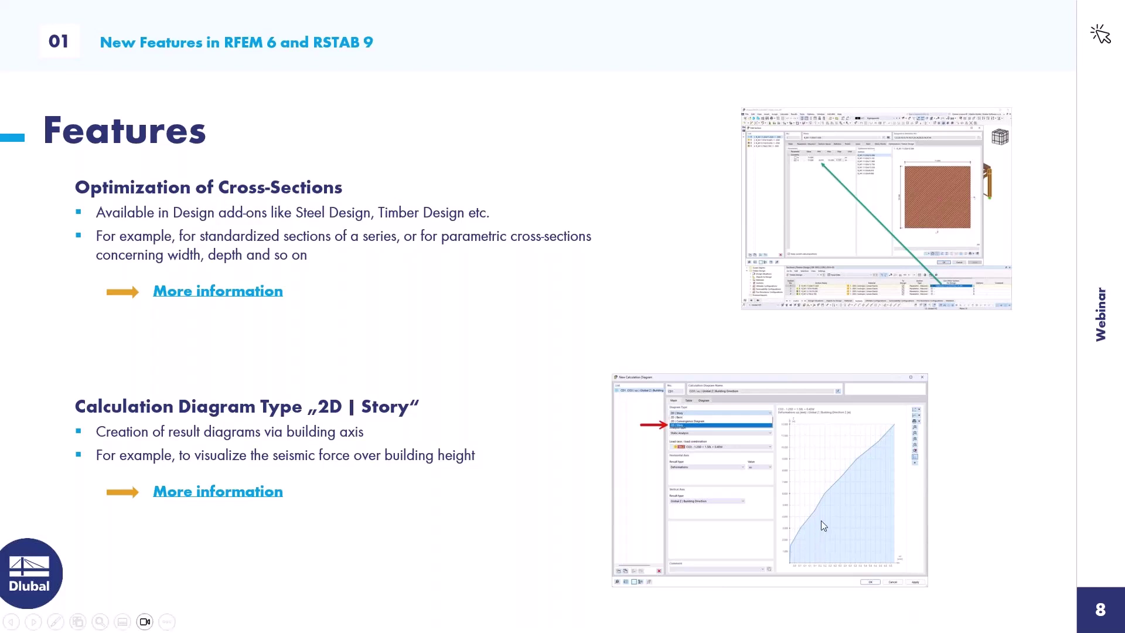
left_click(989, 459)
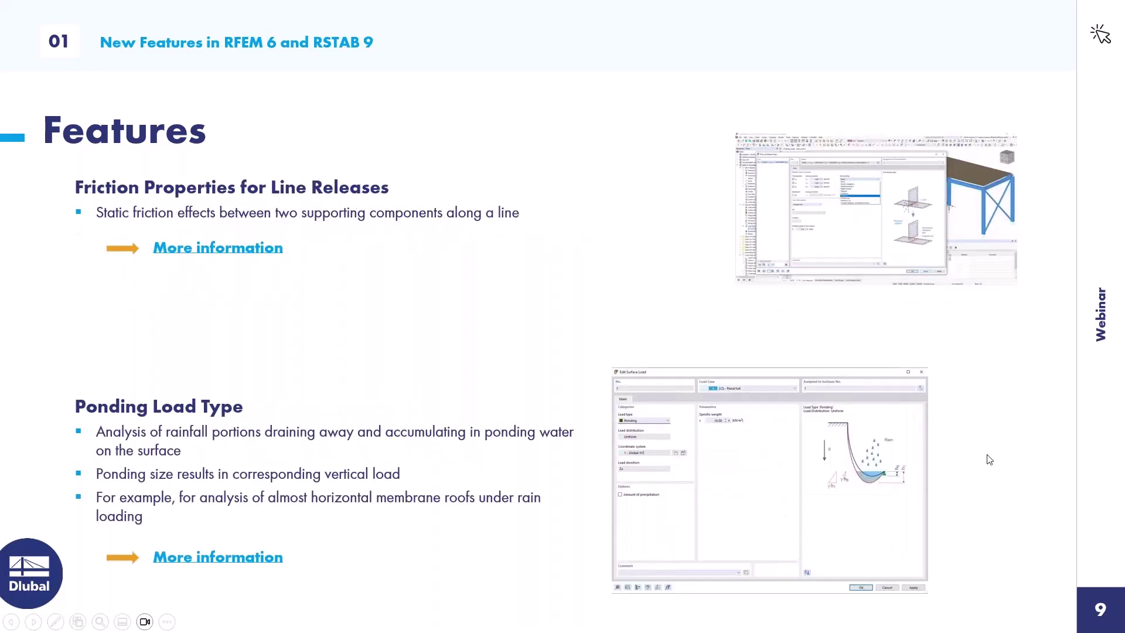
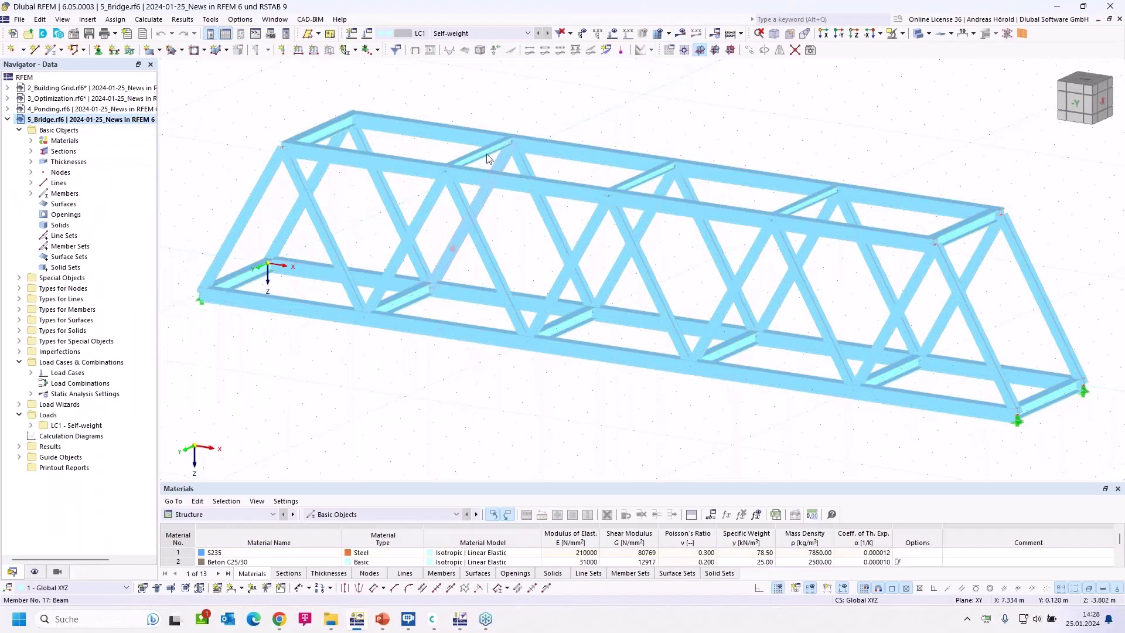
- From the Navigator's Sections list, open section 4 (I 200/200/9/15/0/0/H, members 26-28) for editing
left_click(33, 152)
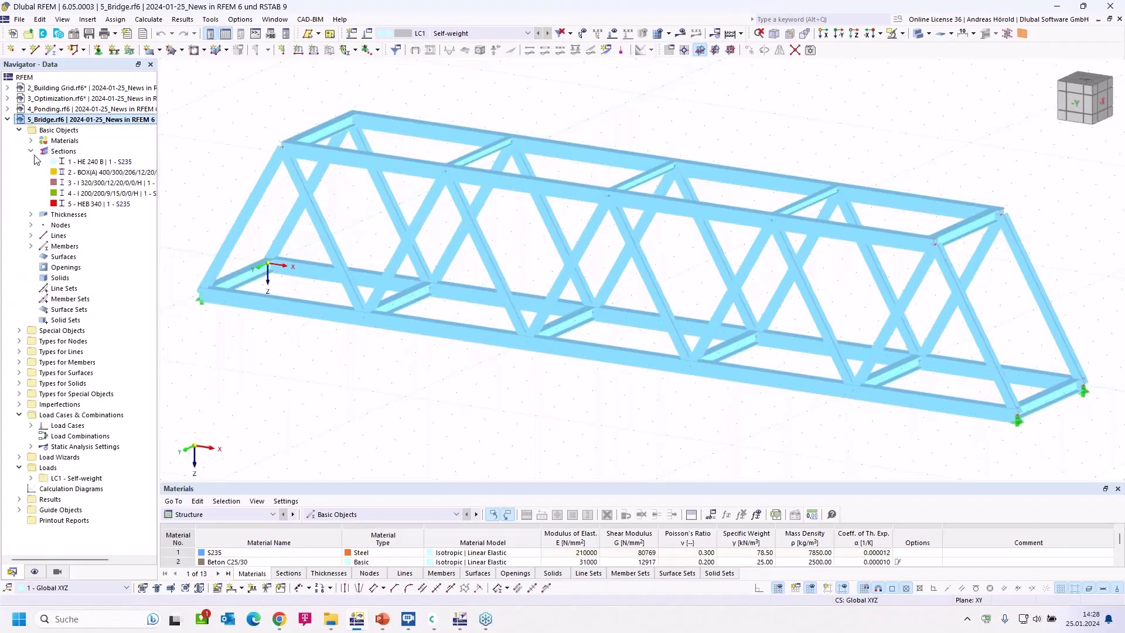
left_click(115, 193)
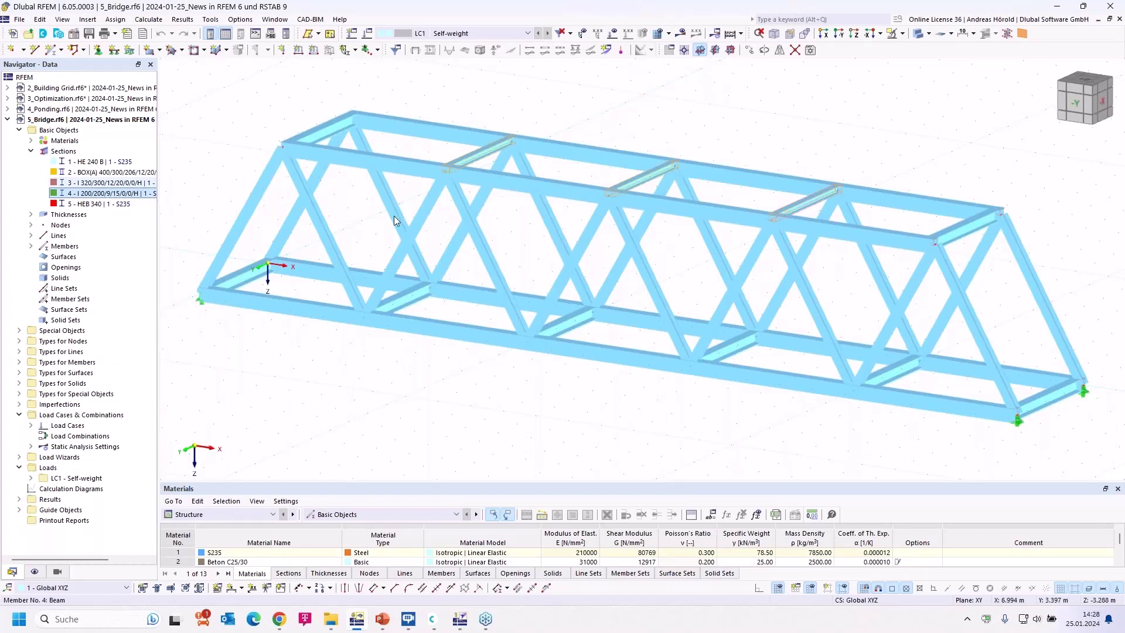
right_click(128, 194)
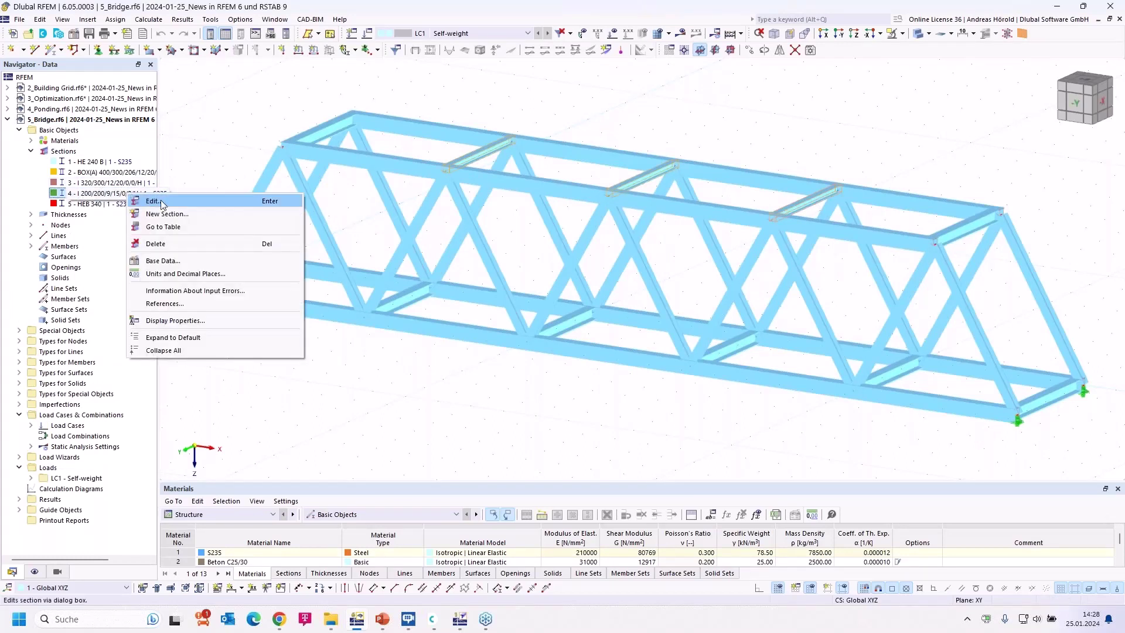
left_click(153, 201)
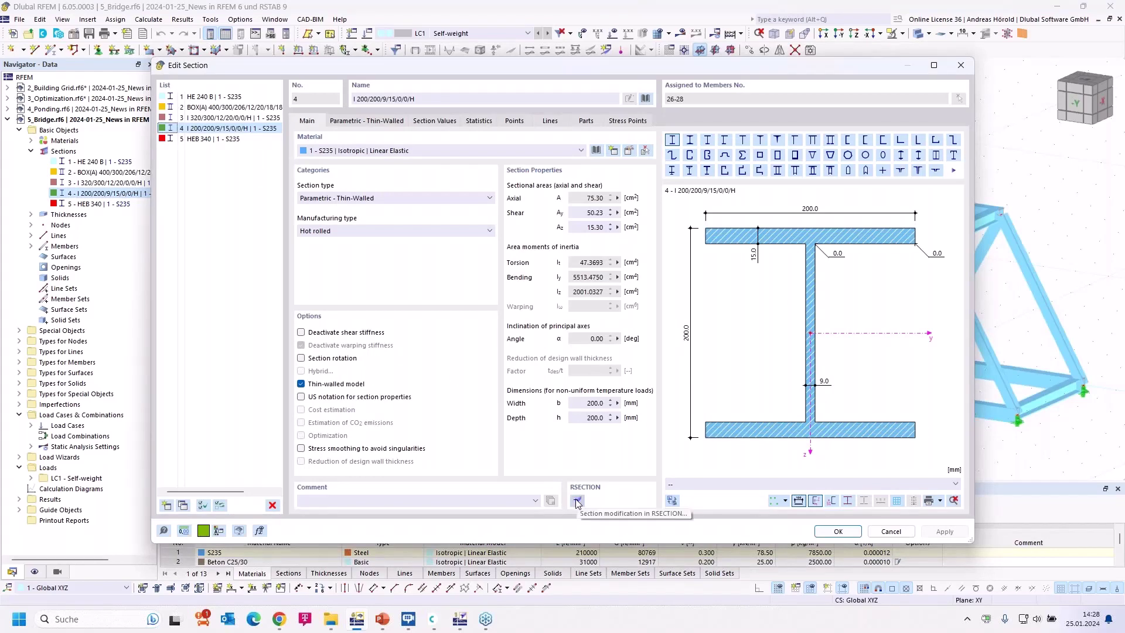
- Send section 4 to RSECTION and explode the I 200/200/9/15/0/0/H profile into editable lines and parts
left_click(577, 501)
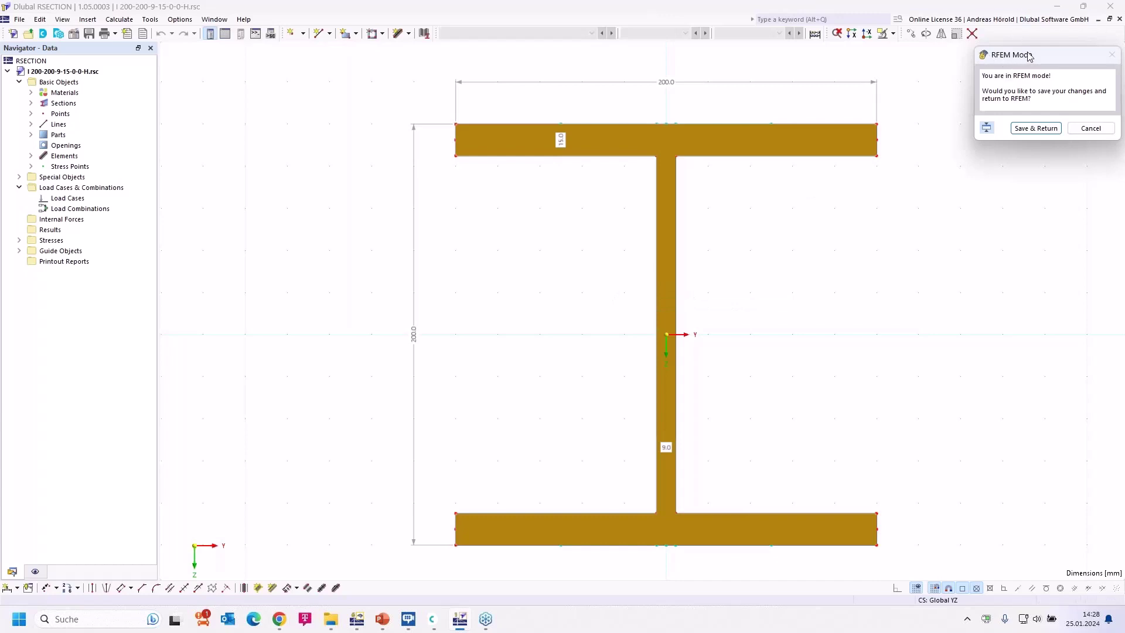
left_click(884, 309)
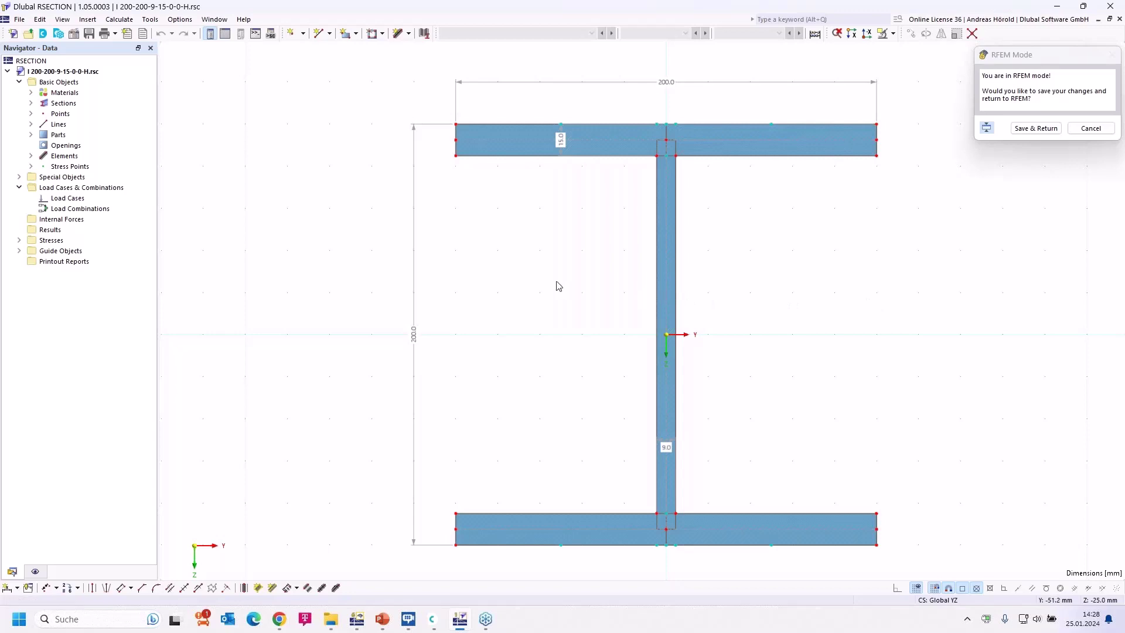
left_click(31, 103)
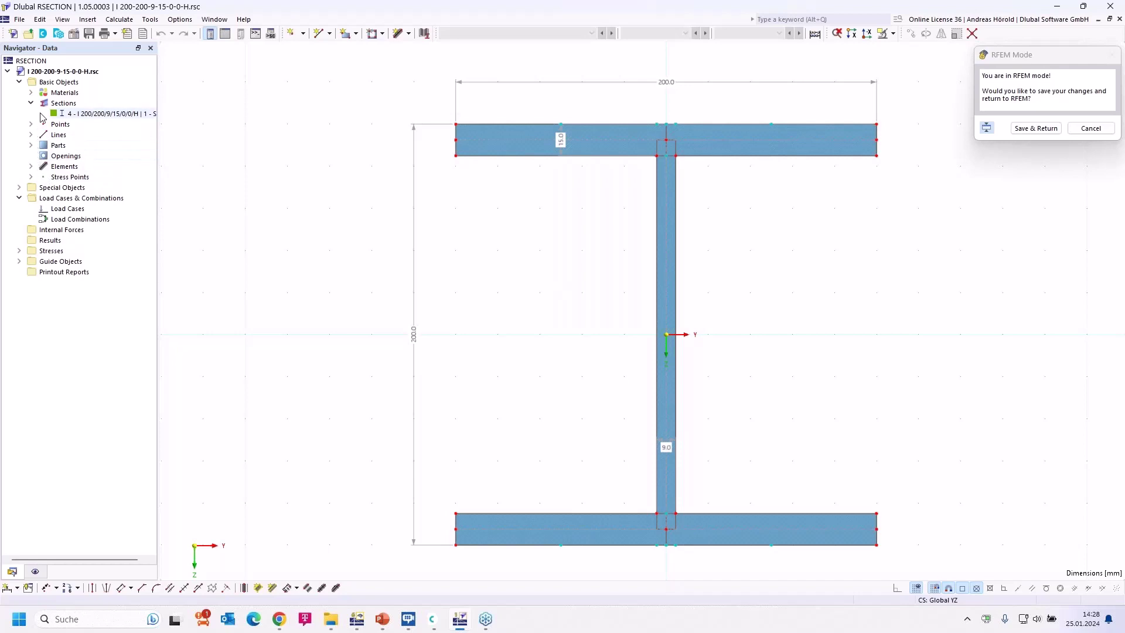
right_click(100, 113)
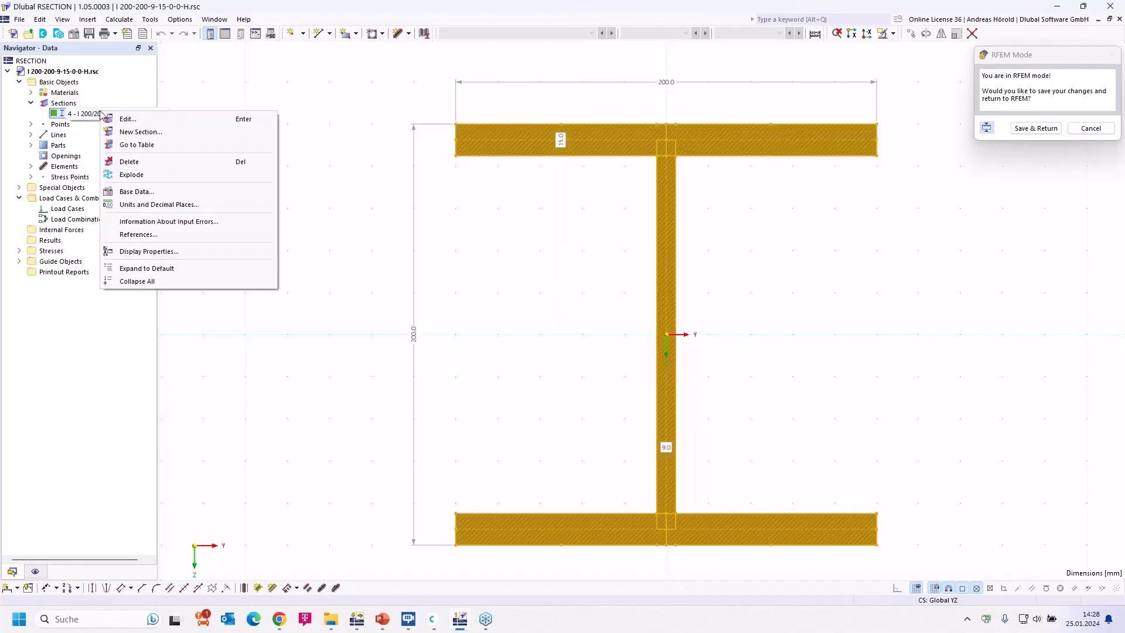
left_click(169, 174)
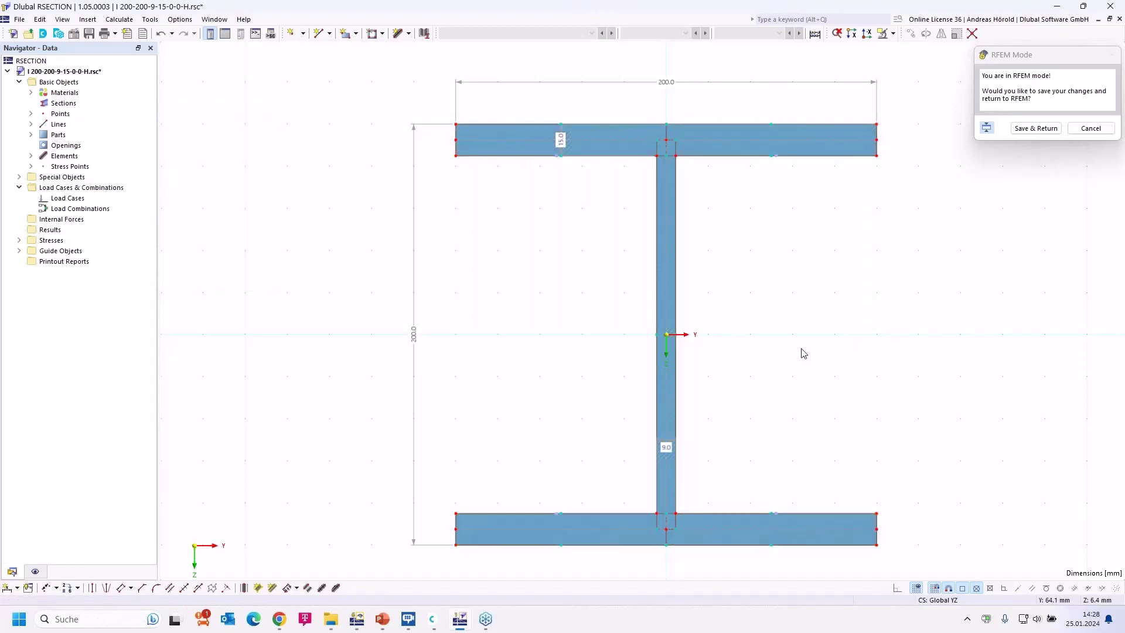
- Move the bottom flange's right end by Y = -30 mm toward the web
left_click_drag(858, 561, 915, 499)
left_click(912, 34)
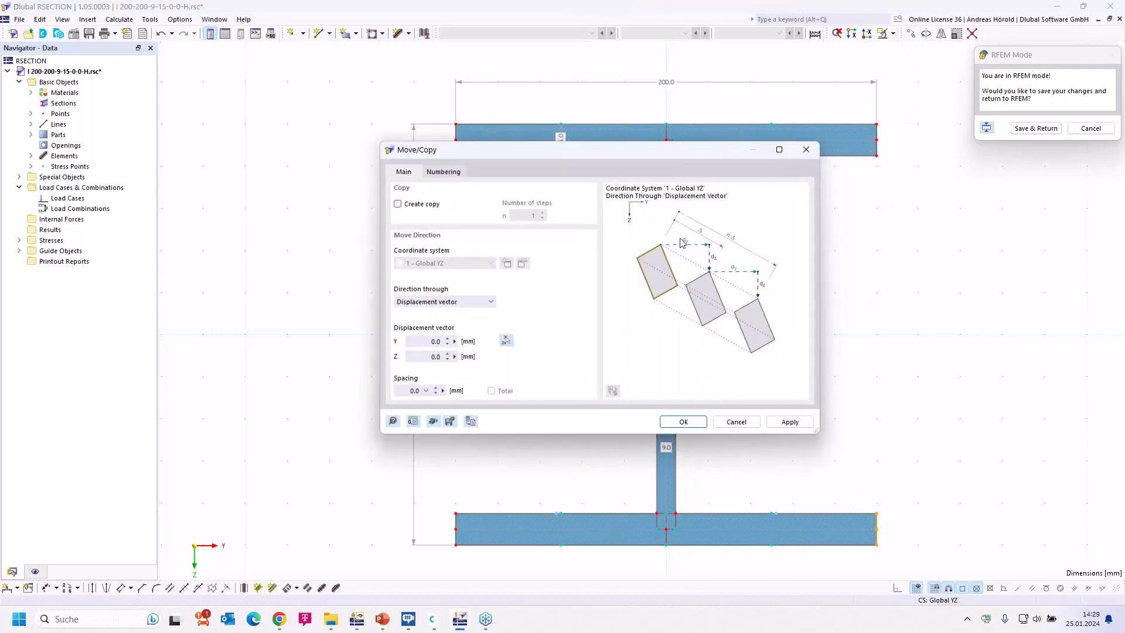
left_click(428, 343)
type("-3")
left_click(691, 424)
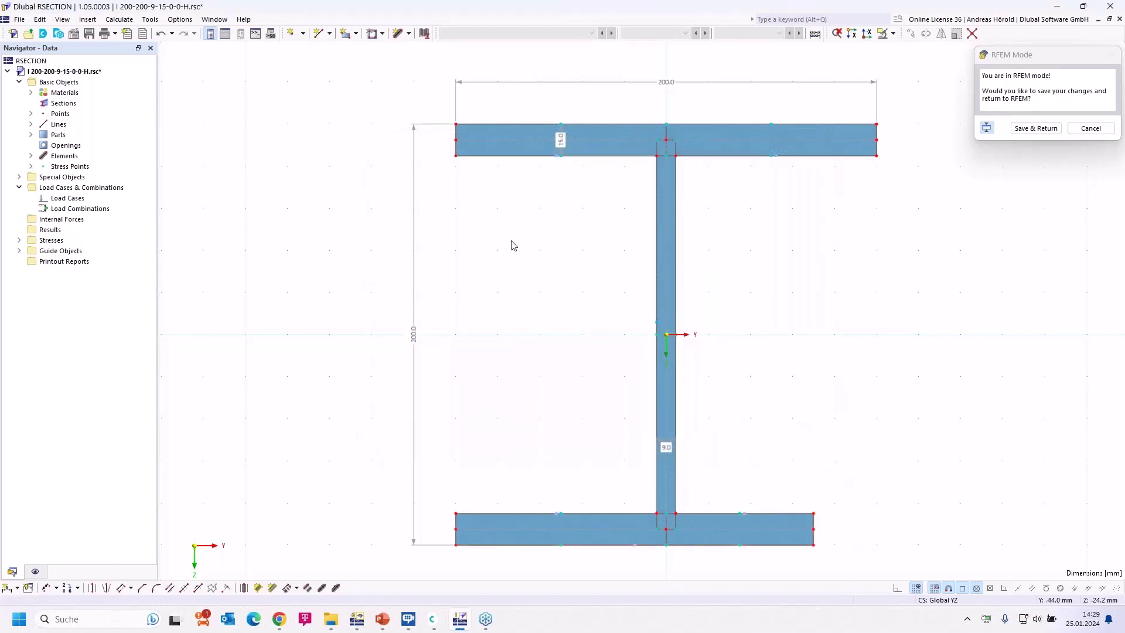
- Draw a 10 mm thick lip from the flange's right corner, offset Y 0 and Z -40 mm
left_click(397, 36)
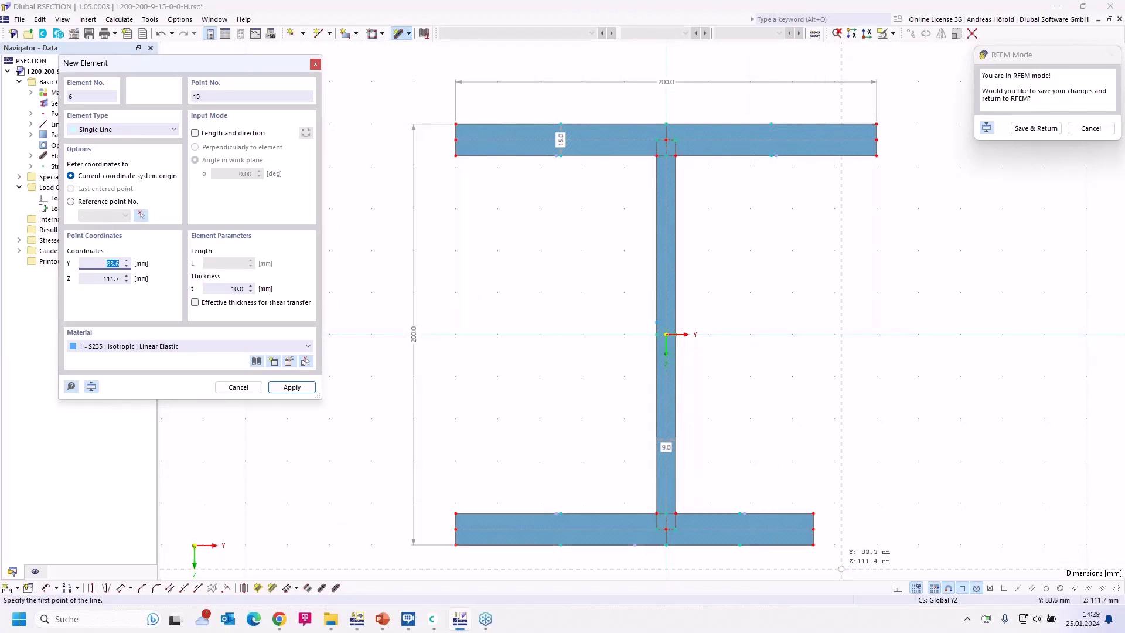
left_click(813, 545)
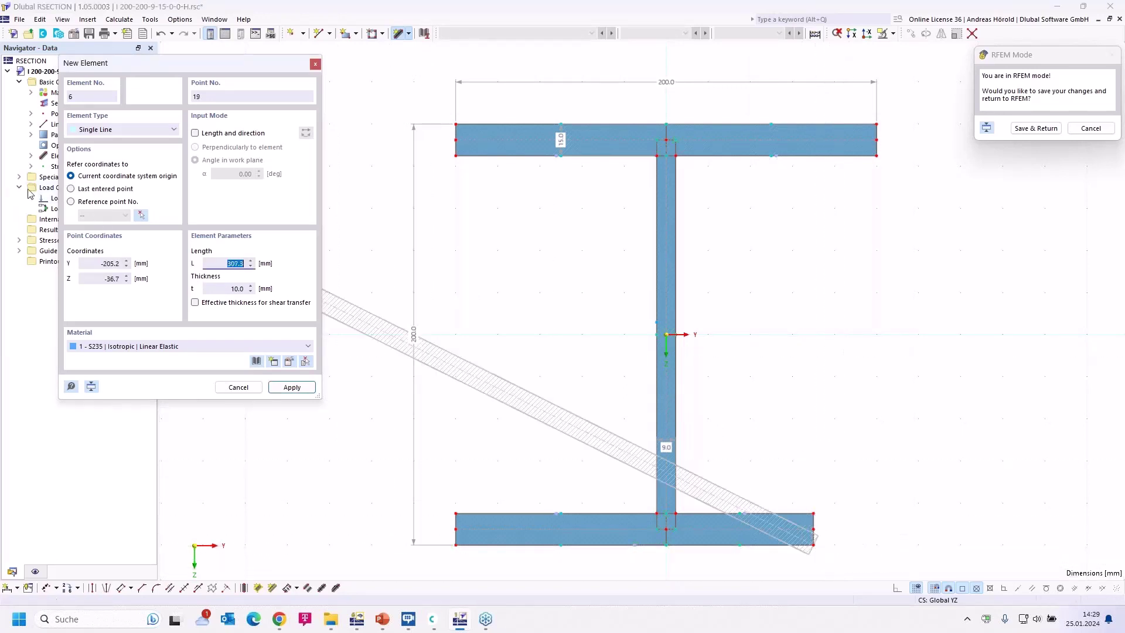
left_click(72, 189)
left_click(94, 263)
left_click_drag(95, 262, 132, 280)
type("0")
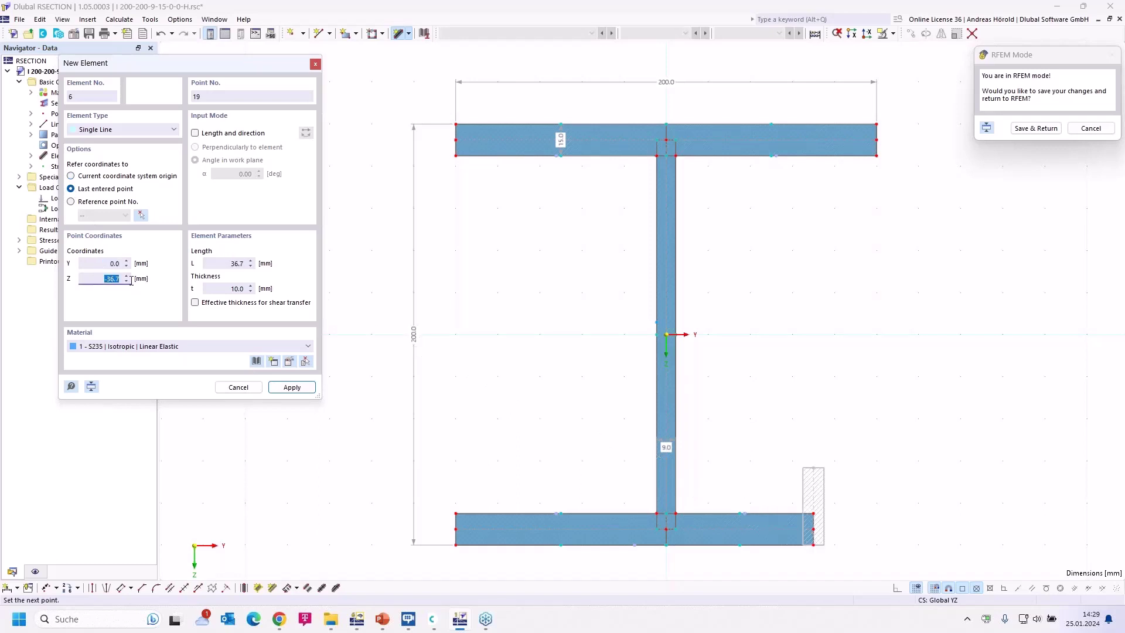
type("-40")
key("Tab")
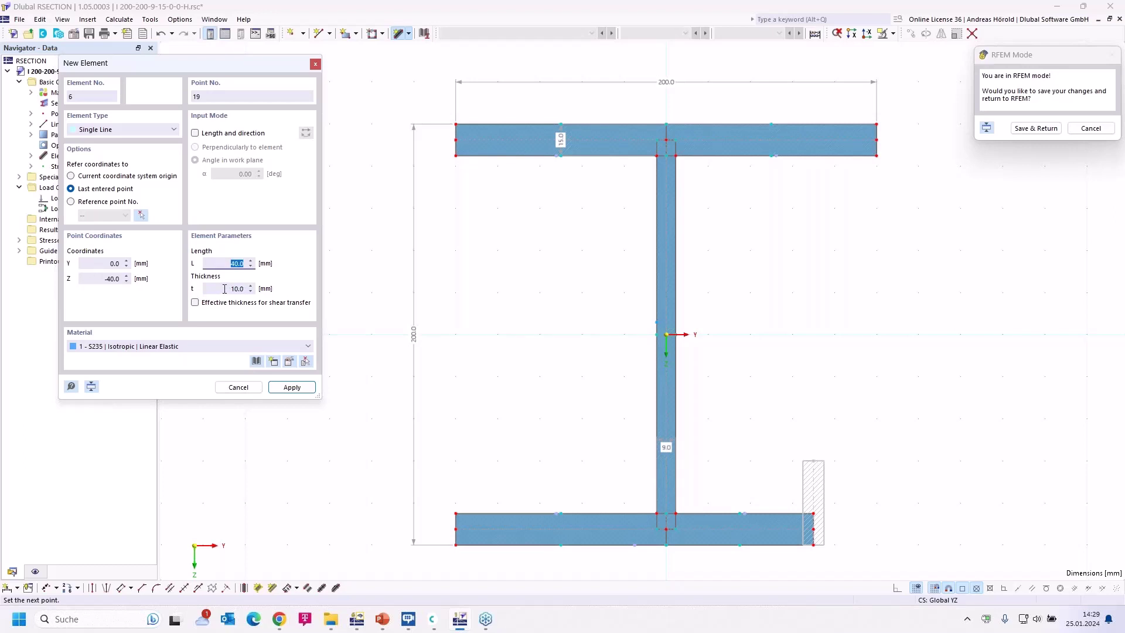
left_click(229, 289)
left_click(289, 388)
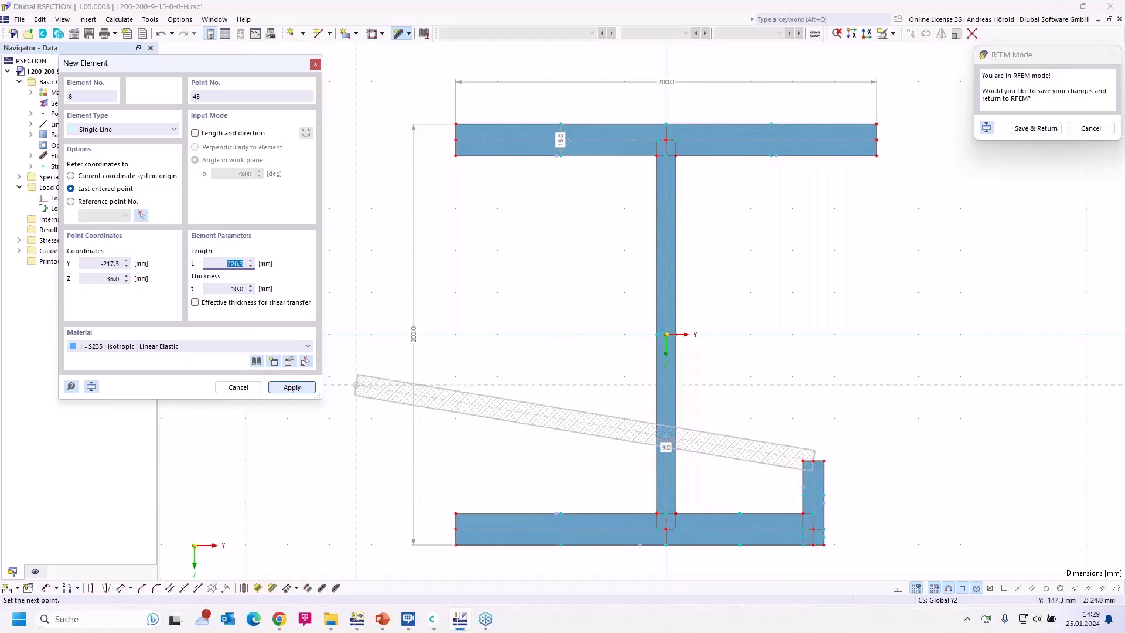
key("Escape")
key("Escape")
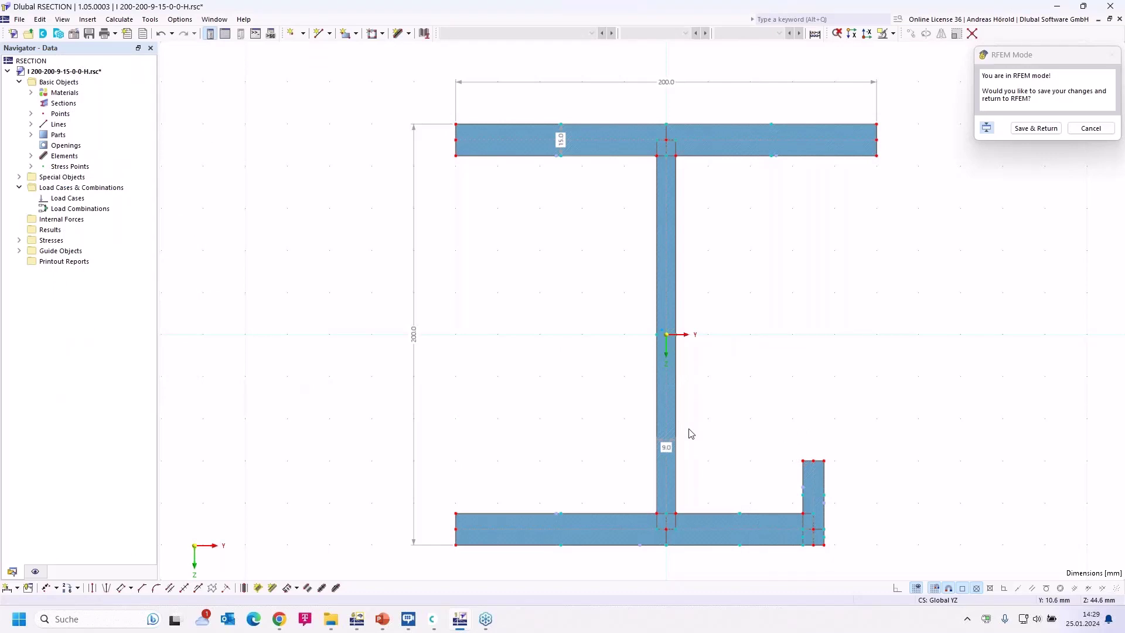
- Save the edited section back to RFEM, then show only one top cross-beam to view its lipped flange
left_click(1027, 129)
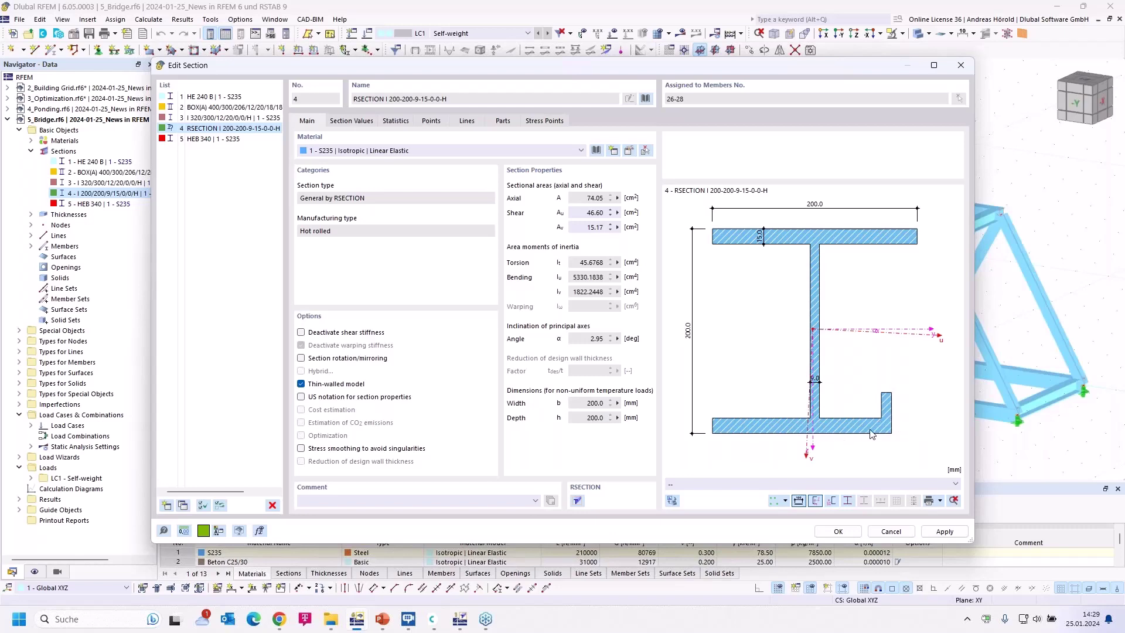
left_click(838, 532)
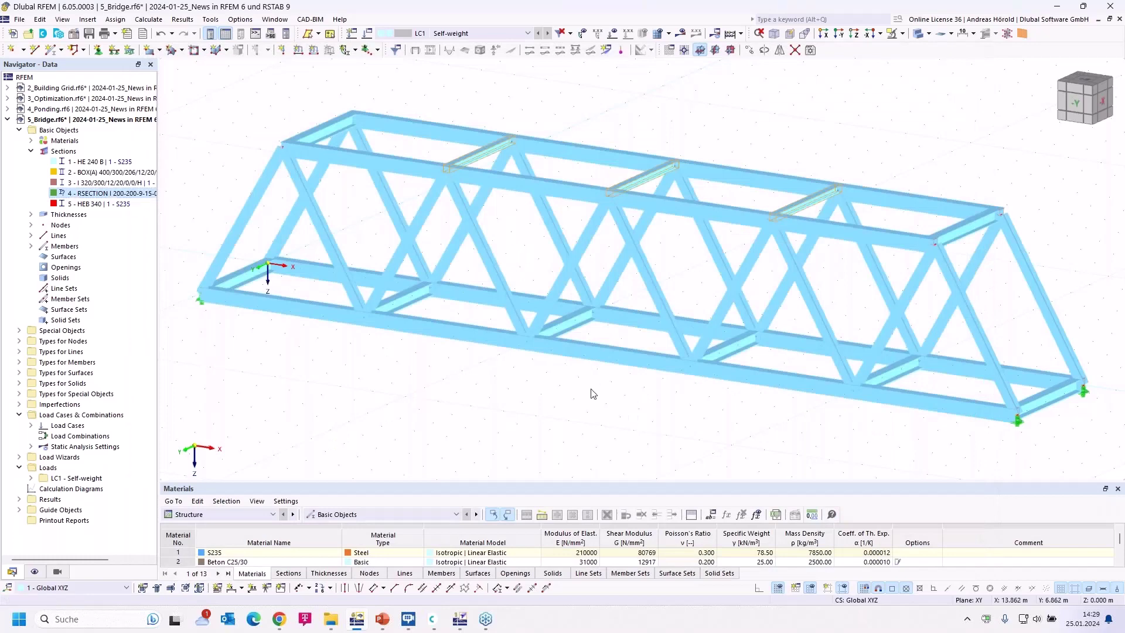
scroll(396, 271, "up", 2)
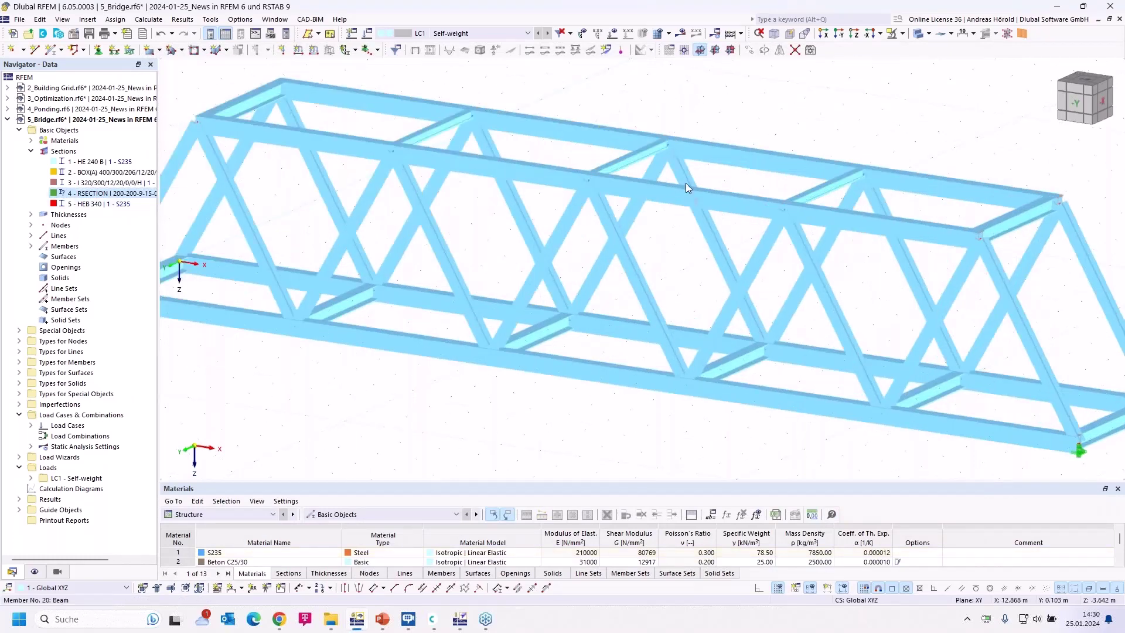
left_click(832, 188)
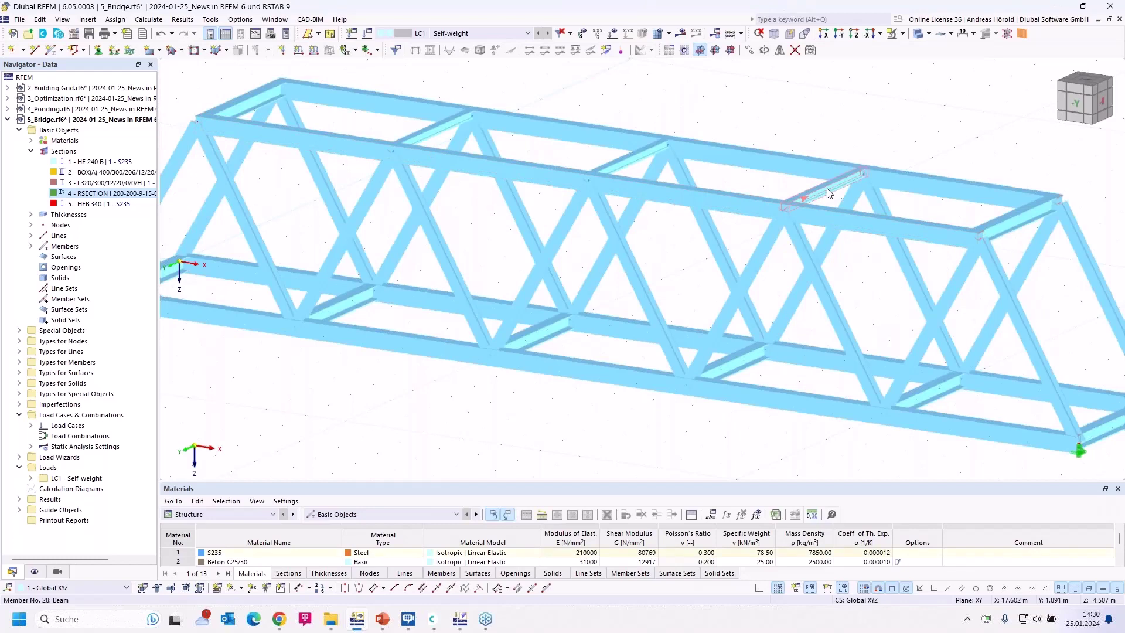
left_click(903, 34)
left_click(900, 49)
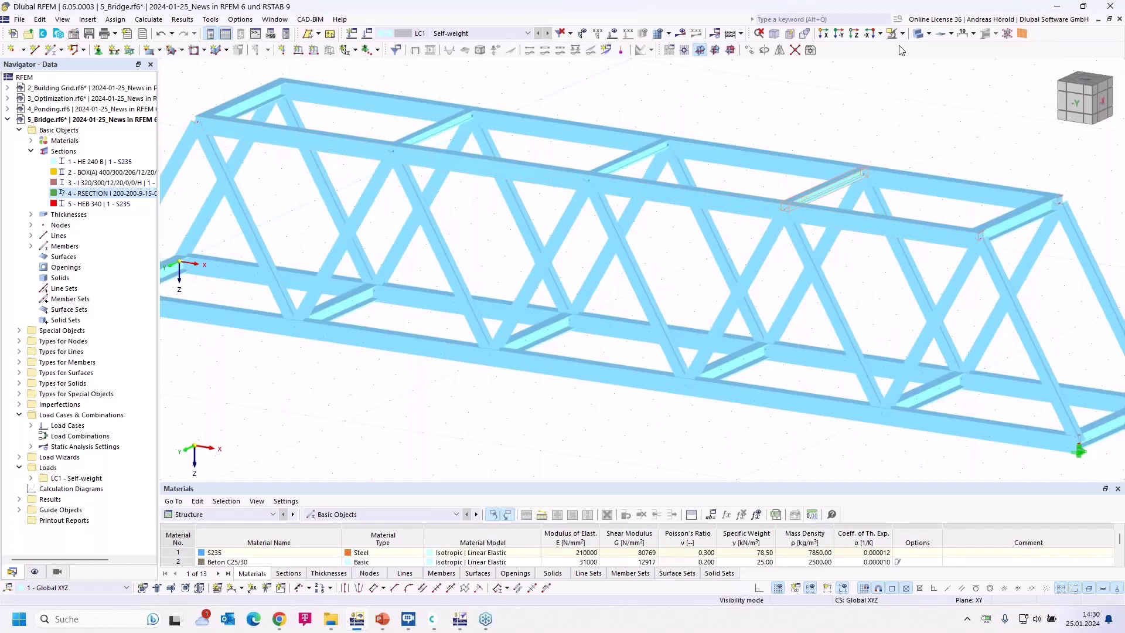
scroll(775, 209, "up", 10)
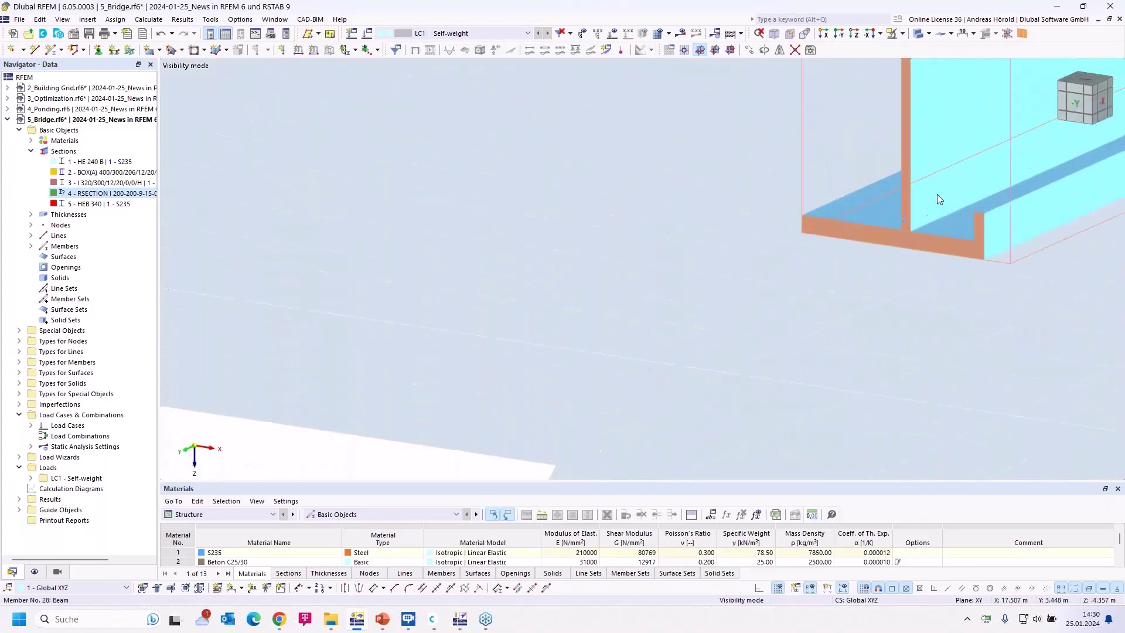
scroll(955, 208, "down", 2)
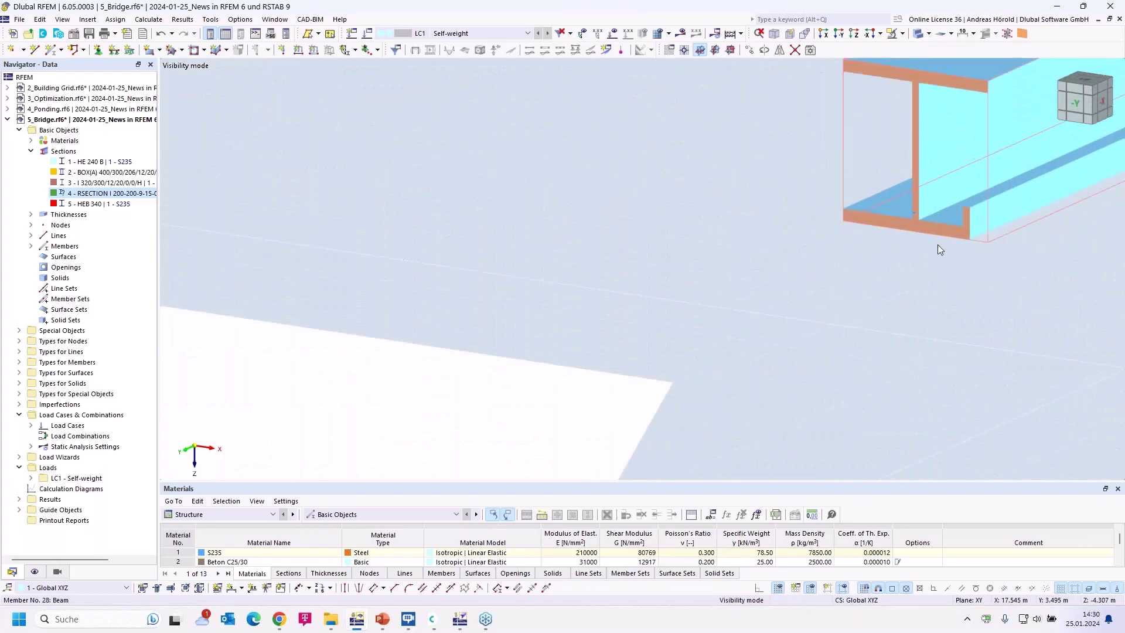
- Advance the PowerPoint slideshow to slide 12, Cloud Calculations, then return to RFEM
mouse_move(383, 619)
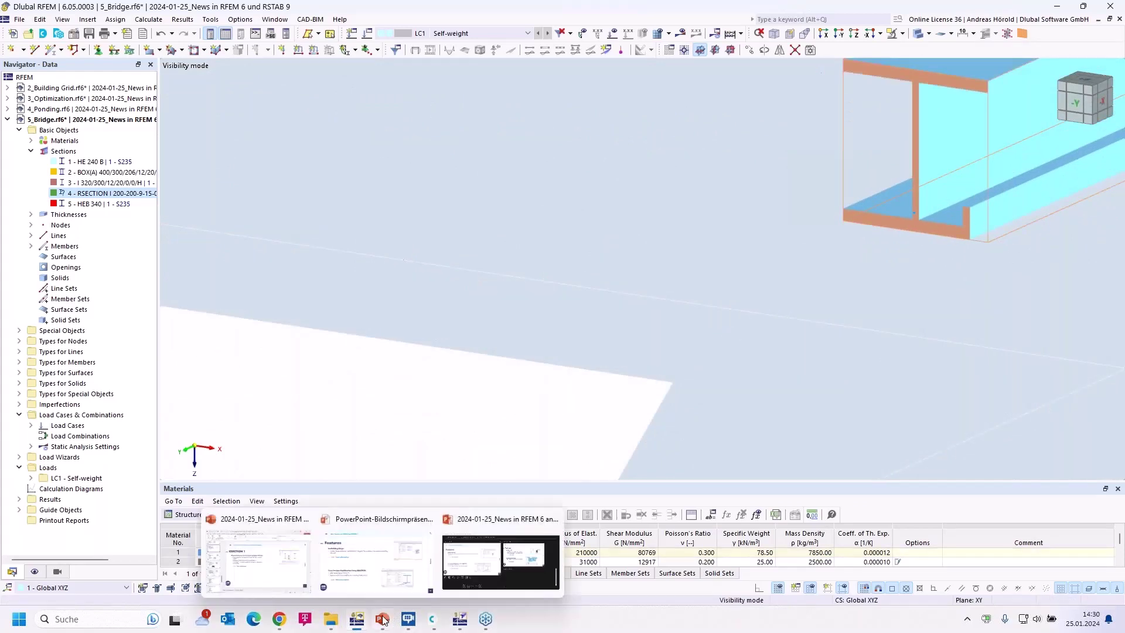
left_click(370, 577)
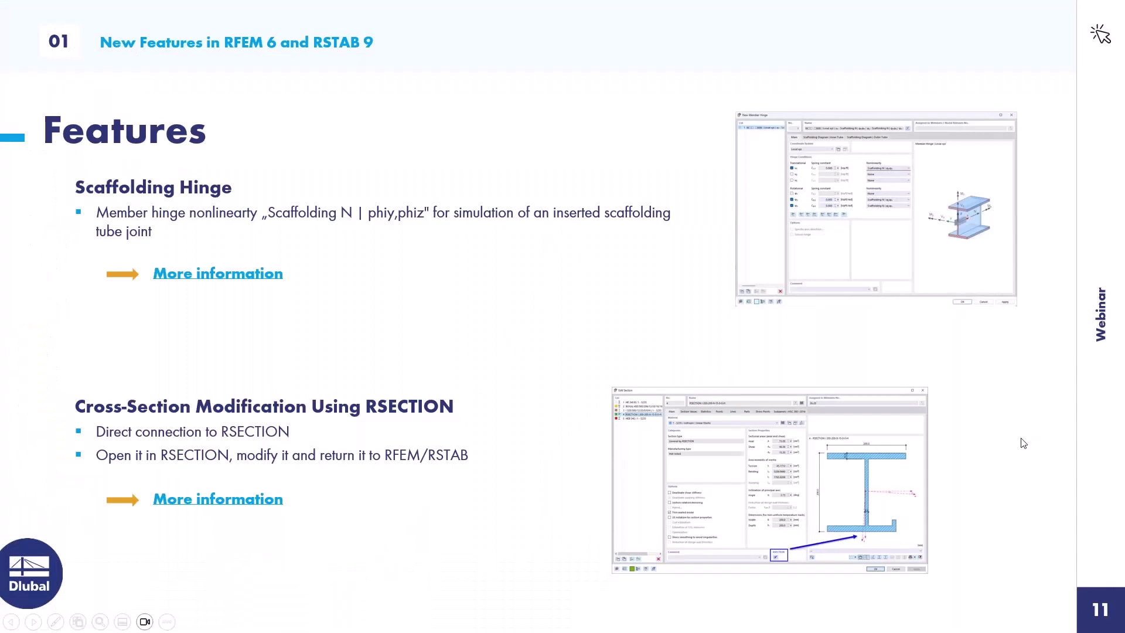
key("Right")
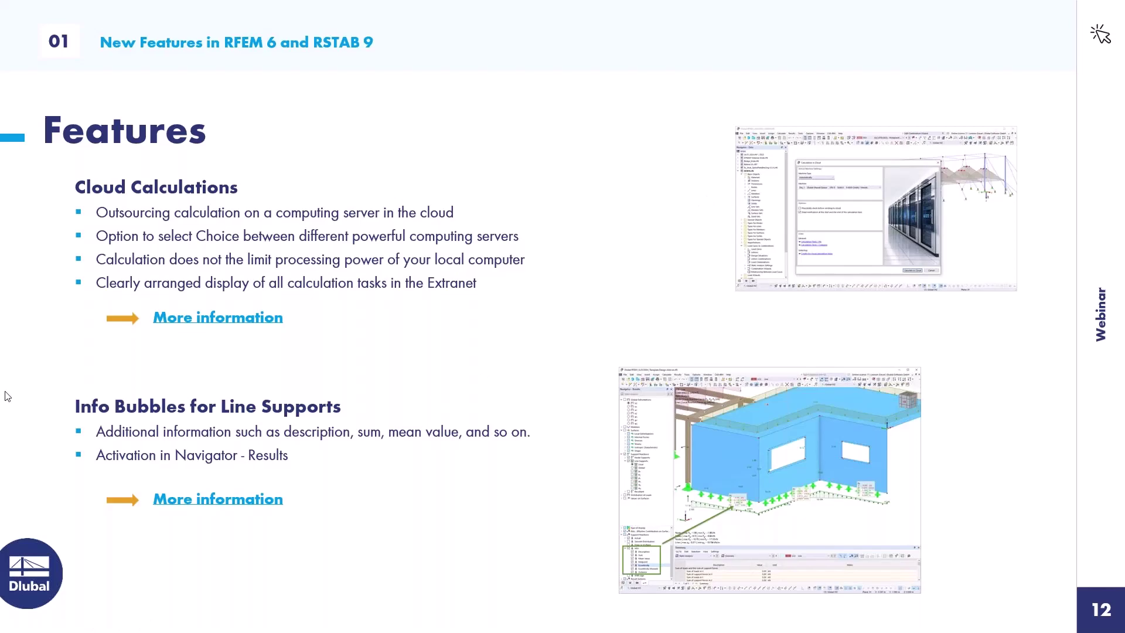
key("alt+Tab")
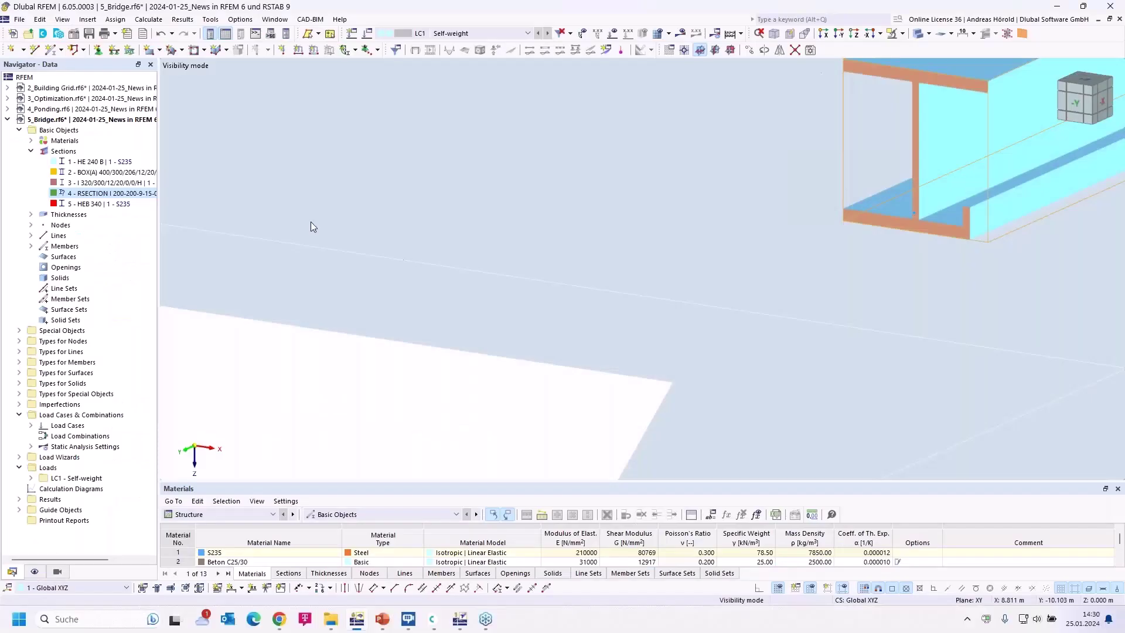
- Review the Microsoft Azure machine options (F4s_v2) under Calculate in Cloud, cancel, and return to the slideshow
left_click(149, 19)
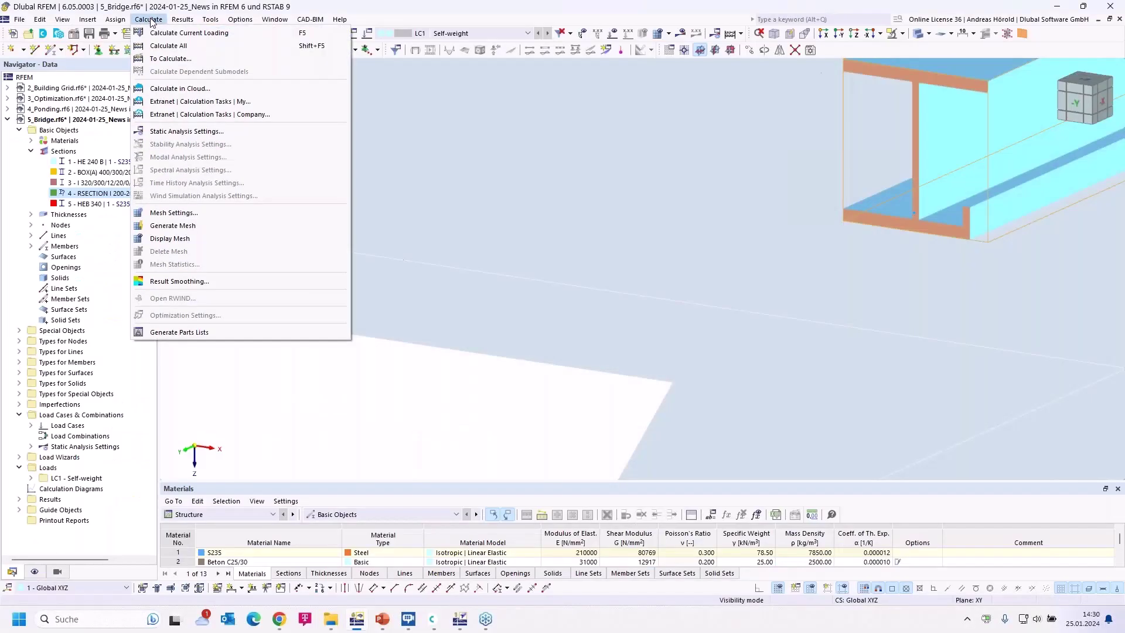
left_click(208, 90)
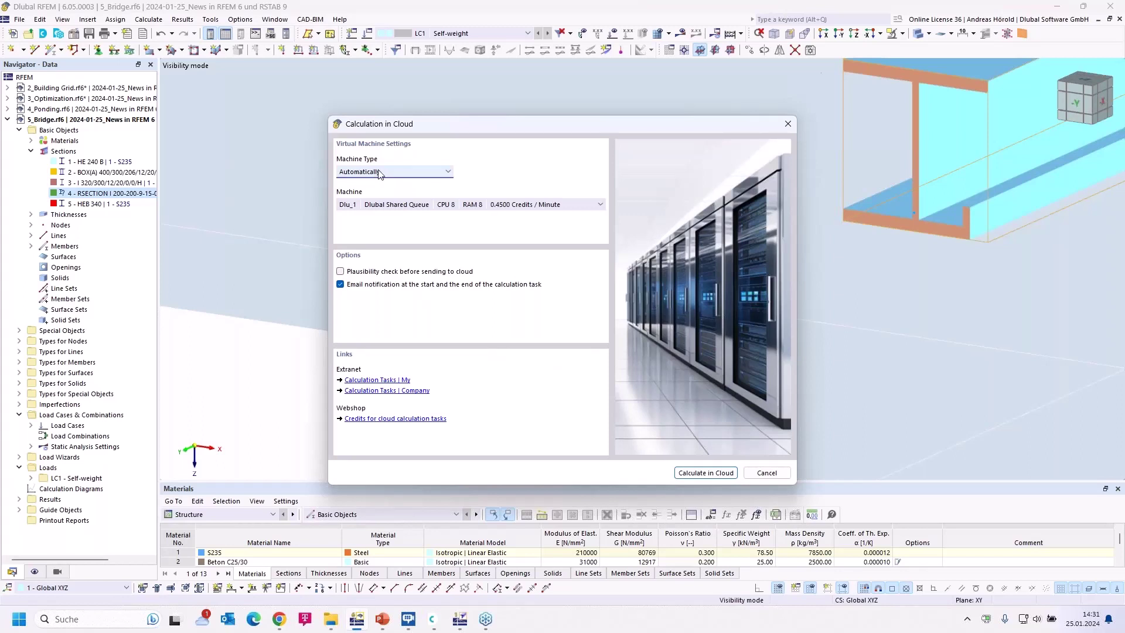
left_click(391, 175)
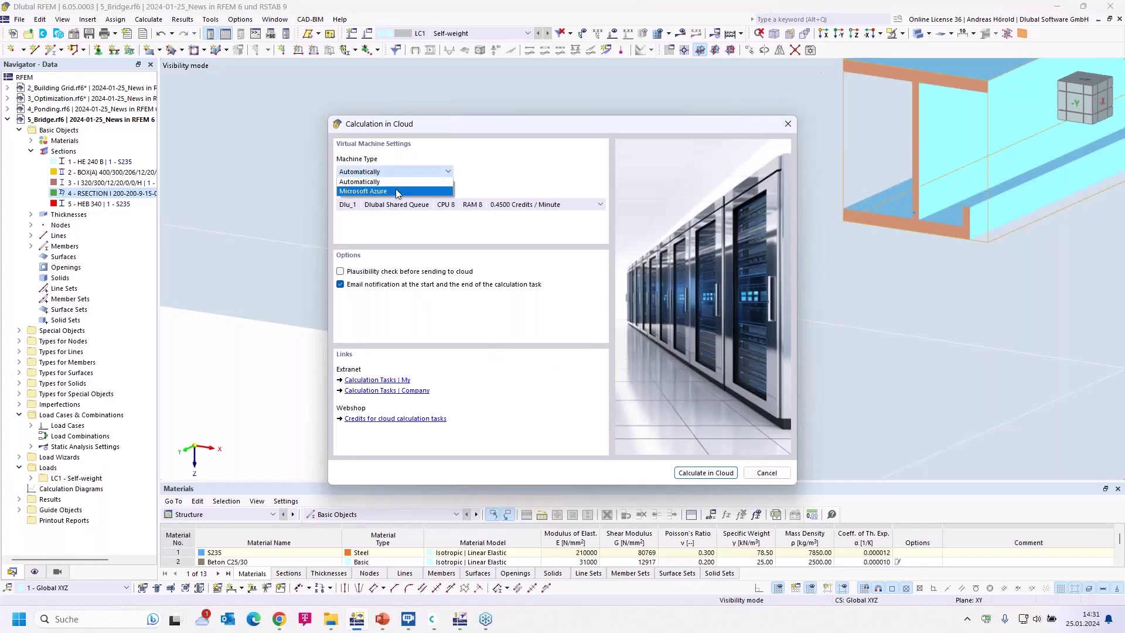
left_click(398, 194)
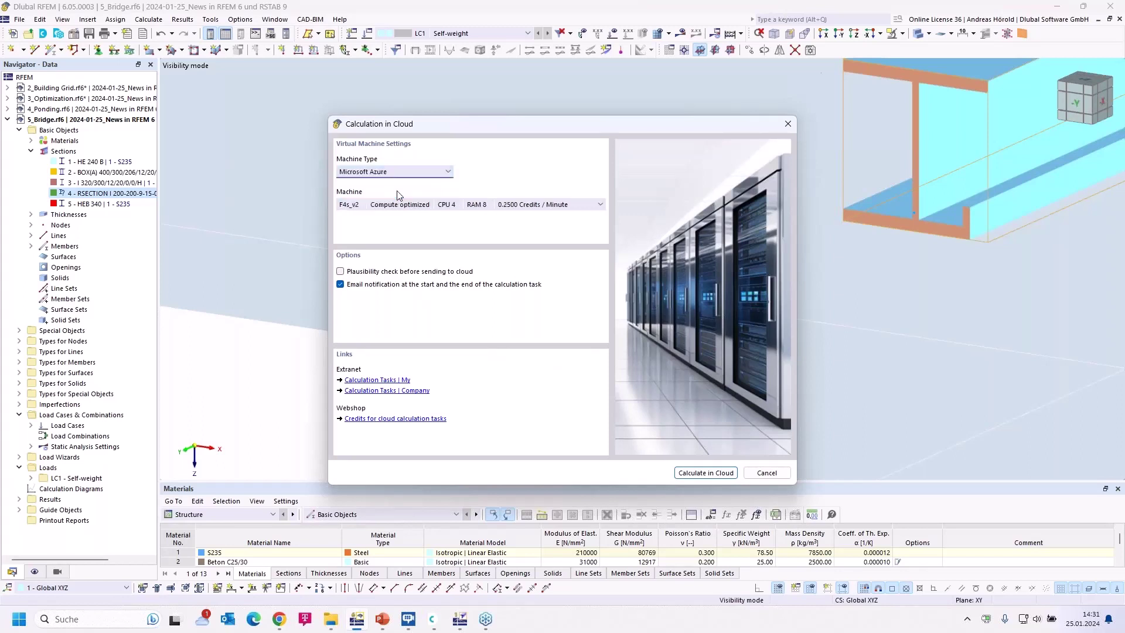
left_click(602, 207)
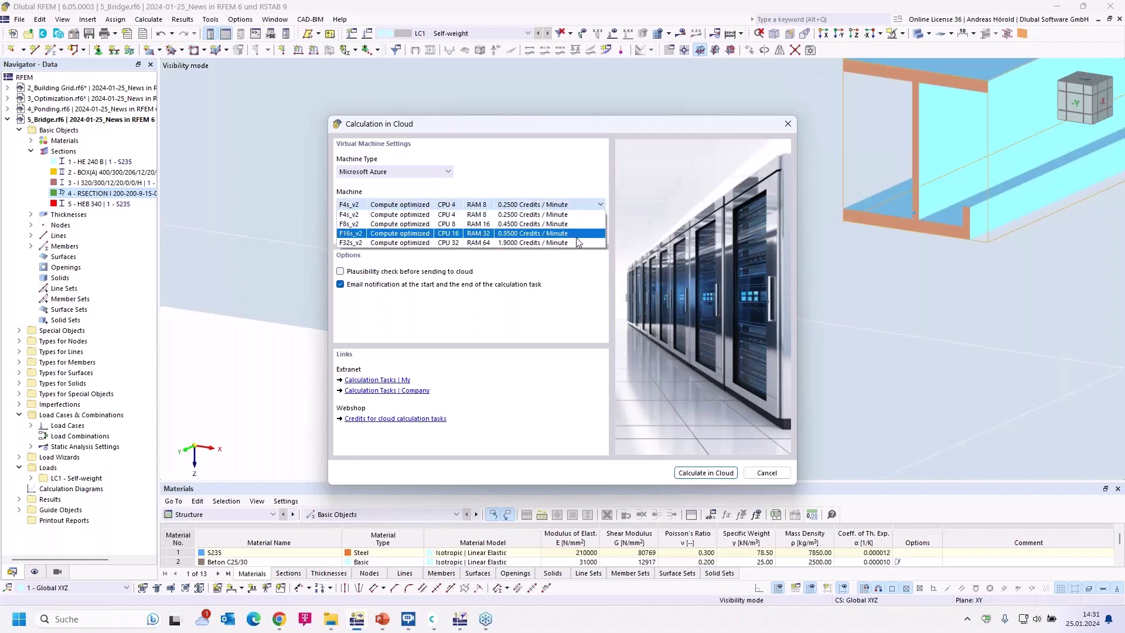
left_click(565, 271)
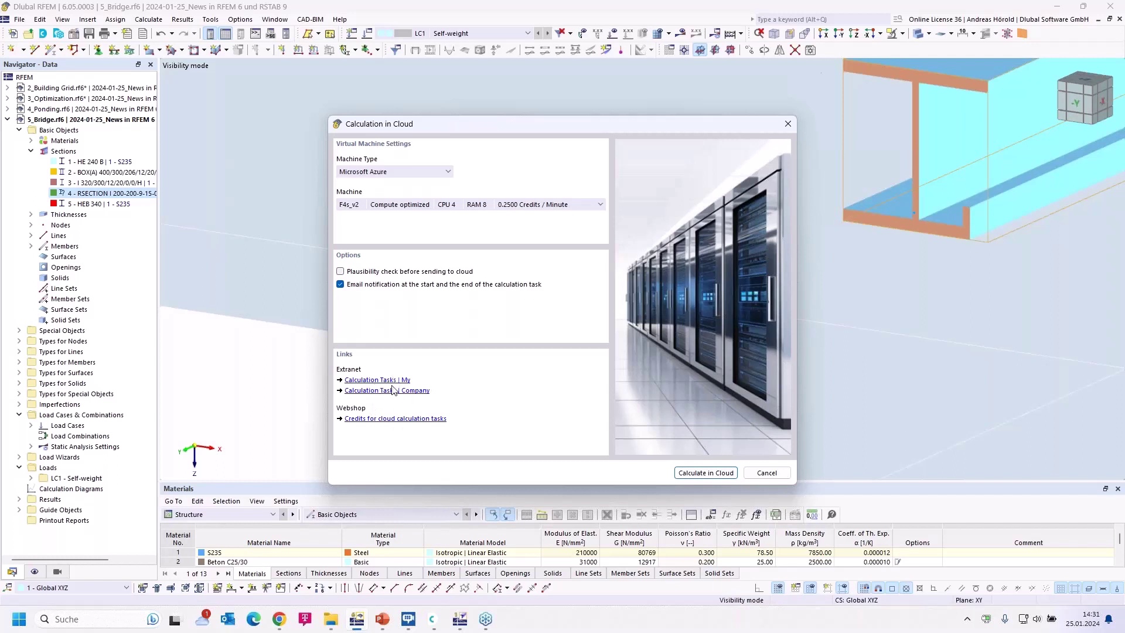
left_click(765, 474)
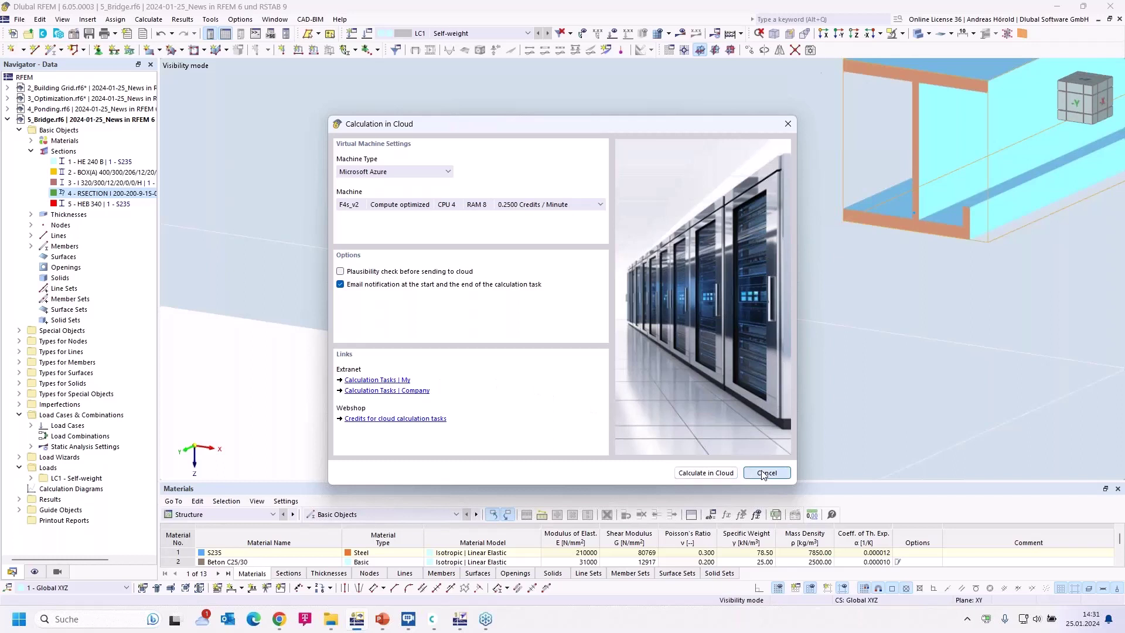
mouse_move(370, 621)
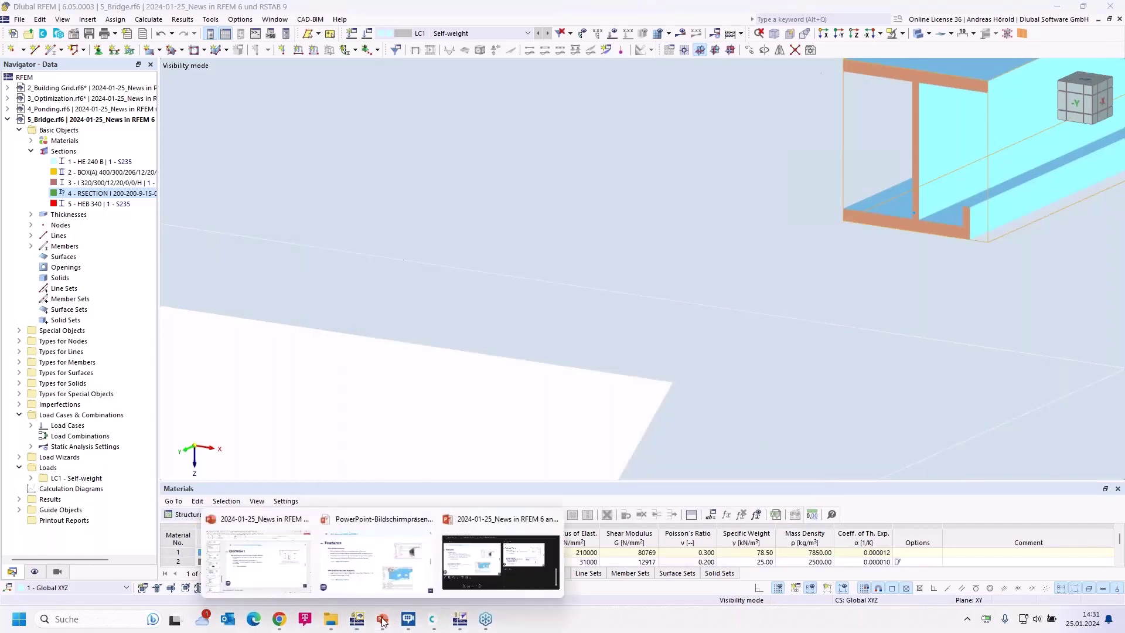
left_click(376, 569)
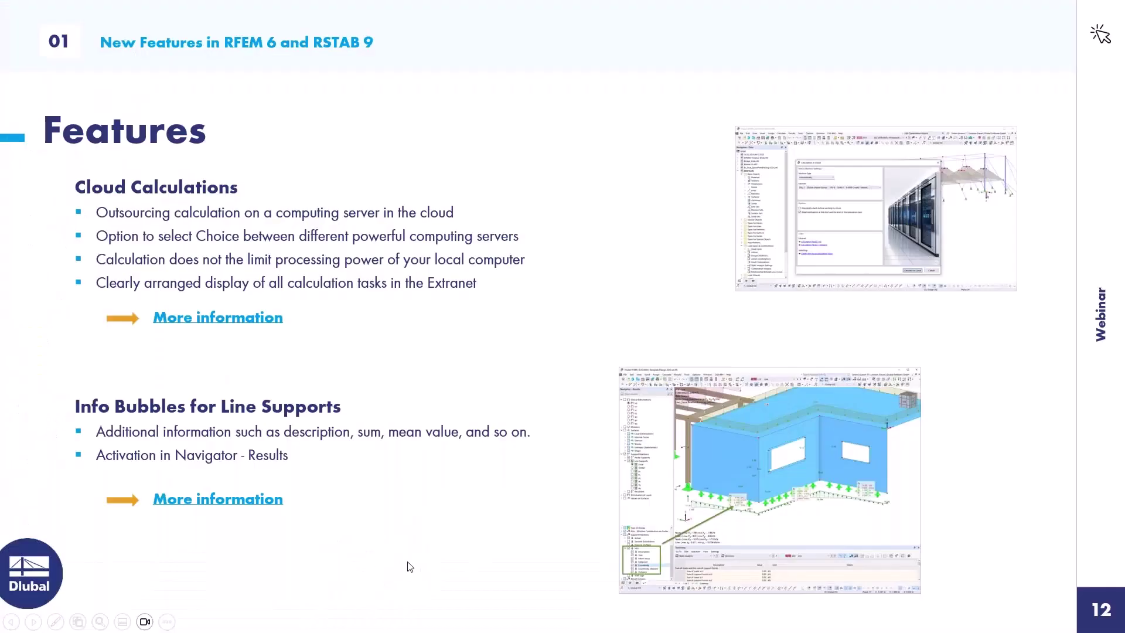